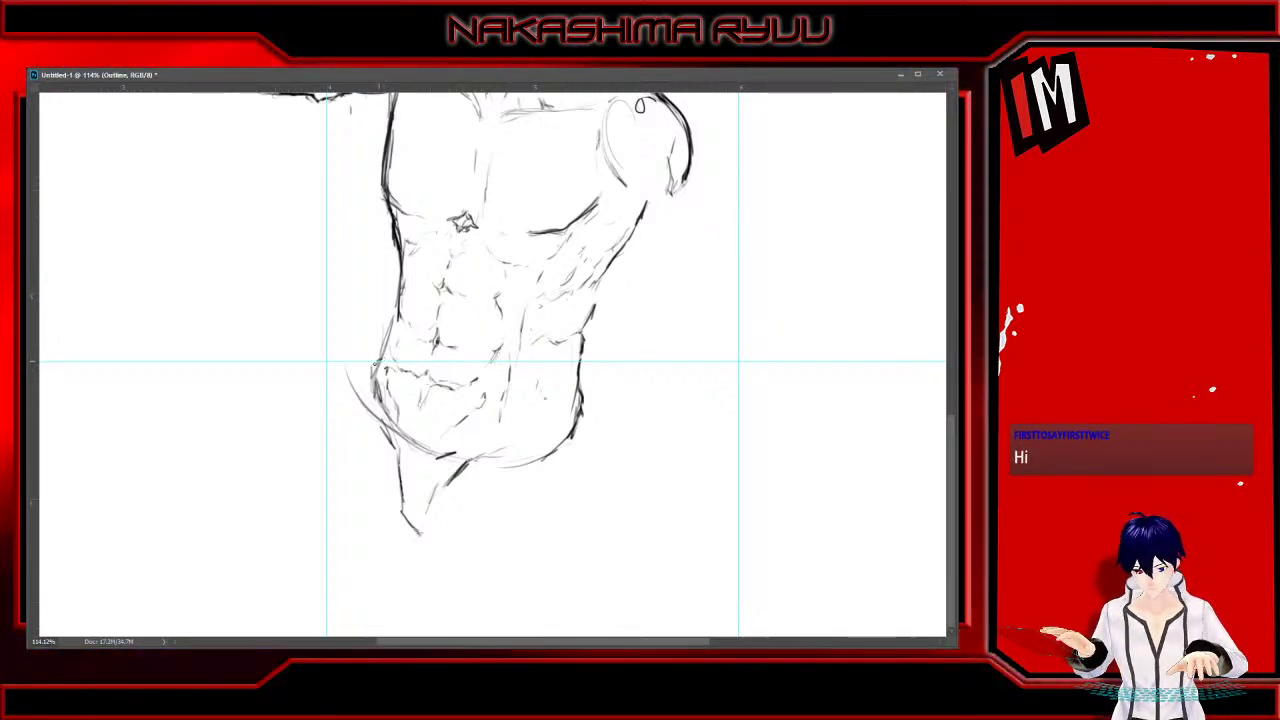
Sketch the flared hip contour at the waist, then erase the line beneath it and redraw it further out down to the crotch point
mouse_move(371, 368)
mouse_down()
mouse_move(359, 394)
mouse_move(384, 430)
mouse_up()
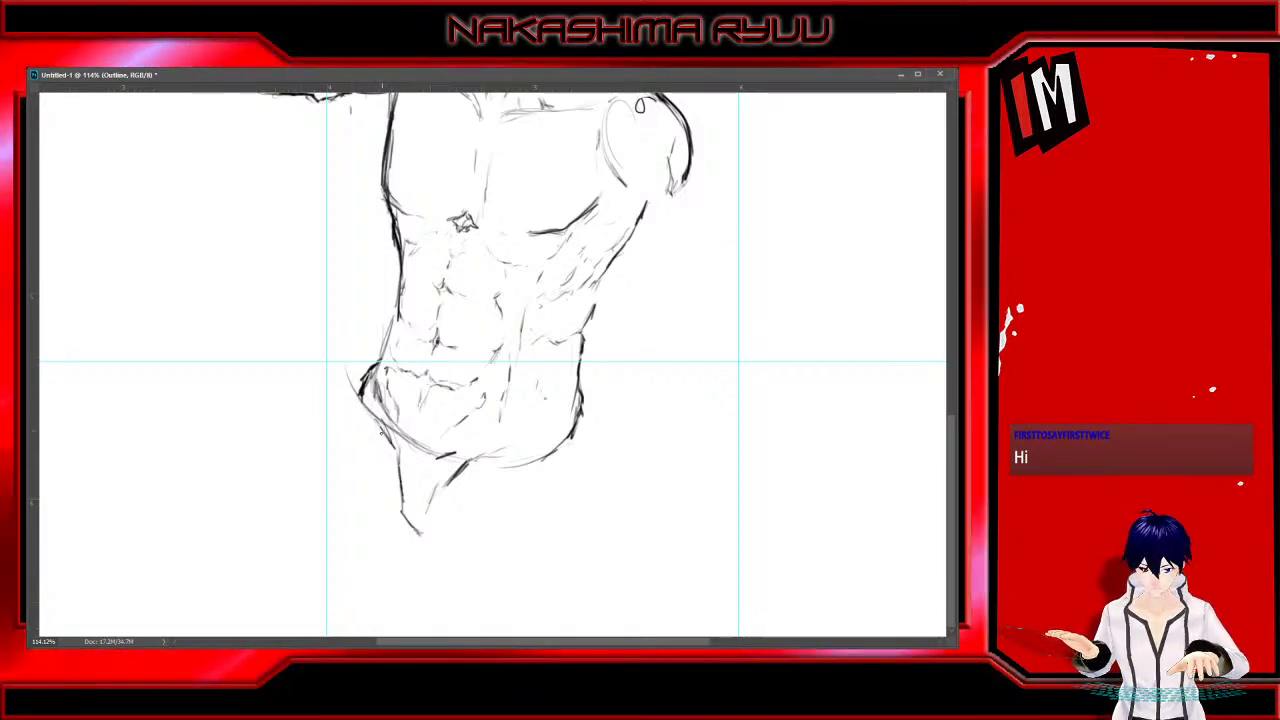
key(e)
drag(400, 473, 372, 416)
drag(397, 500, 398, 507)
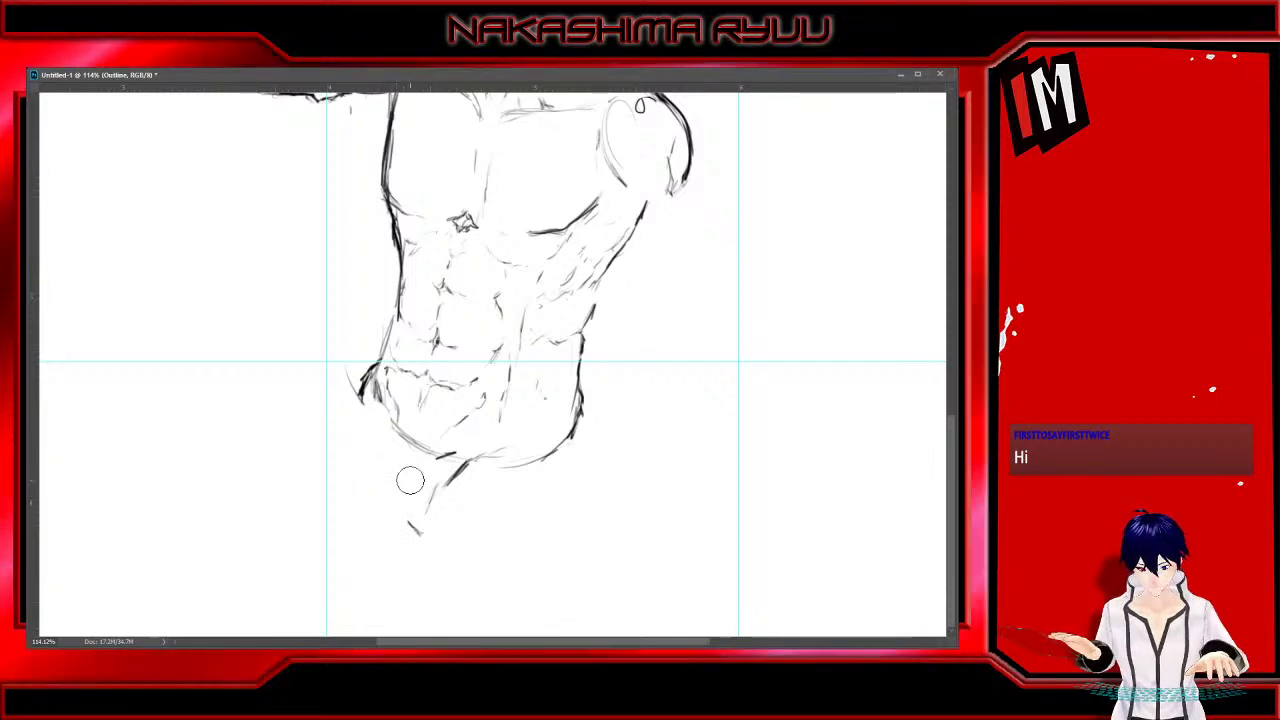
key(b)
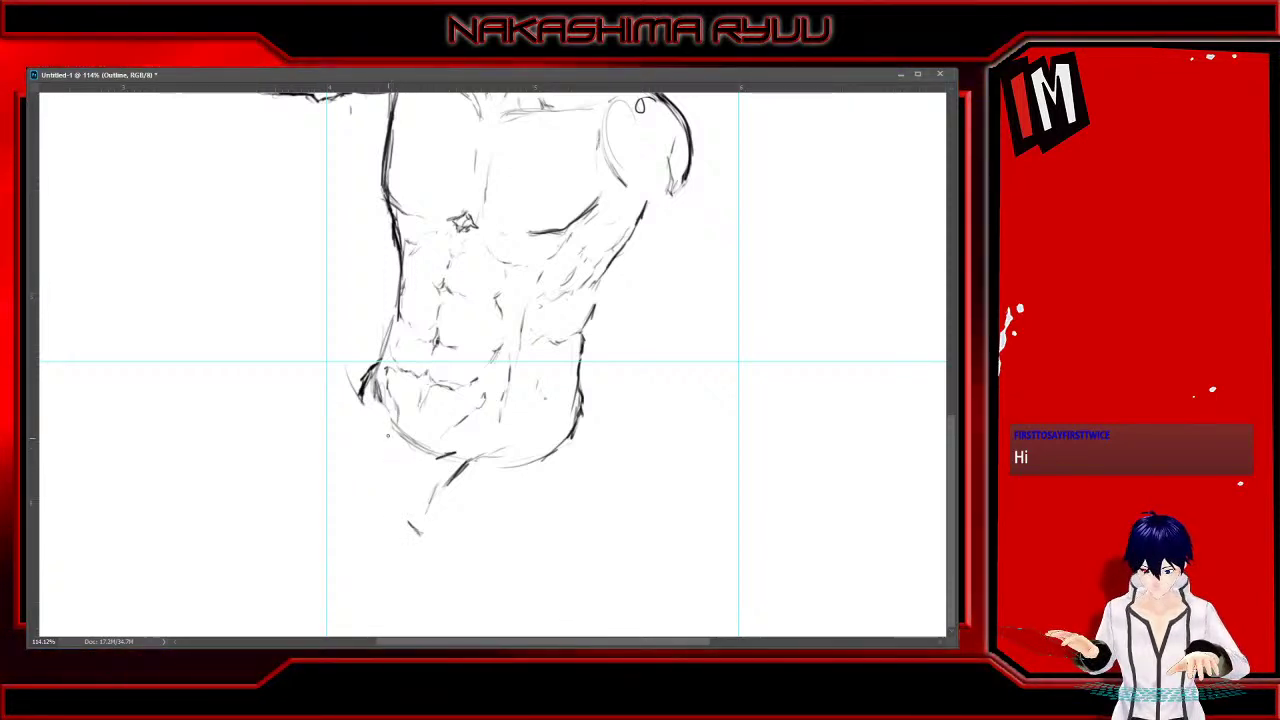
mouse_move(383, 434)
mouse_down()
mouse_move(389, 488)
mouse_move(391, 474)
mouse_move(420, 538)
mouse_up()
drag(386, 414, 385, 436)
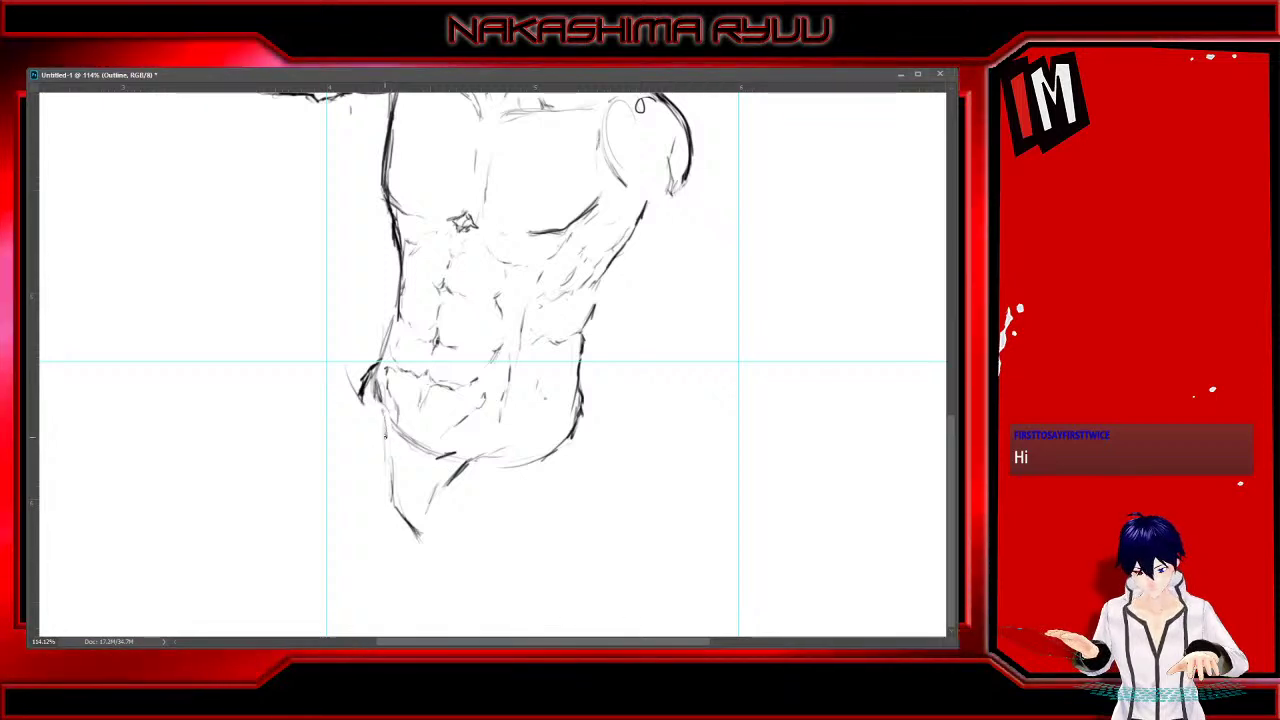
Sketch the diagonal groin line from the lower belly curve down to the crotch point, closing the pelvis wedge
drag(464, 508, 402, 412)
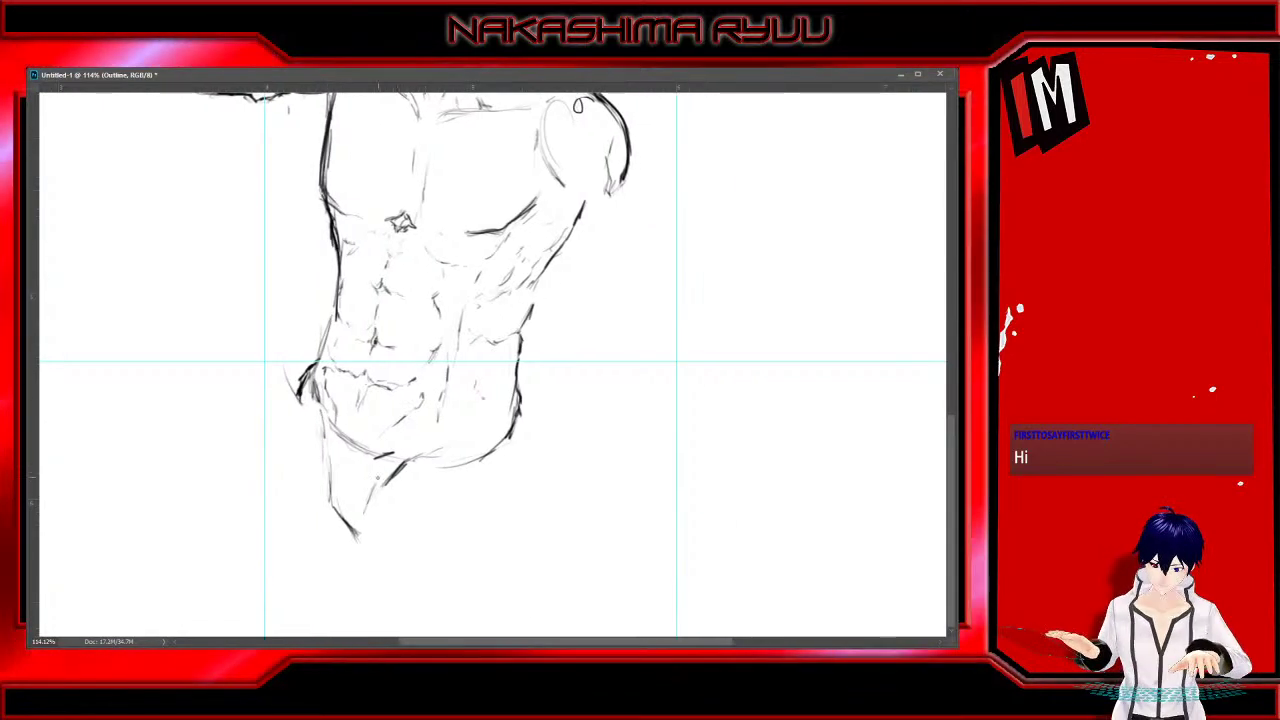
drag(367, 516, 358, 528)
mouse_move(376, 500)
mouse_down()
mouse_move(359, 526)
mouse_move(367, 513)
mouse_up()
mouse_move(413, 475)
mouse_down()
mouse_move(384, 496)
mouse_move(456, 368)
mouse_up()
drag(436, 518, 484, 470)
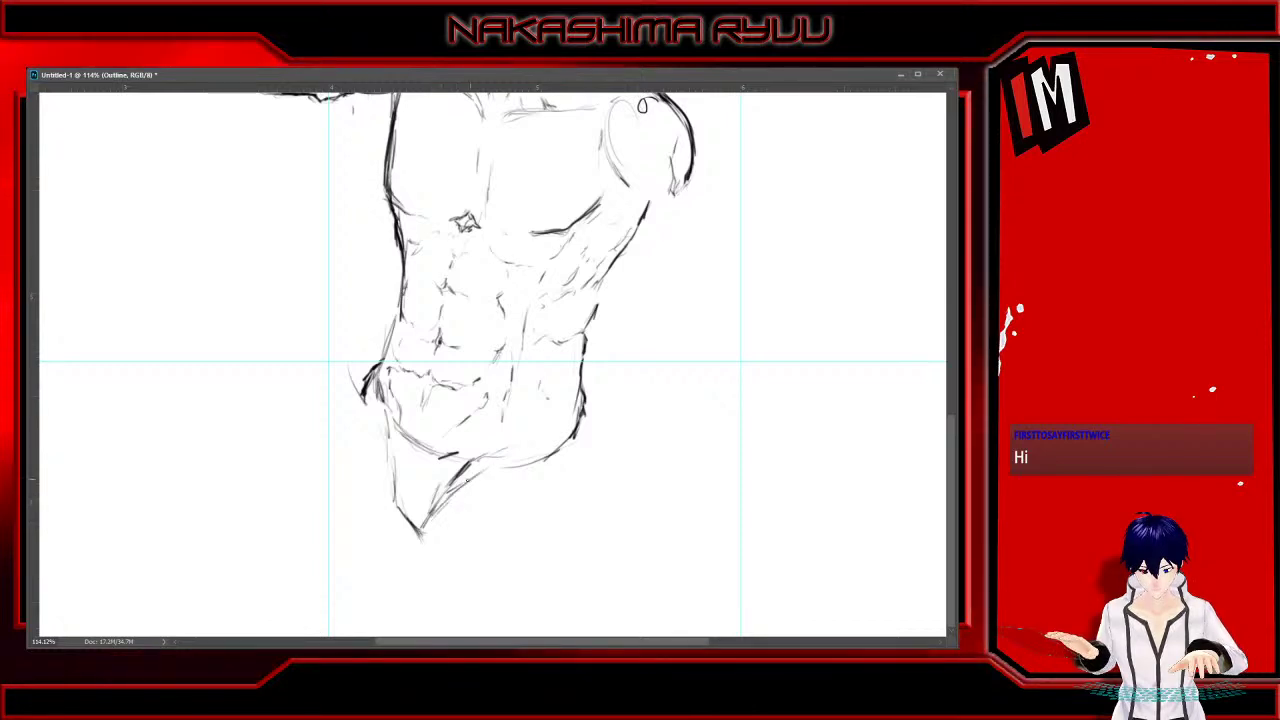
Sketch the standing leg's outer thigh line and upper-thigh crease, and reshape the point where the groin lines meet
drag(584, 435, 573, 563)
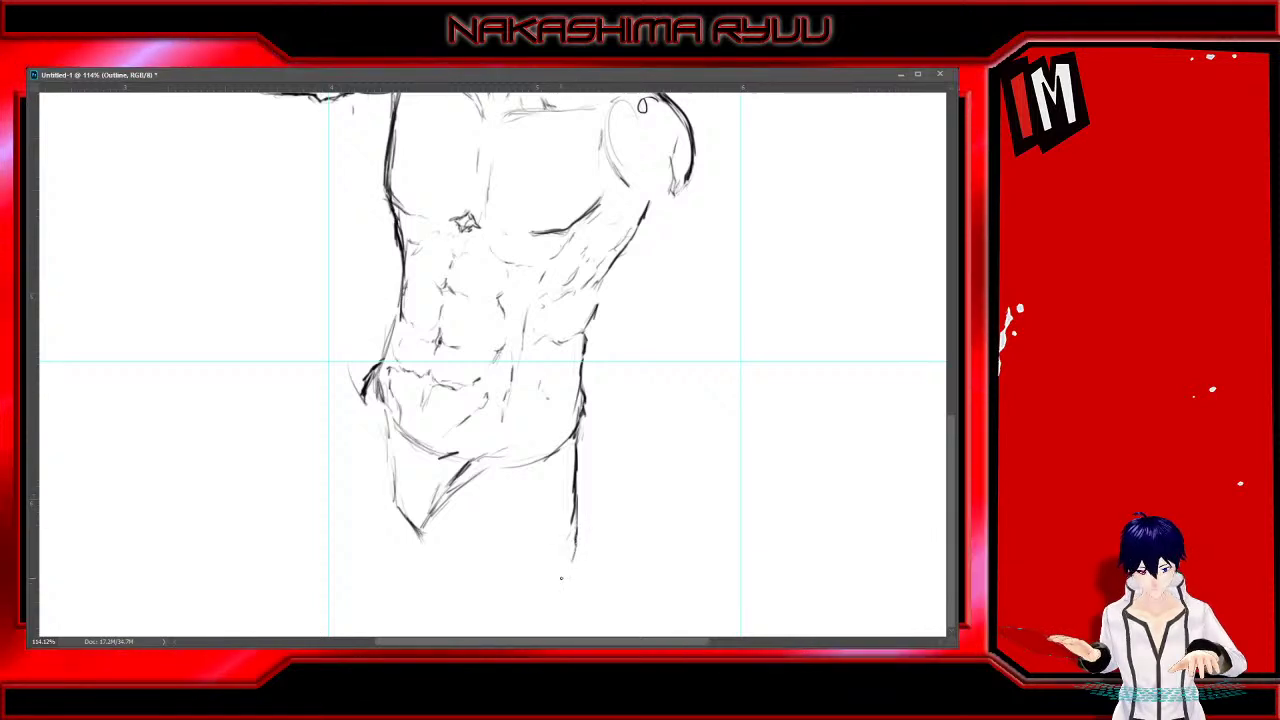
mouse_move(514, 479)
mouse_down()
mouse_move(518, 510)
mouse_move(534, 485)
mouse_move(514, 556)
mouse_up()
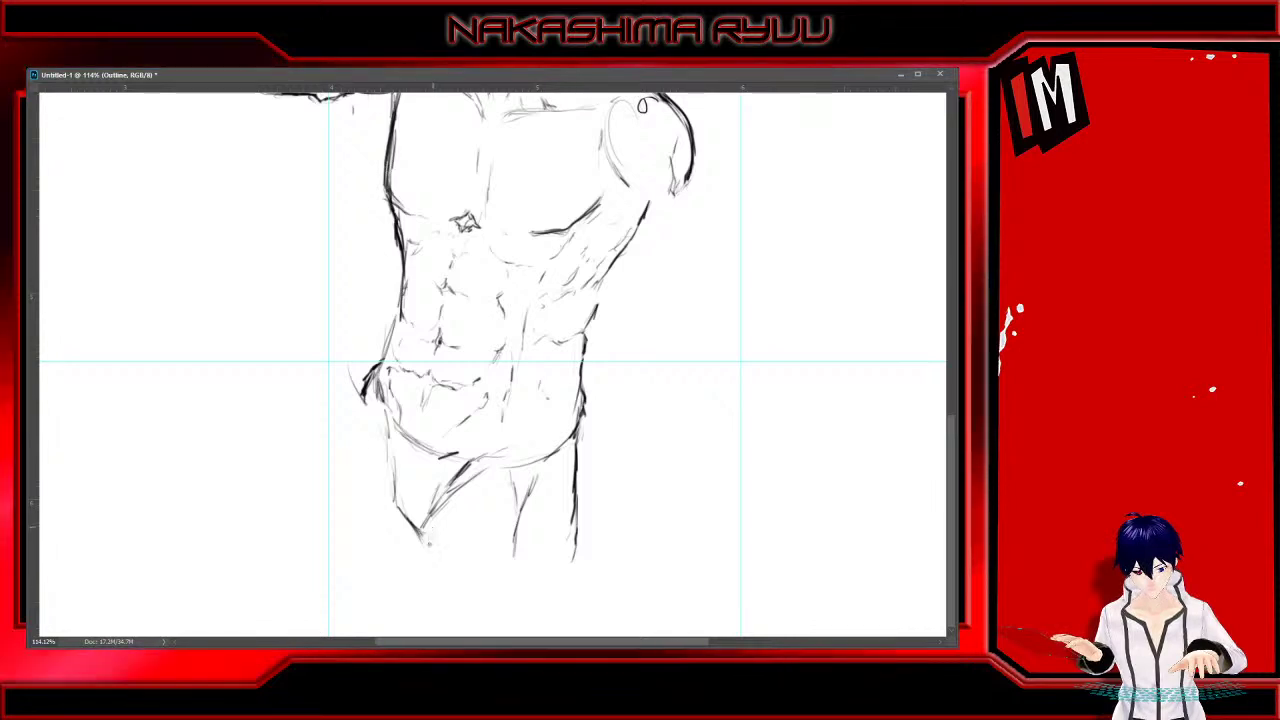
drag(430, 528, 434, 569)
mouse_move(408, 519)
mouse_down()
mouse_move(443, 567)
mouse_move(420, 528)
mouse_move(432, 542)
mouse_up()
key(e)
key(b)
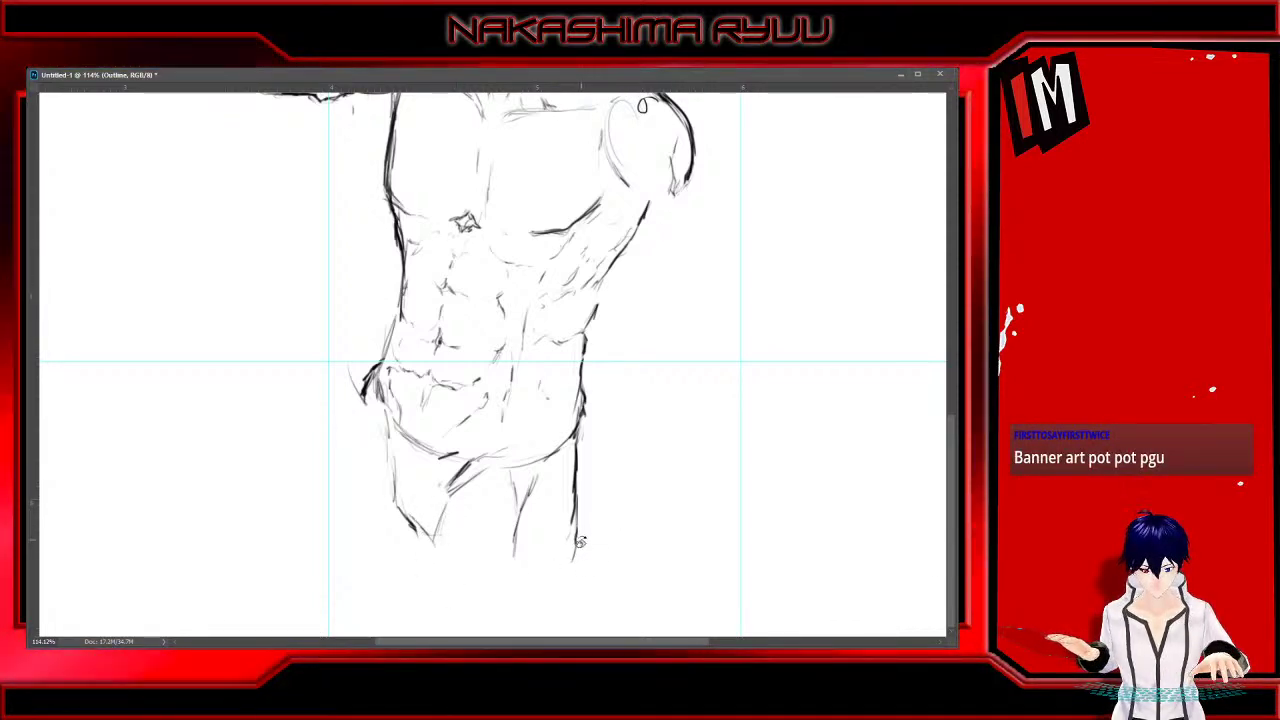
Erase the lower part of the standing leg's outer line and redraw both sides of the thigh down to the canvas edge
key(e)
drag(576, 552, 576, 481)
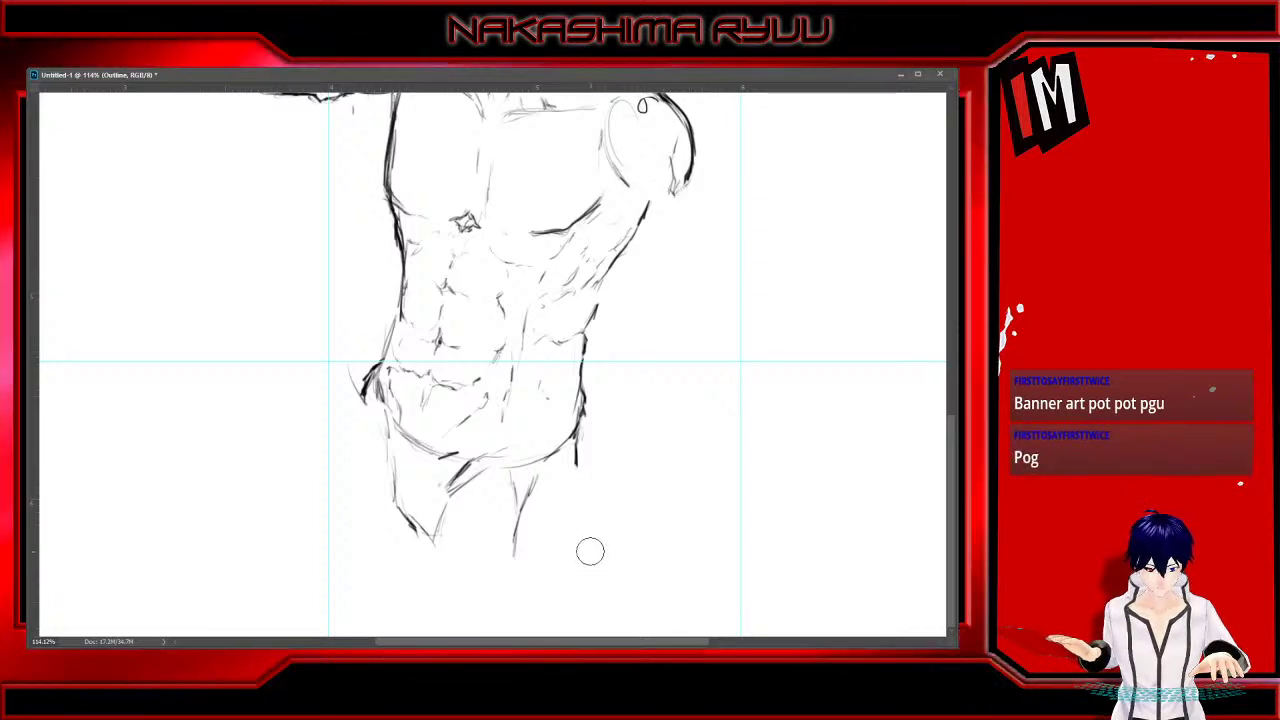
key(b)
drag(431, 552, 432, 620)
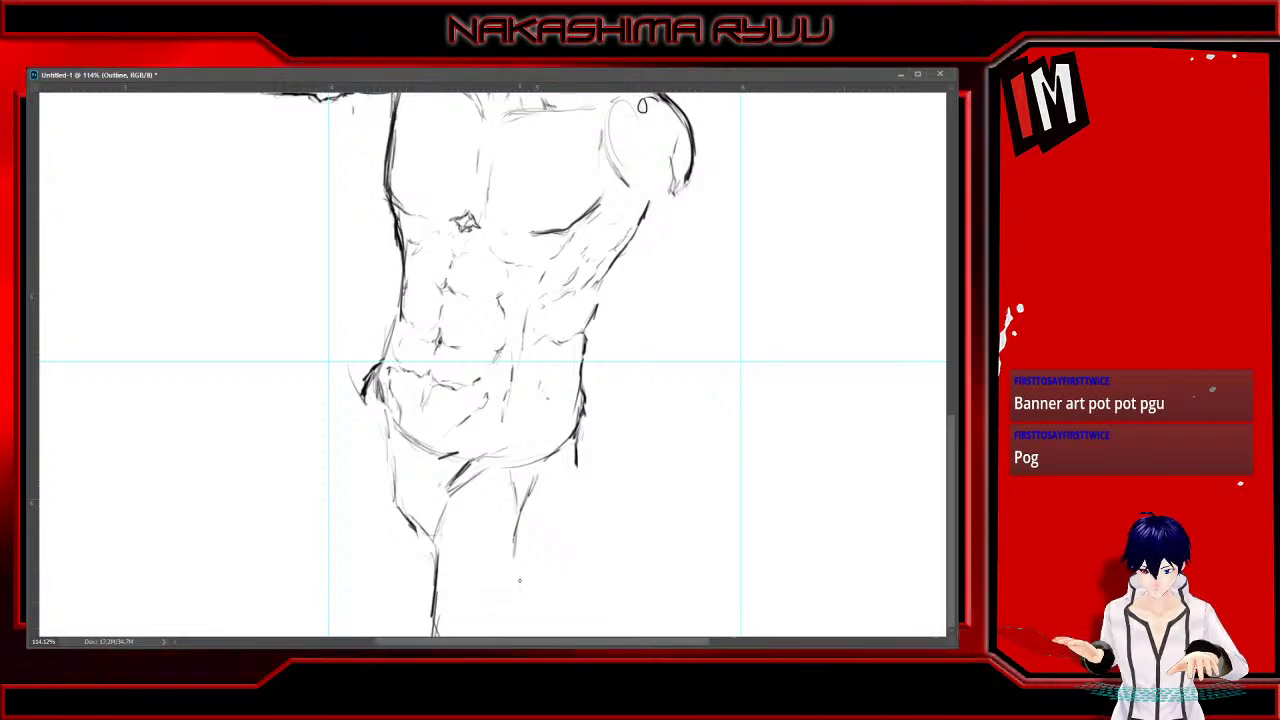
drag(575, 458, 575, 536)
drag(574, 488, 564, 625)
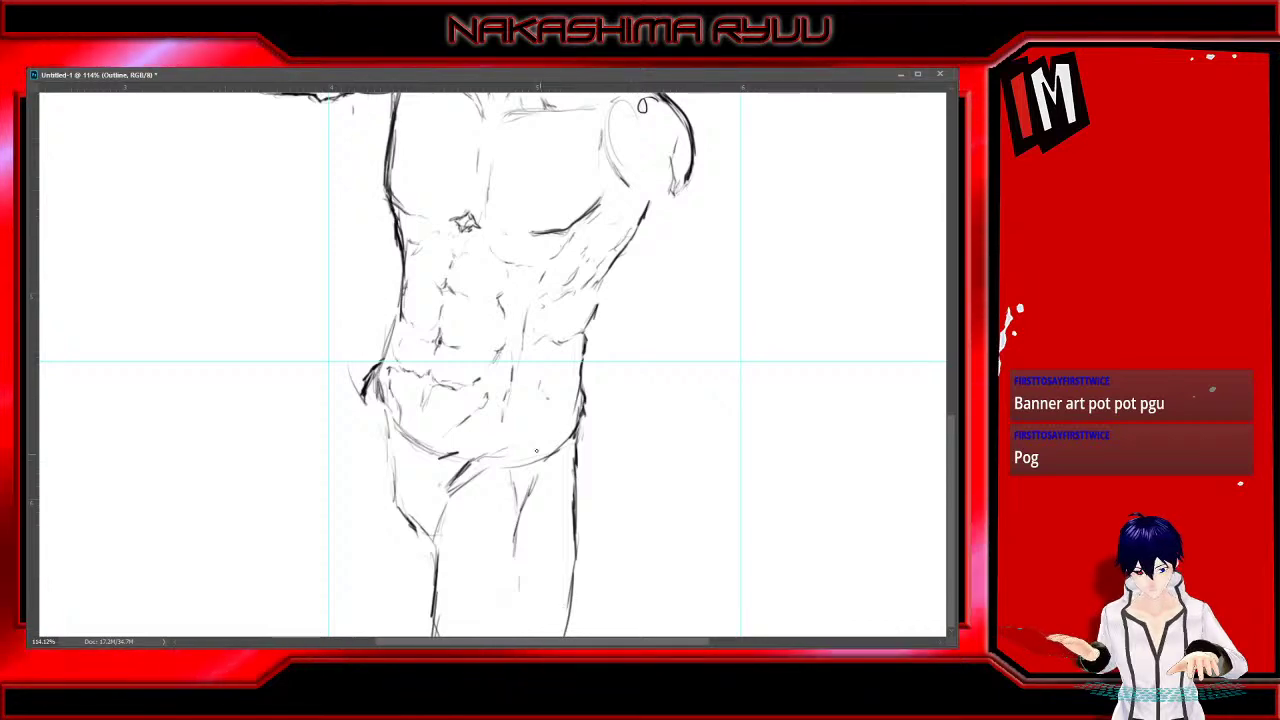
Sketch the raised leg's thigh extending outward from the hip, with a circle marking the knee joint at its end
mouse_move(433, 462)
mouse_down()
mouse_move(393, 680)
mouse_move(481, 560)
mouse_move(530, 462)
mouse_move(571, 460)
mouse_move(540, 540)
mouse_move(507, 504)
mouse_move(490, 517)
mouse_move(544, 498)
mouse_up()
drag(586, 543, 548, 534)
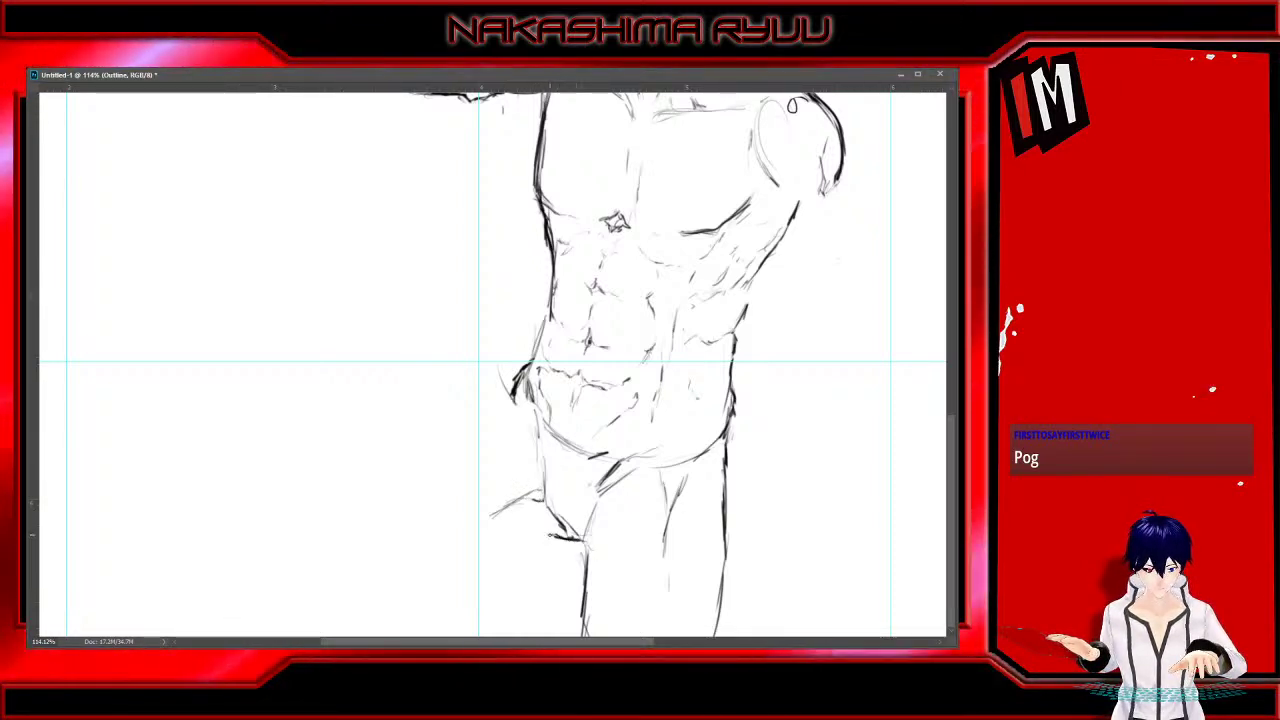
mouse_move(512, 392)
mouse_down()
mouse_move(405, 448)
mouse_move(420, 445)
mouse_move(342, 526)
mouse_up()
mouse_move(424, 544)
mouse_down()
mouse_move(345, 533)
mouse_move(438, 476)
mouse_move(405, 516)
mouse_move(322, 535)
mouse_up()
drag(565, 404, 506, 523)
mouse_move(525, 414)
mouse_down()
mouse_move(506, 517)
mouse_move(543, 371)
mouse_up()
mouse_move(469, 496)
mouse_down()
mouse_move(516, 412)
mouse_move(536, 412)
mouse_move(485, 452)
mouse_up()
mouse_move(347, 522)
mouse_down()
mouse_move(356, 546)
mouse_move(377, 541)
mouse_up()
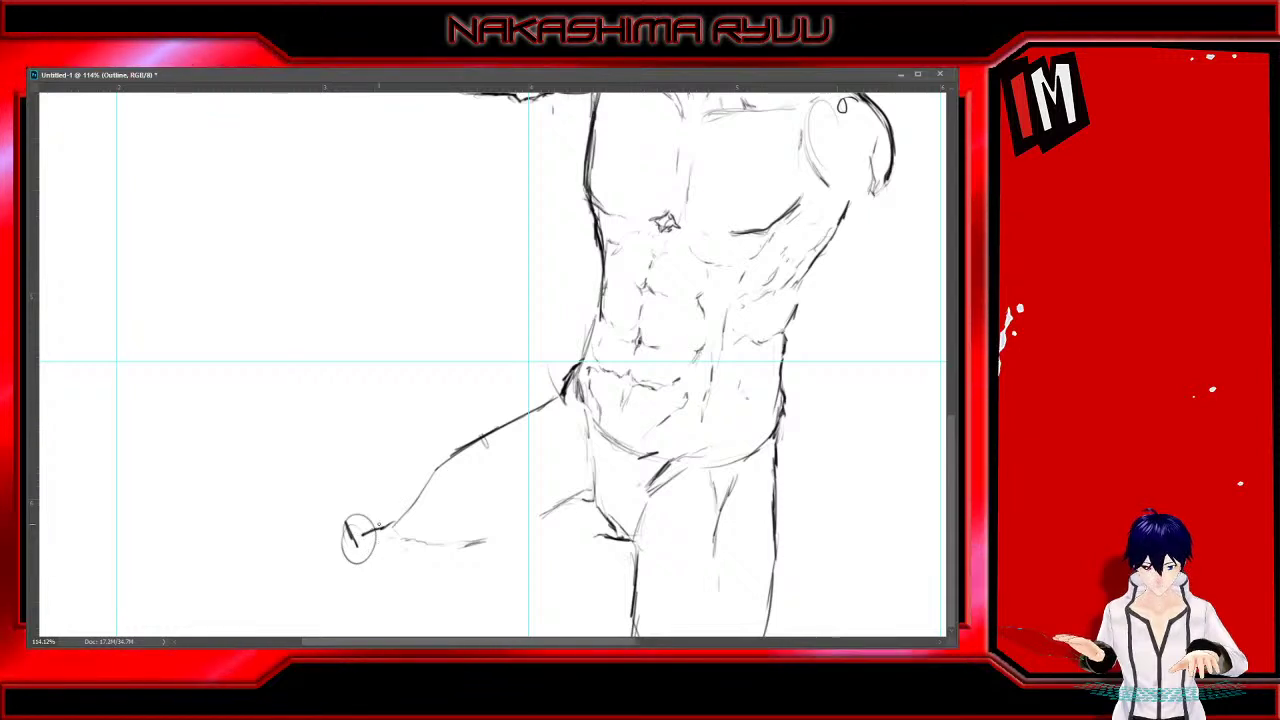
Outline the bent knee around its joint circle, and sketch the thigh's underside and the start of the calf
mouse_move(436, 475)
mouse_down()
mouse_move(378, 514)
mouse_move(398, 504)
mouse_up()
drag(420, 490, 380, 516)
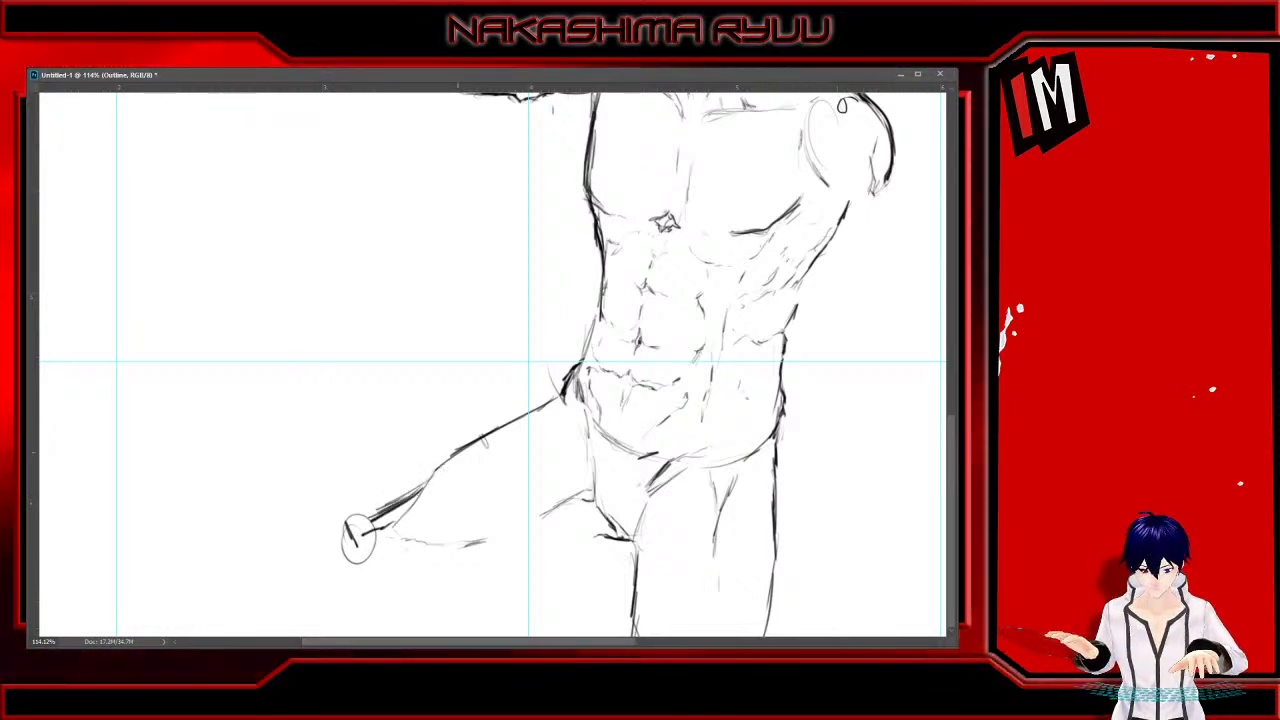
drag(458, 453, 415, 491)
mouse_move(352, 530)
mouse_down()
mouse_move(334, 572)
mouse_move(348, 606)
mouse_move(377, 581)
mouse_move(382, 540)
mouse_up()
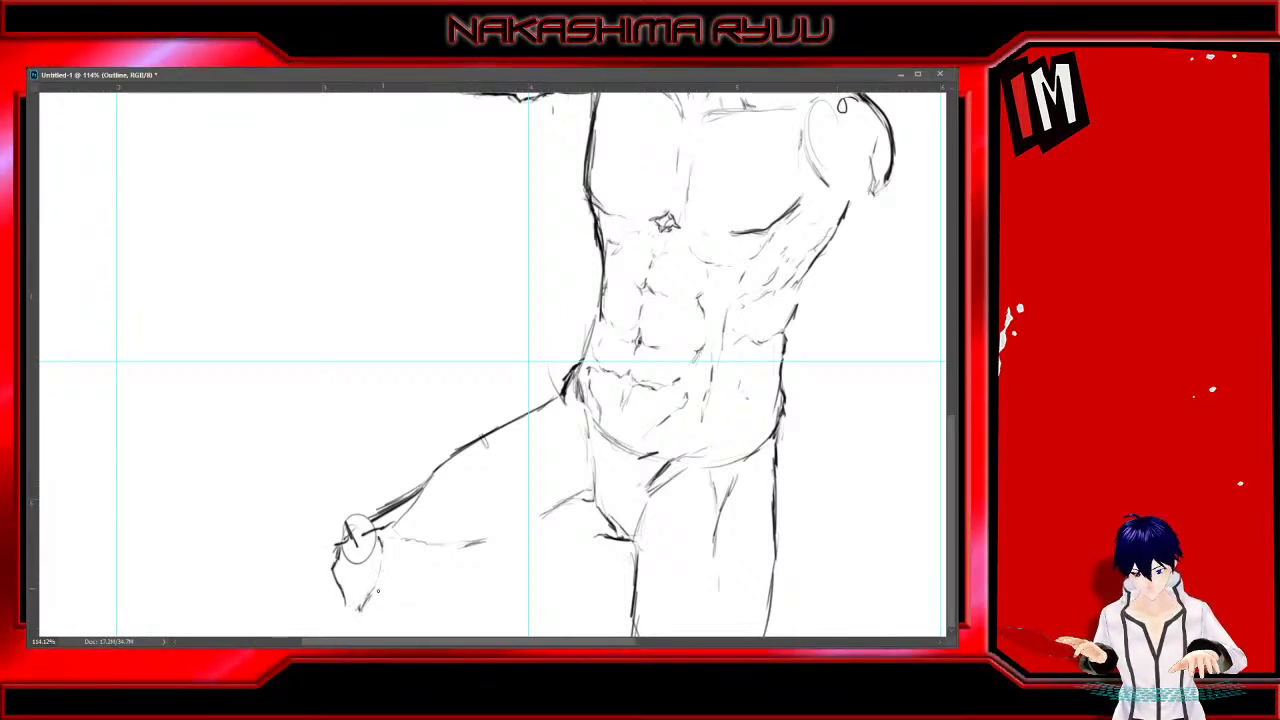
drag(376, 594, 390, 582)
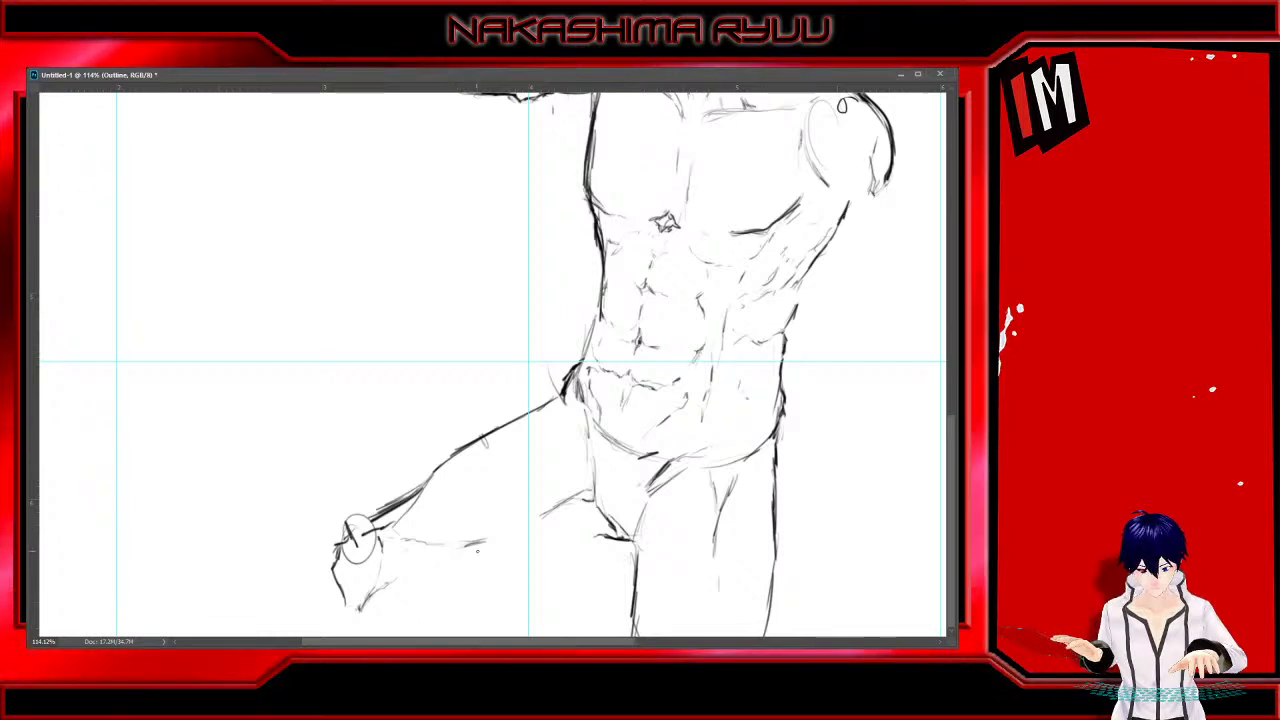
mouse_move(604, 538)
mouse_down()
mouse_move(559, 561)
mouse_move(452, 566)
mouse_move(500, 577)
mouse_move(558, 561)
mouse_up()
mouse_move(479, 571)
mouse_down()
mouse_move(435, 576)
mouse_move(448, 605)
mouse_up()
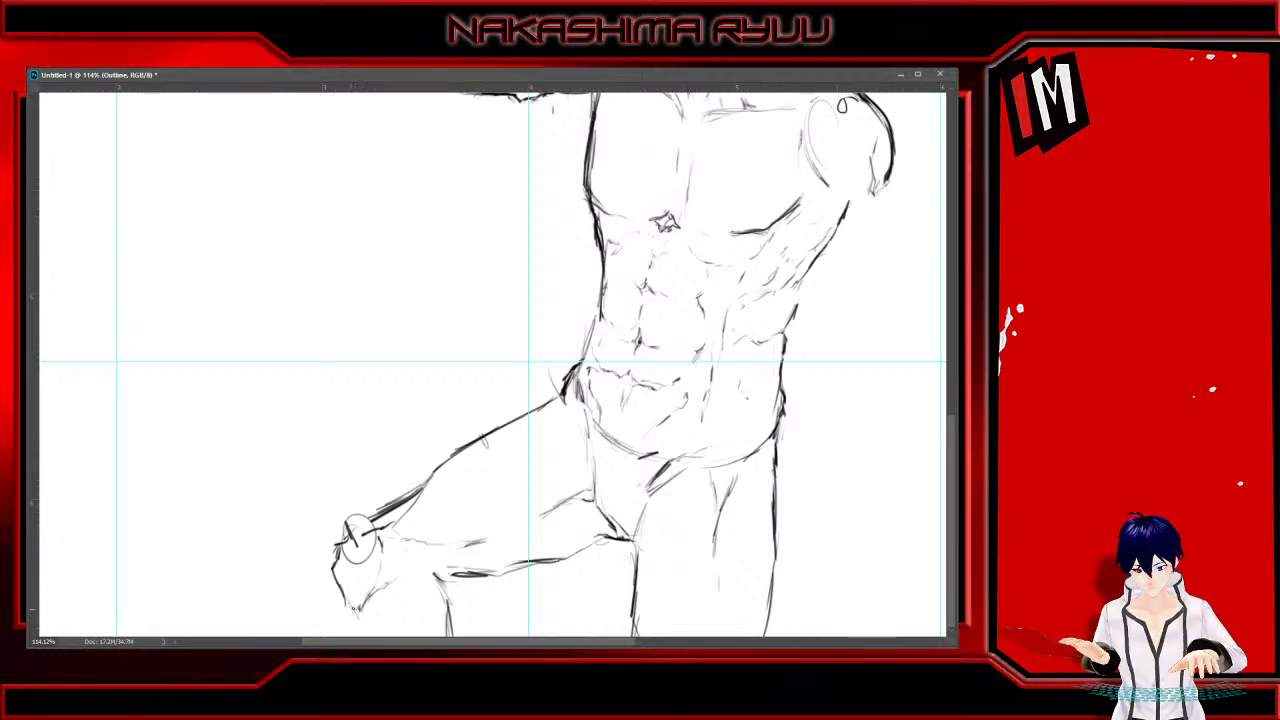
drag(741, 361, 585, 544)
drag(685, 420, 550, 444)
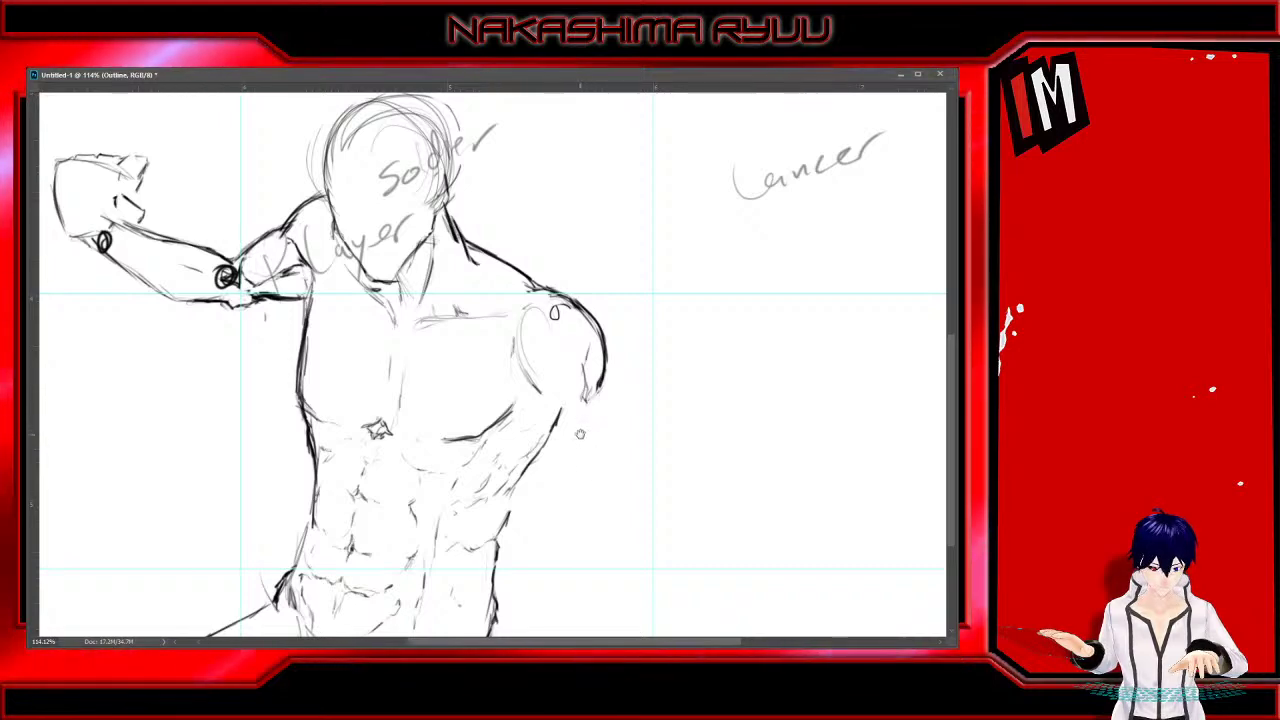
drag(606, 425, 611, 268)
drag(646, 343, 609, 457)
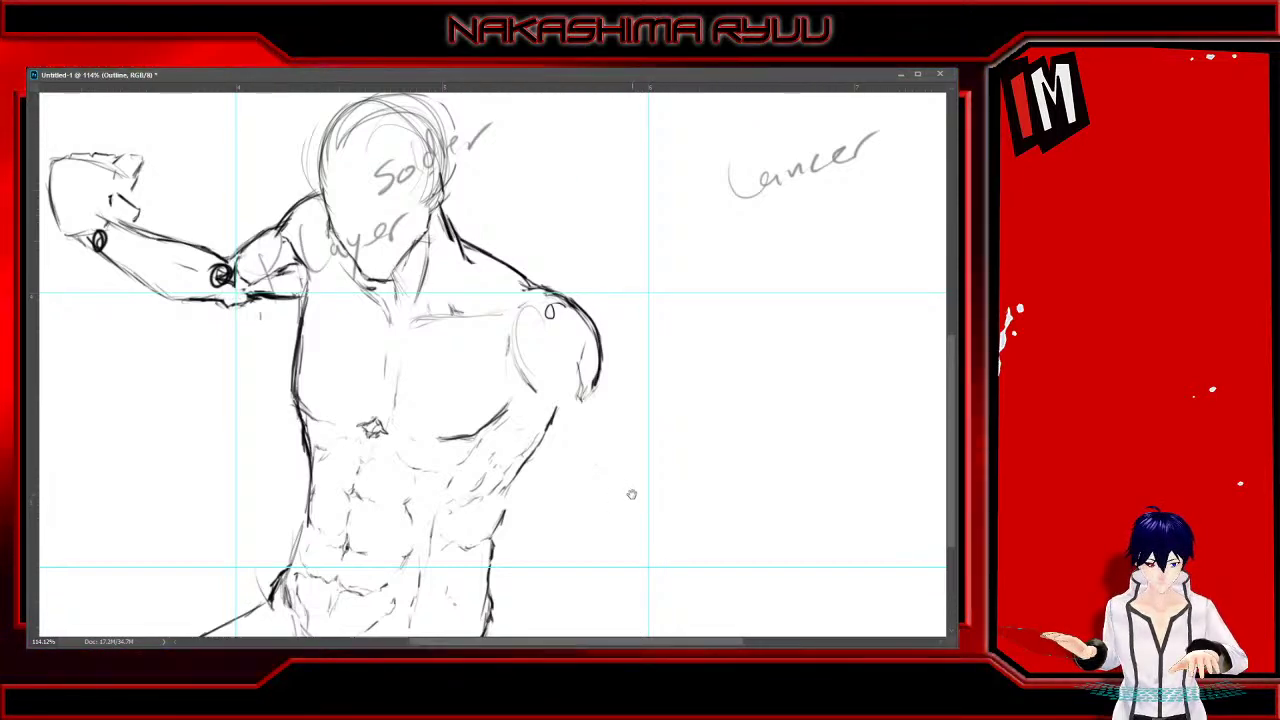
mouse_move(605, 492)
mouse_down()
mouse_move(650, 417)
mouse_move(667, 523)
mouse_move(619, 589)
mouse_move(548, 258)
mouse_move(580, 423)
mouse_move(563, 505)
mouse_move(542, 502)
mouse_up()
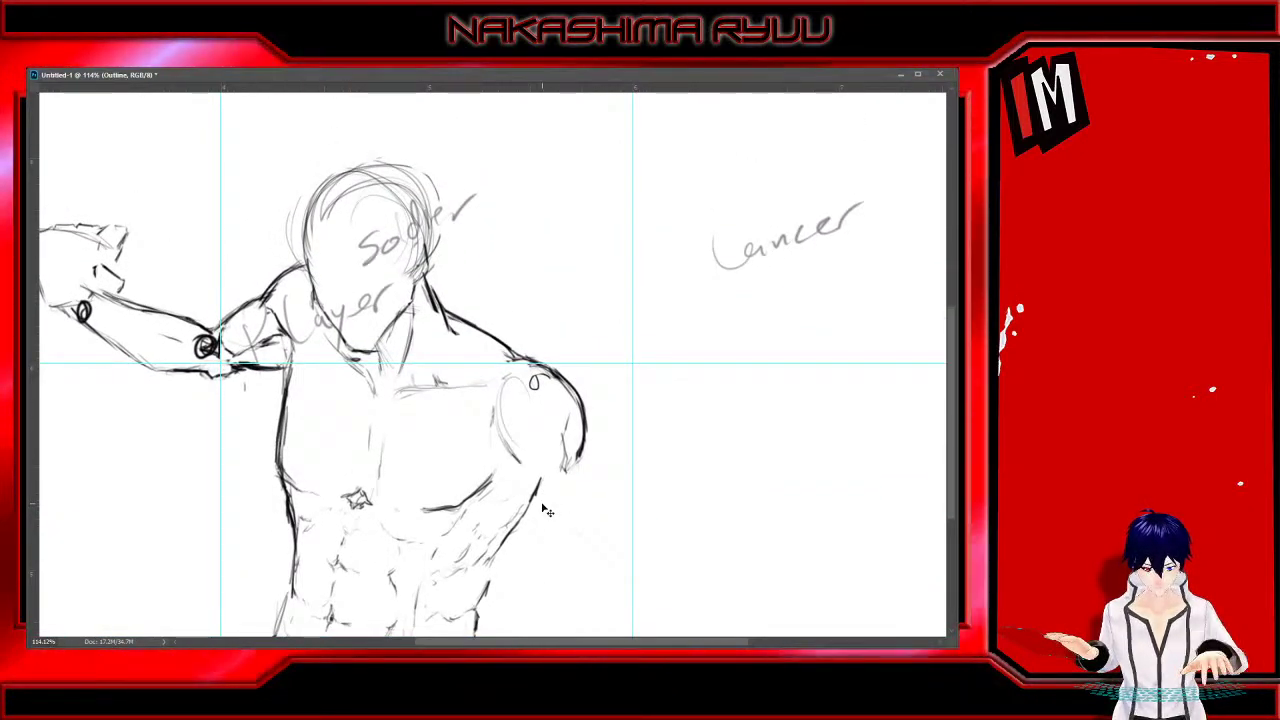
Scale the whole body sketch down slightly and move it below the Soldier label, against the canvas's lower edge
scroll(547, 511, down, 5)
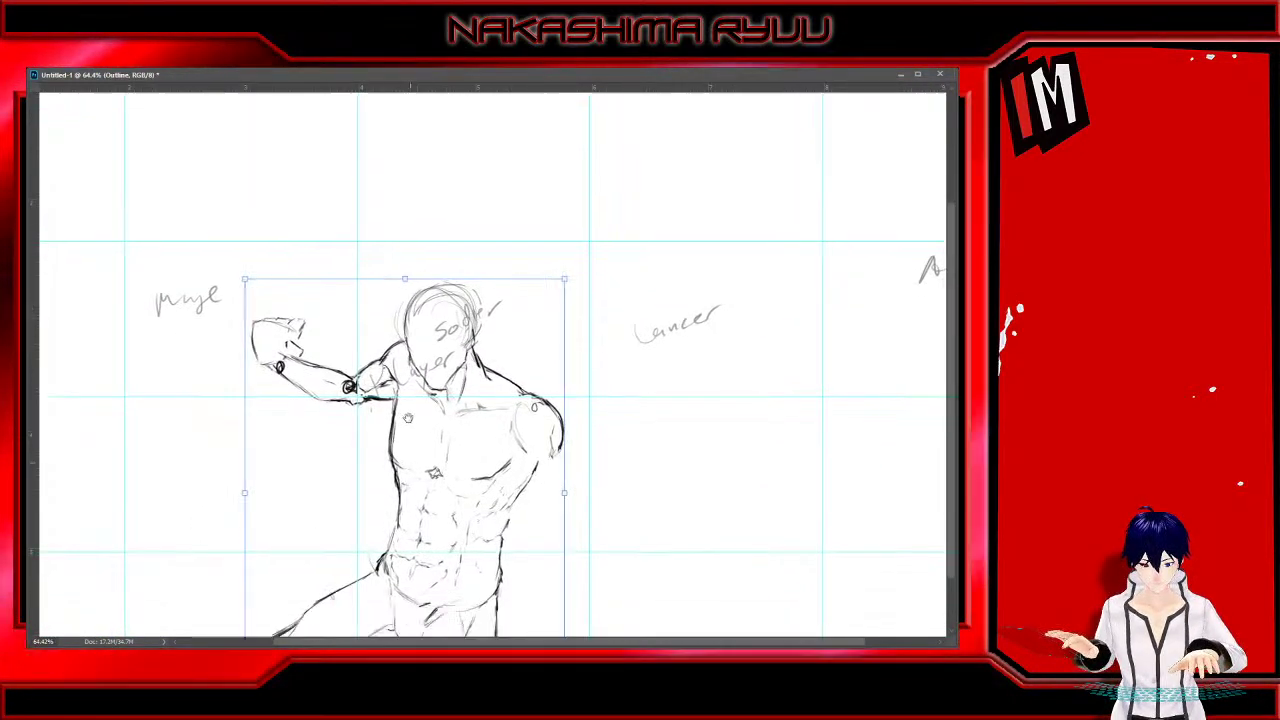
drag(408, 418, 389, 355)
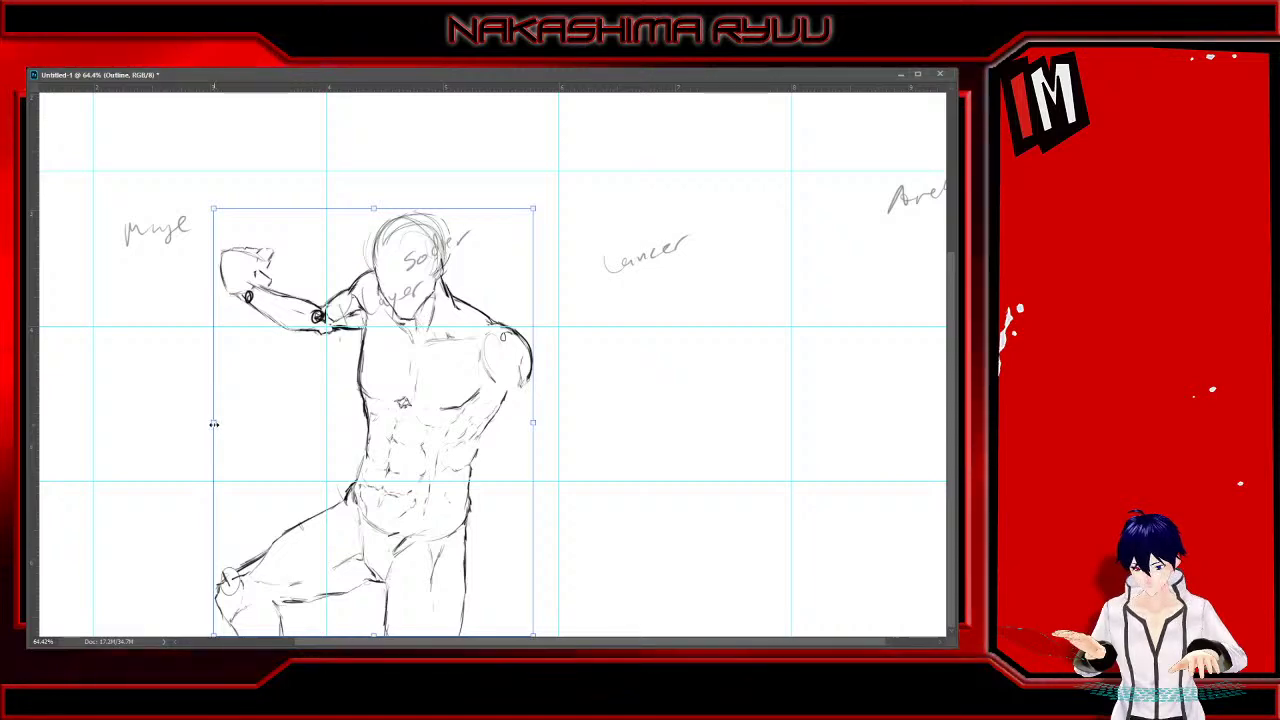
drag(213, 424, 258, 424)
drag(394, 445, 406, 477)
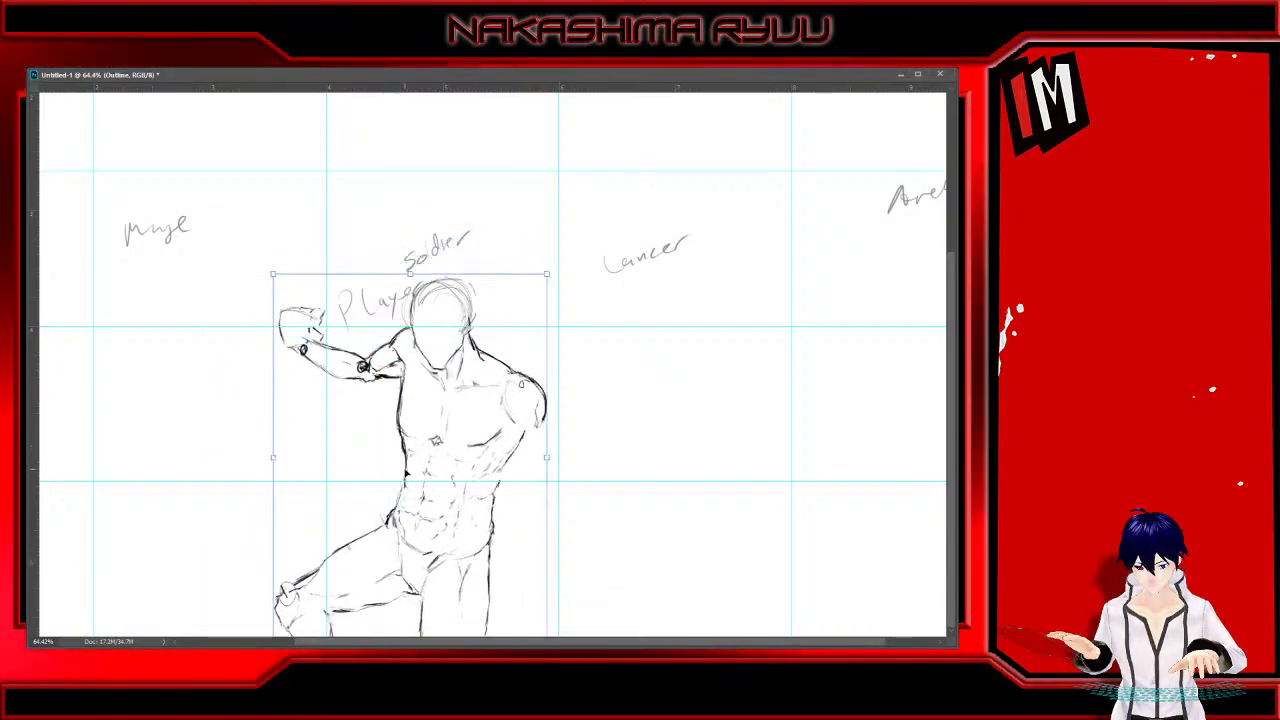
scroll(506, 488, down, 4)
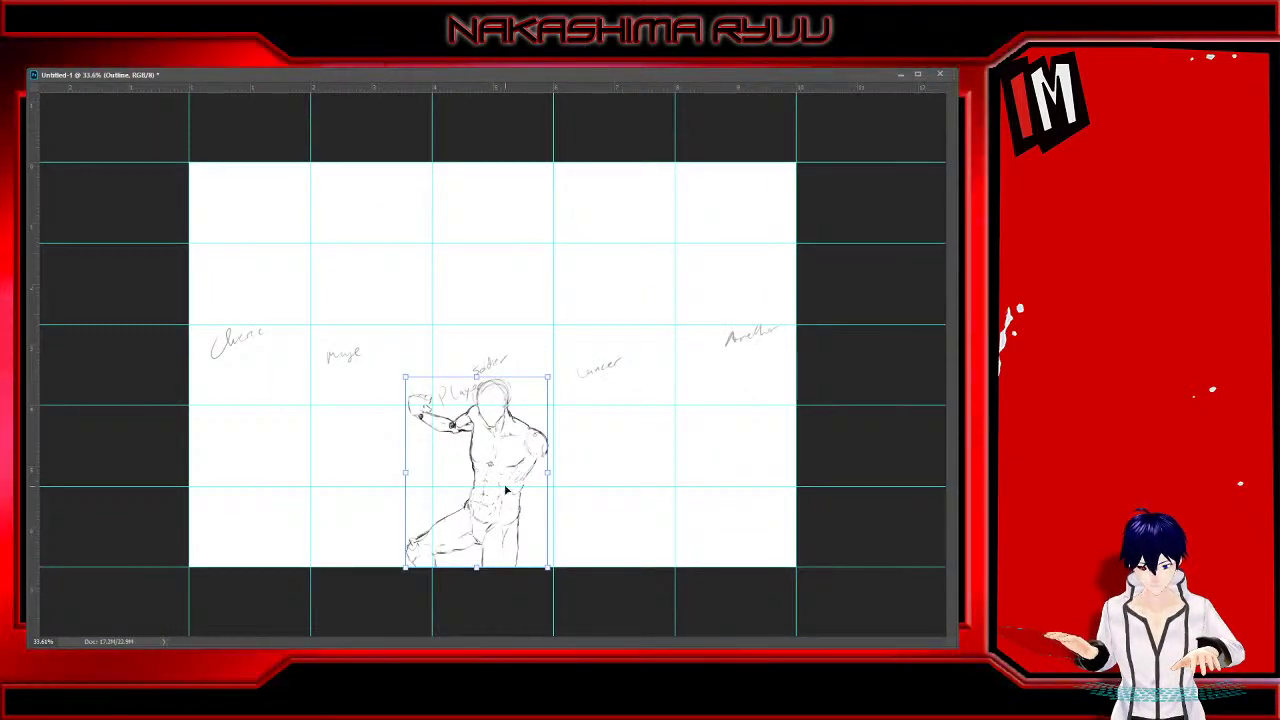
key(Return)
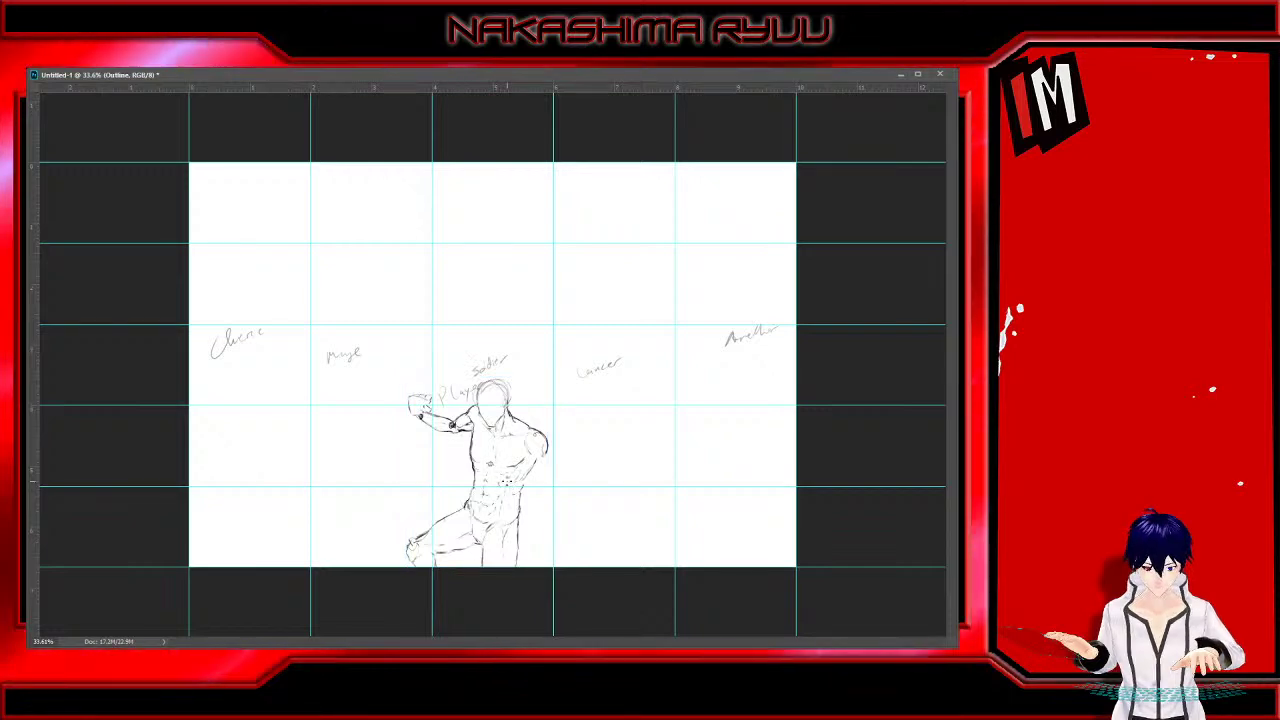
Sketch a broad, boxy arm shape angling outward and down from the unfinished shoulder
scroll(510, 485, up, 1)
scroll(522, 435, up, 6)
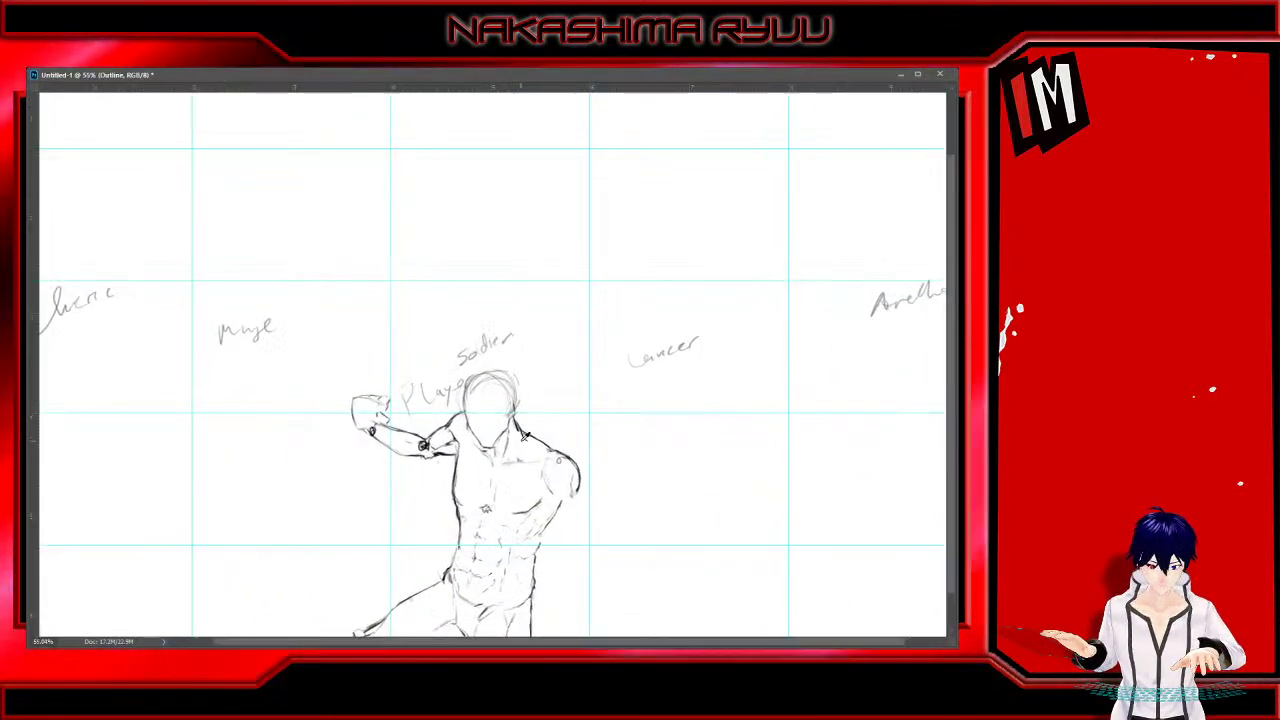
scroll(573, 458, up, 2)
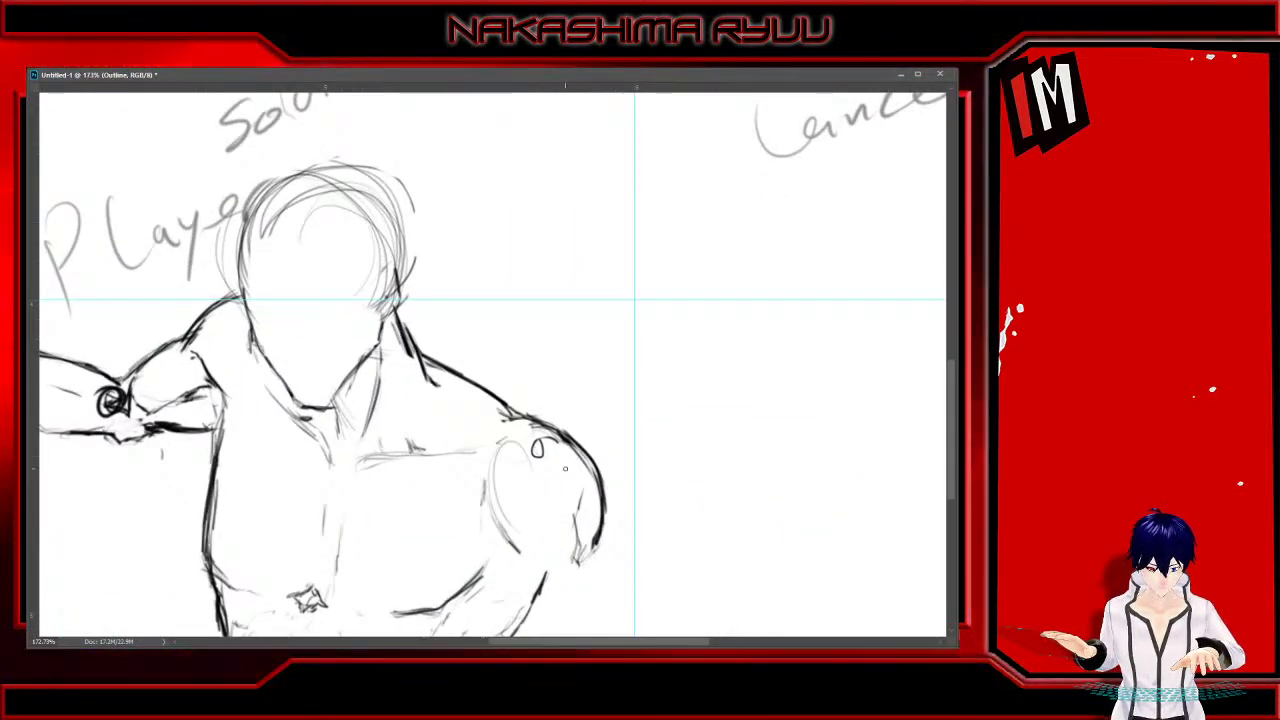
drag(638, 511, 628, 365)
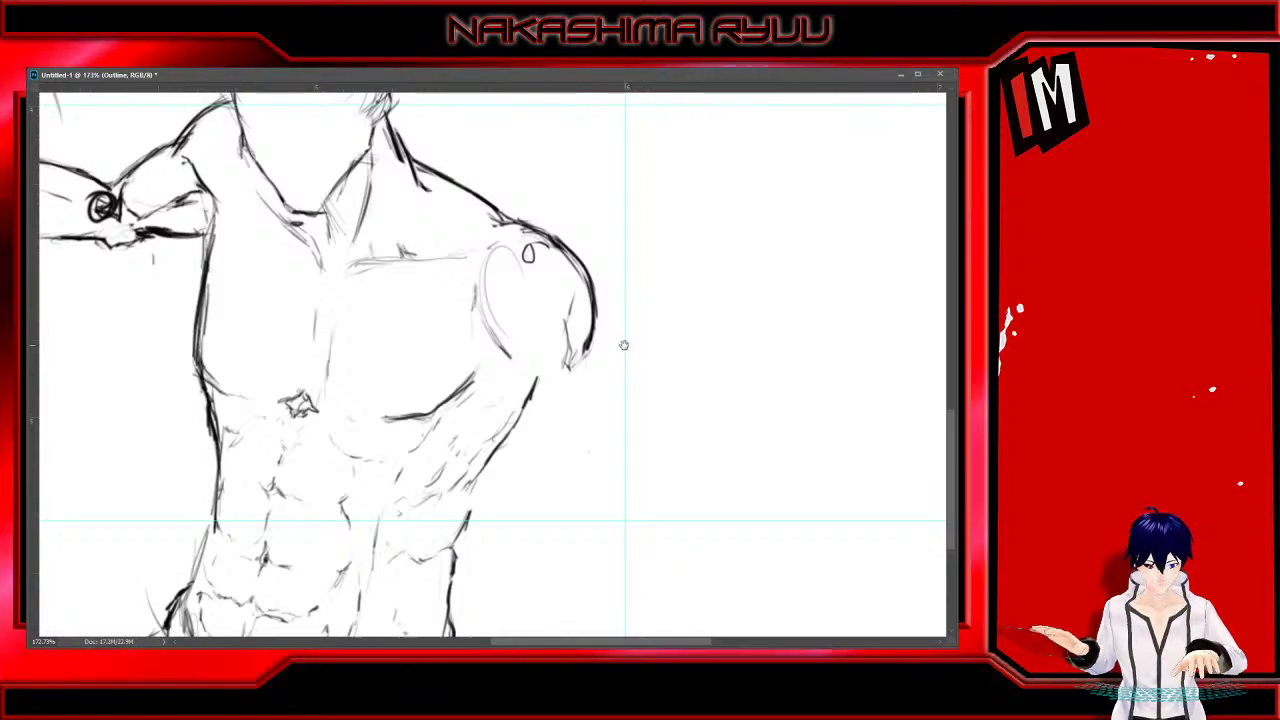
mouse_move(624, 346)
mouse_down()
mouse_move(606, 406)
mouse_move(621, 397)
mouse_move(683, 452)
mouse_up()
mouse_move(602, 383)
mouse_down()
mouse_move(694, 469)
mouse_move(702, 484)
mouse_move(678, 491)
mouse_up()
mouse_move(561, 385)
mouse_down()
mouse_move(552, 476)
mouse_move(606, 536)
mouse_move(646, 540)
mouse_move(706, 490)
mouse_move(632, 344)
mouse_move(704, 442)
mouse_up()
mouse_move(704, 442)
mouse_down()
mouse_move(595, 348)
mouse_move(700, 472)
mouse_move(580, 350)
mouse_up()
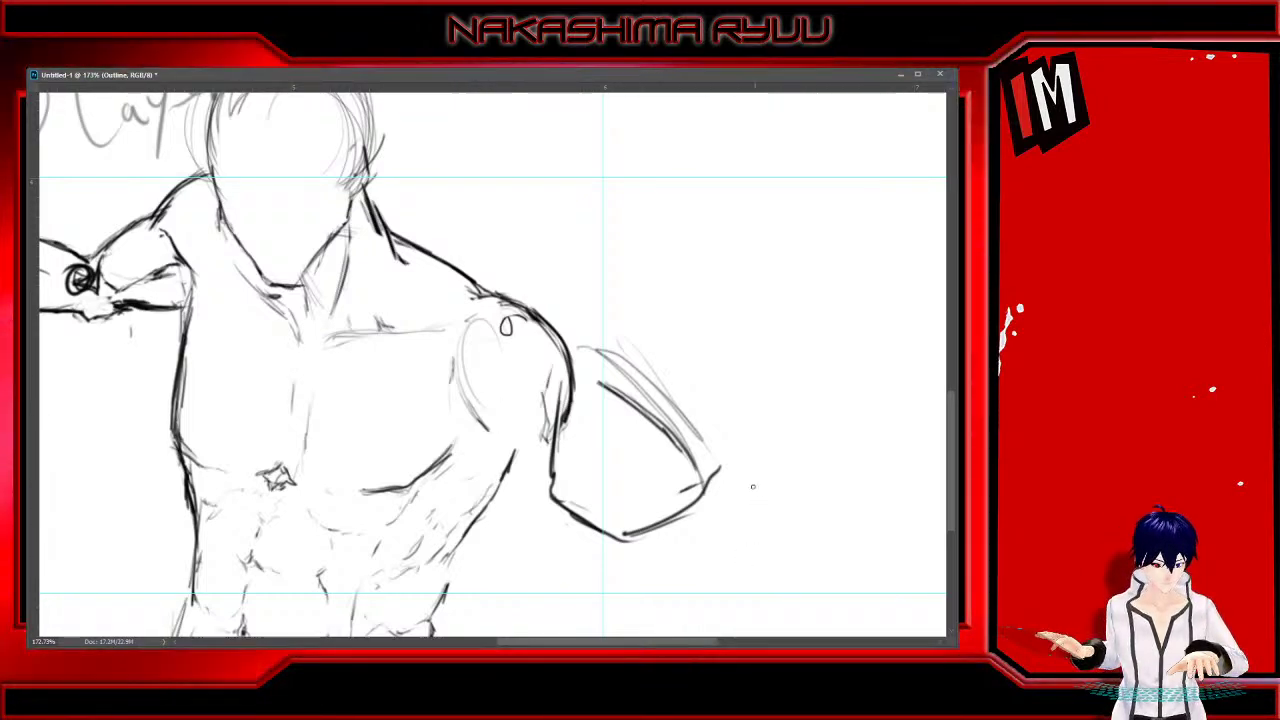
Erase the boxy arm and the shoulder's lower contour, and redraw the arm section as a slimmer curved shape angled outward
key(e)
mouse_move(660, 387)
mouse_down()
mouse_move(606, 380)
mouse_move(703, 446)
mouse_move(559, 375)
mouse_move(686, 449)
mouse_move(654, 446)
mouse_move(596, 472)
mouse_move(734, 508)
mouse_move(740, 480)
mouse_up()
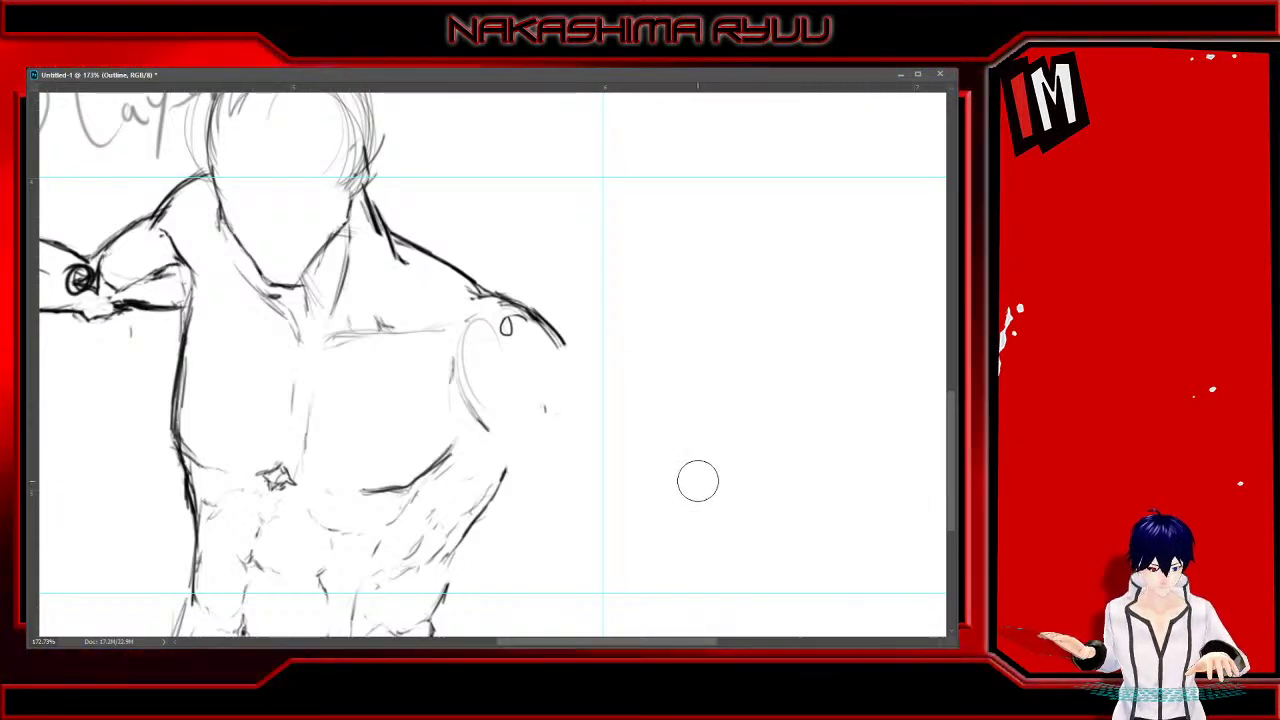
mouse_move(552, 408)
mouse_down()
mouse_move(540, 450)
mouse_move(572, 415)
mouse_move(652, 446)
mouse_move(676, 482)
mouse_up()
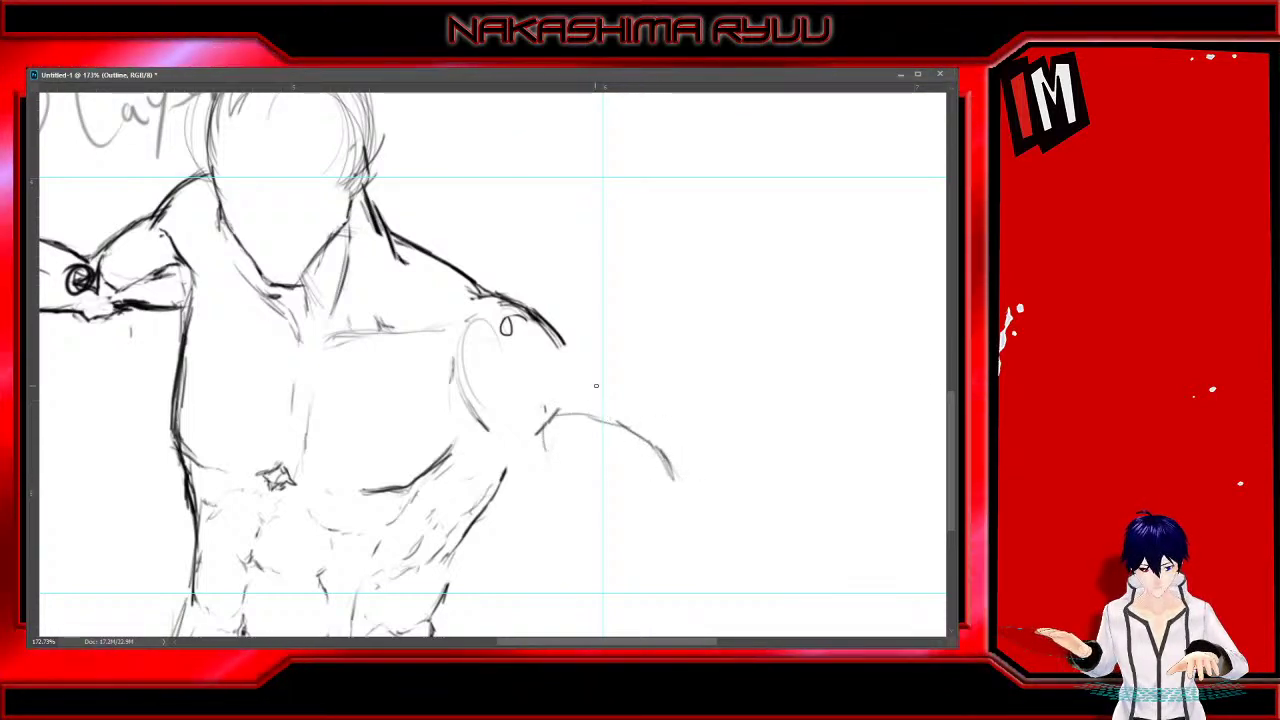
drag(564, 398, 608, 400)
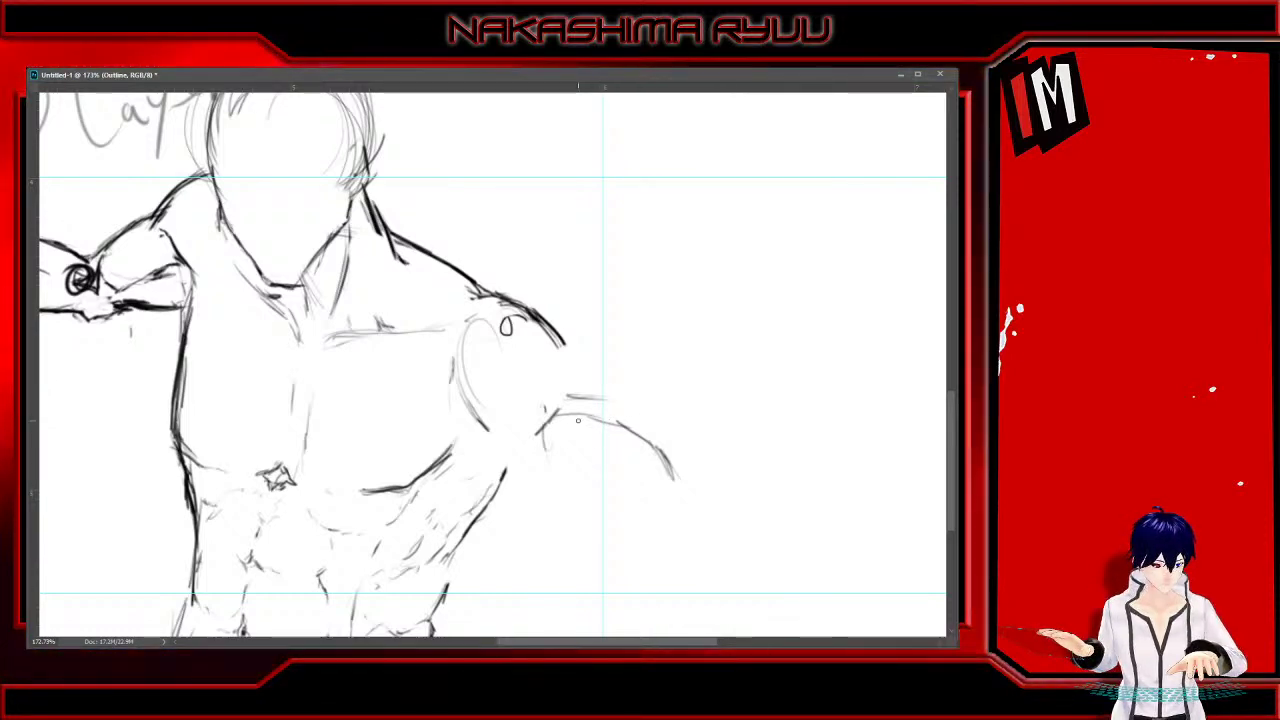
mouse_move(598, 405)
mouse_down()
mouse_move(680, 462)
mouse_move(676, 505)
mouse_up()
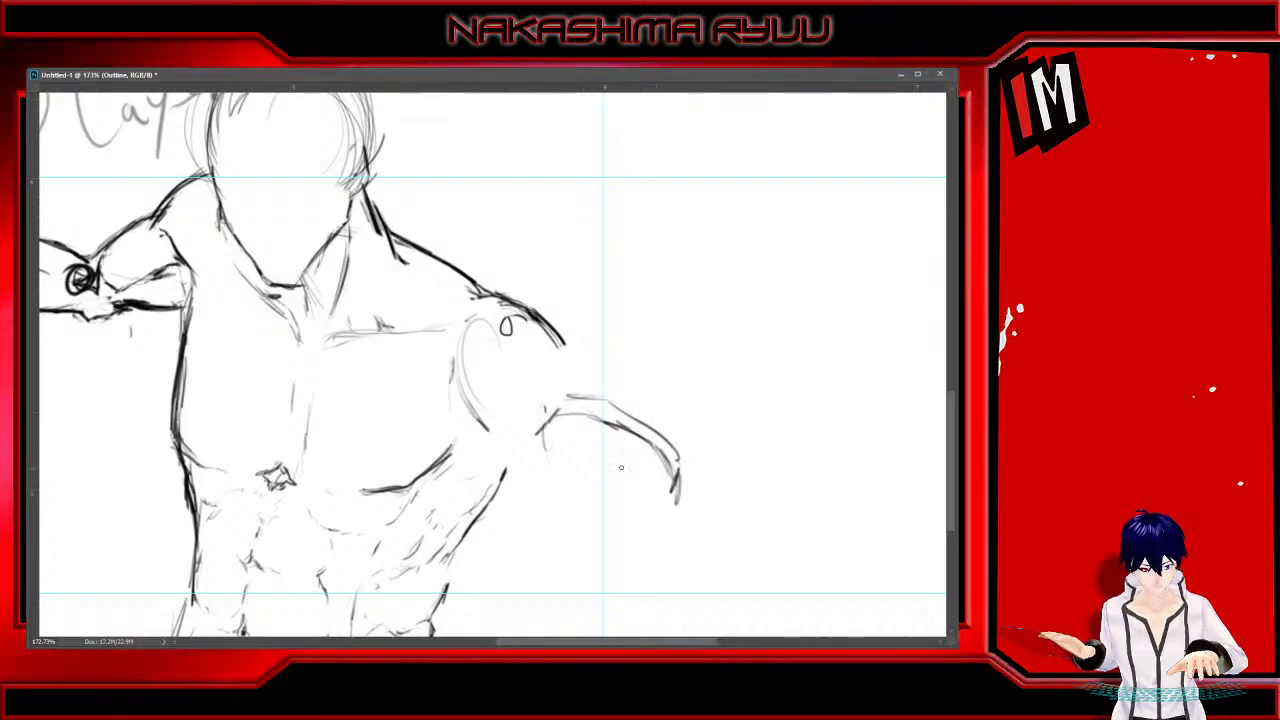
drag(574, 471, 656, 515)
mouse_move(555, 457)
mouse_down()
mouse_move(578, 482)
mouse_move(628, 497)
mouse_move(670, 487)
mouse_move(596, 487)
mouse_move(550, 451)
mouse_move(545, 418)
mouse_up()
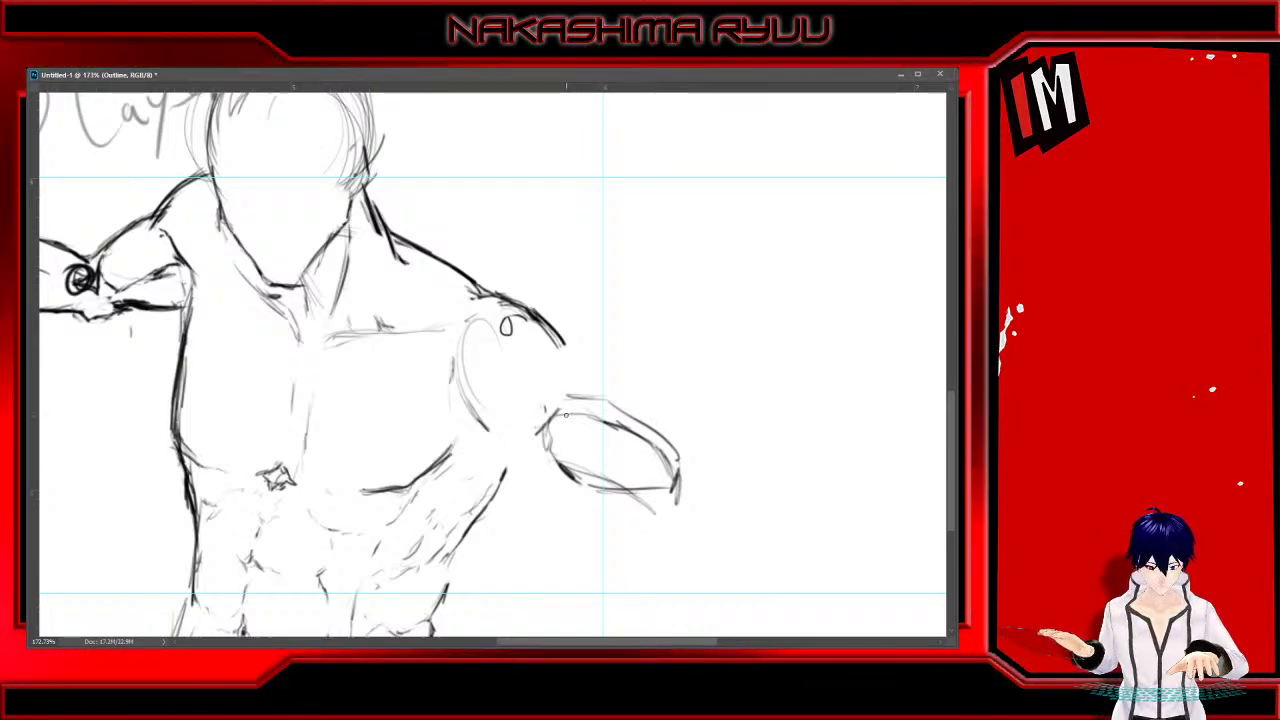
Extend the upper contour of the detached hand shape, select the whole shape, and transform it slightly wider and tilted downward
drag(630, 428, 690, 462)
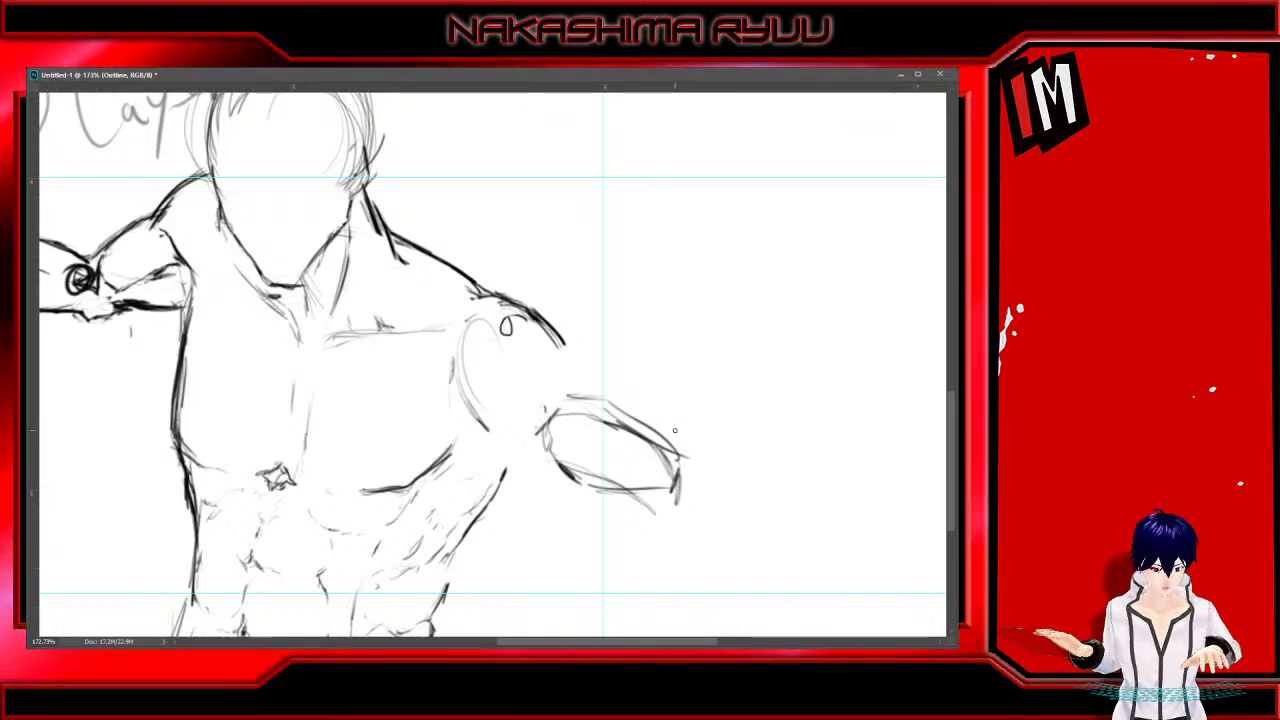
key(l)
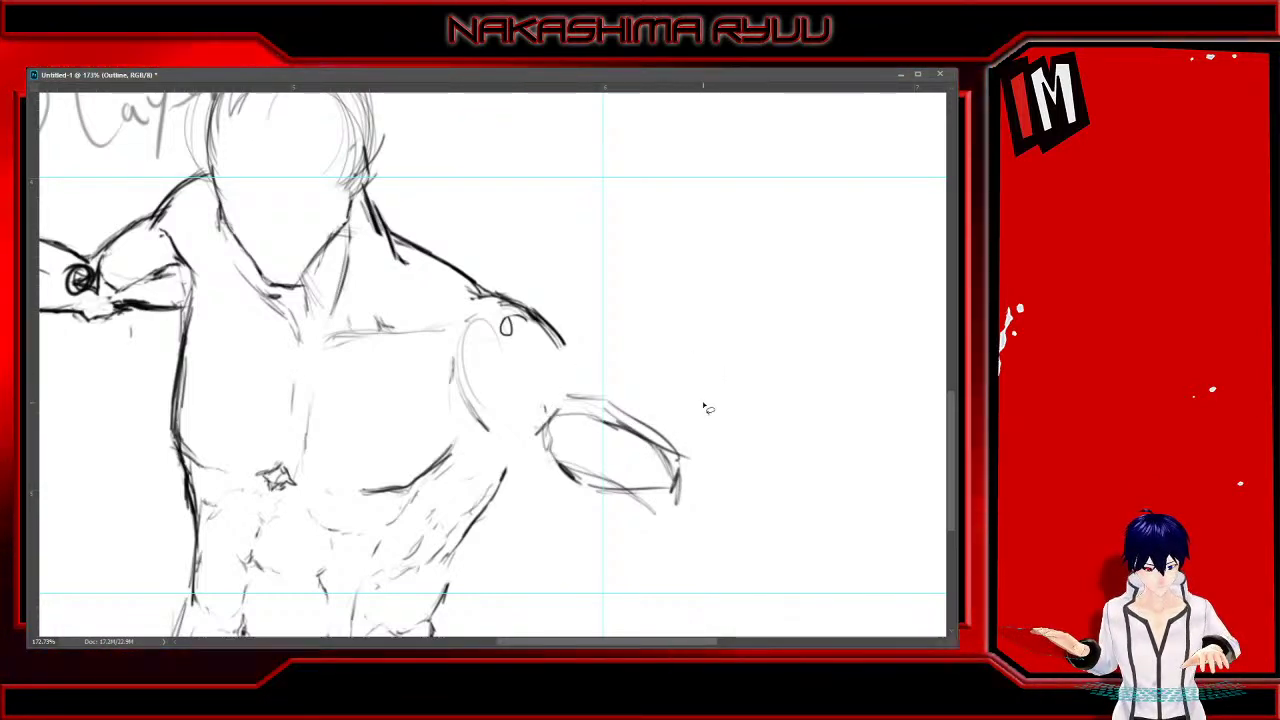
drag(769, 316, 580, 298)
mouse_move(668, 400)
mouse_down()
mouse_move(572, 366)
mouse_move(645, 570)
mouse_move(670, 450)
mouse_up()
key(ctrl+t)
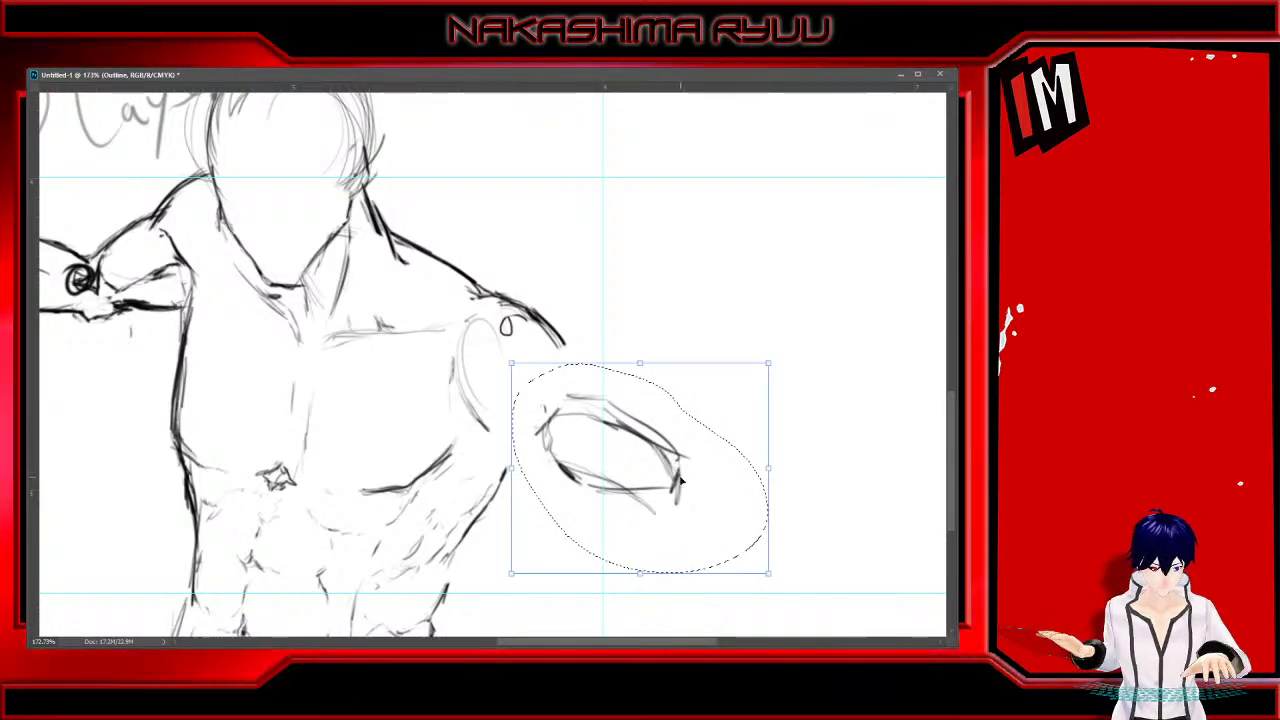
mouse_move(768, 470)
mouse_down()
mouse_move(822, 472)
mouse_move(743, 474)
mouse_up()
key(Return)
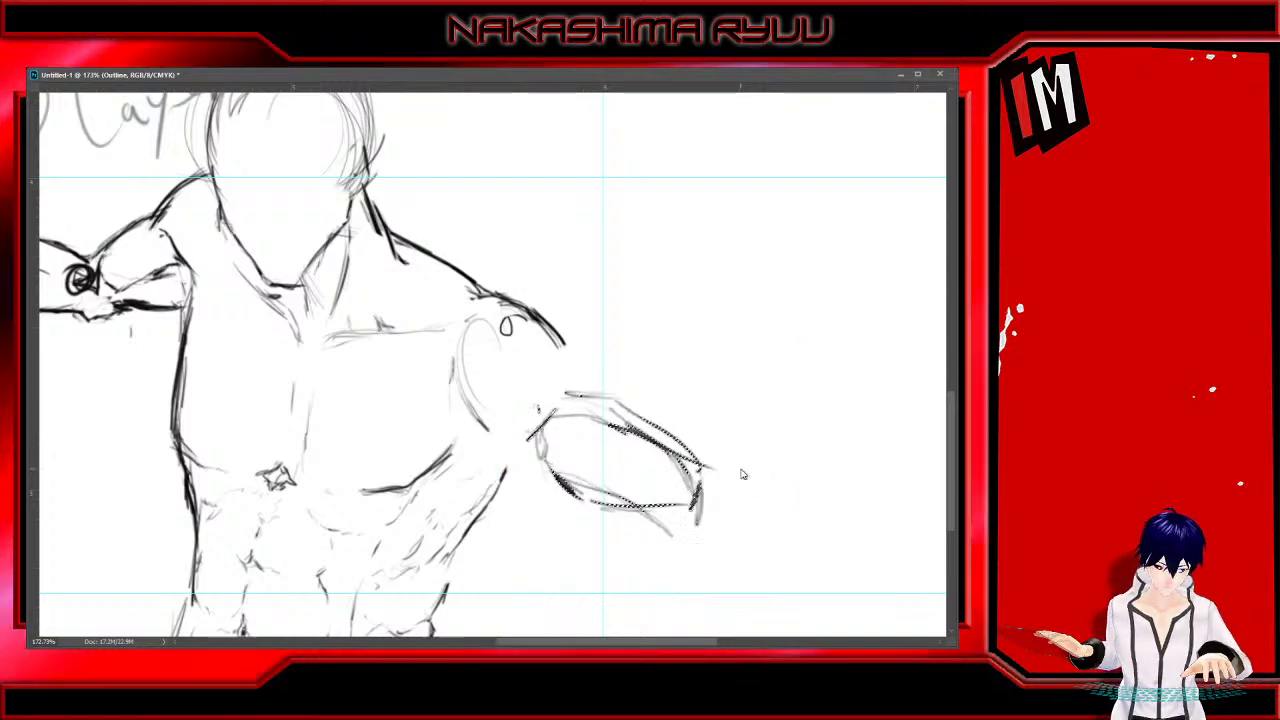
key(ctrl+d)
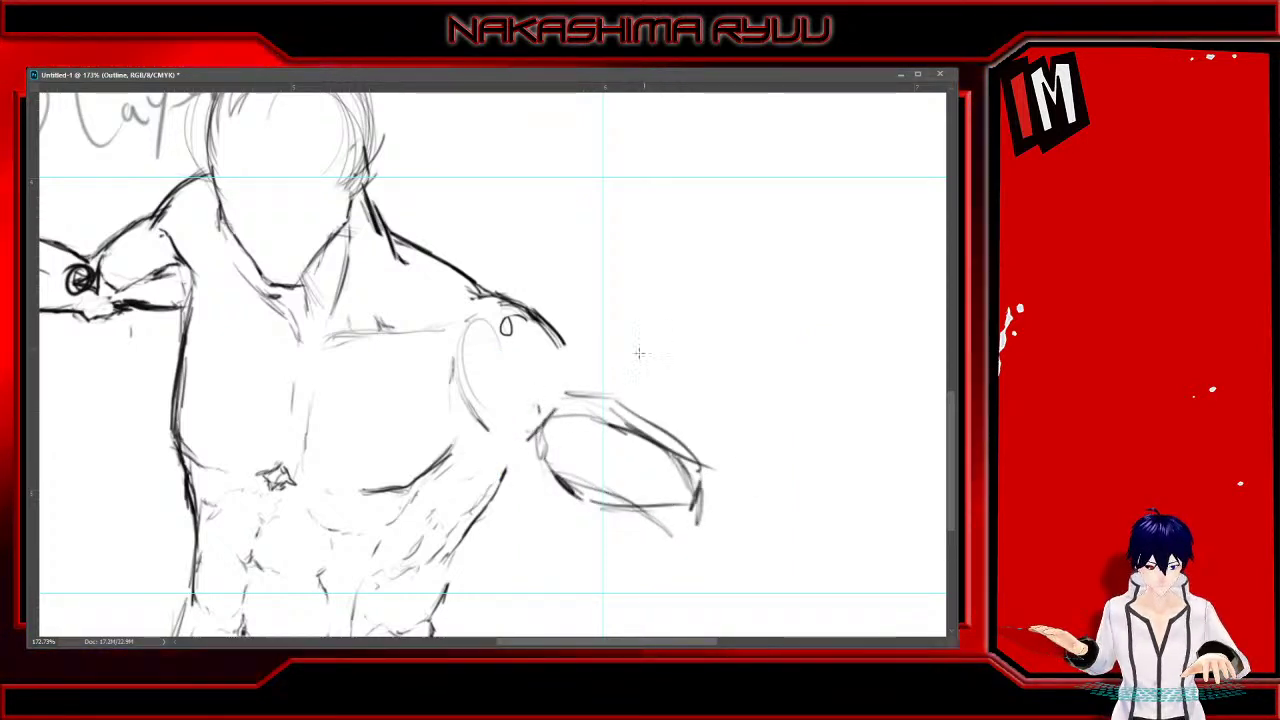
Connect the hand shape to the torso with upper and lower forearm lines, and add knuckle bumps along its upper edge
drag(540, 410, 458, 442)
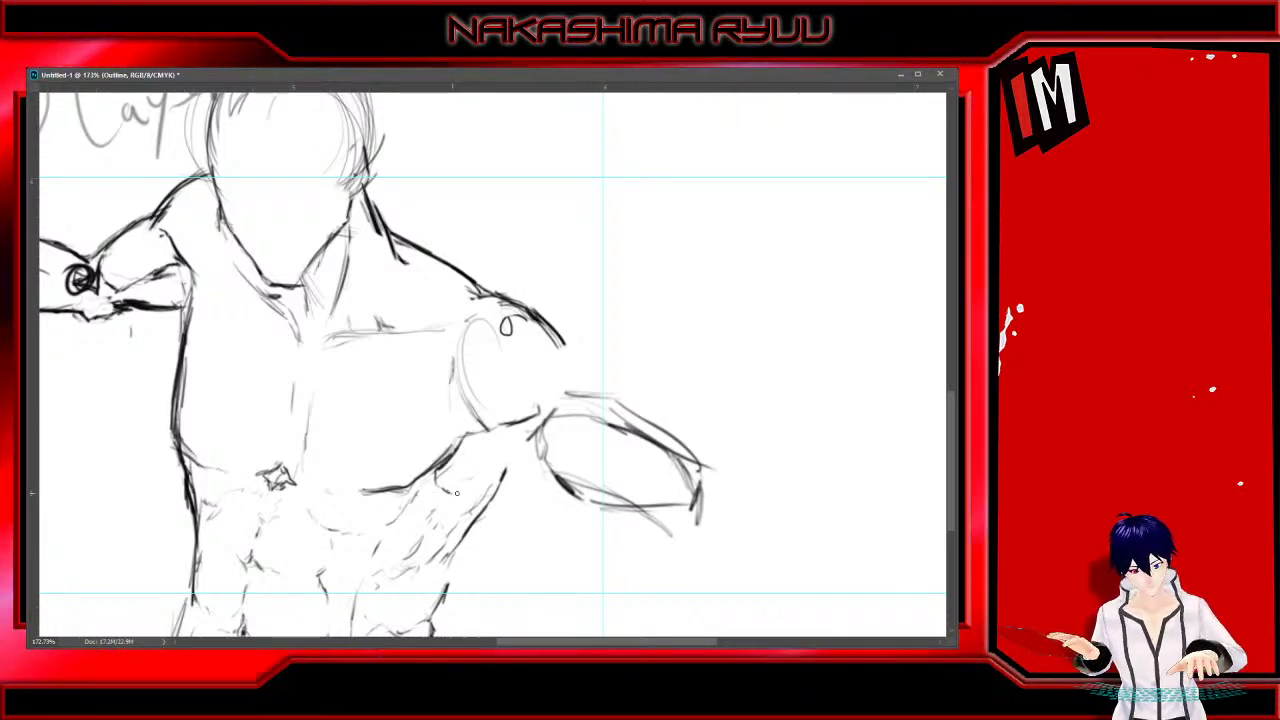
mouse_move(489, 481)
mouse_down()
mouse_move(491, 466)
mouse_move(548, 466)
mouse_up()
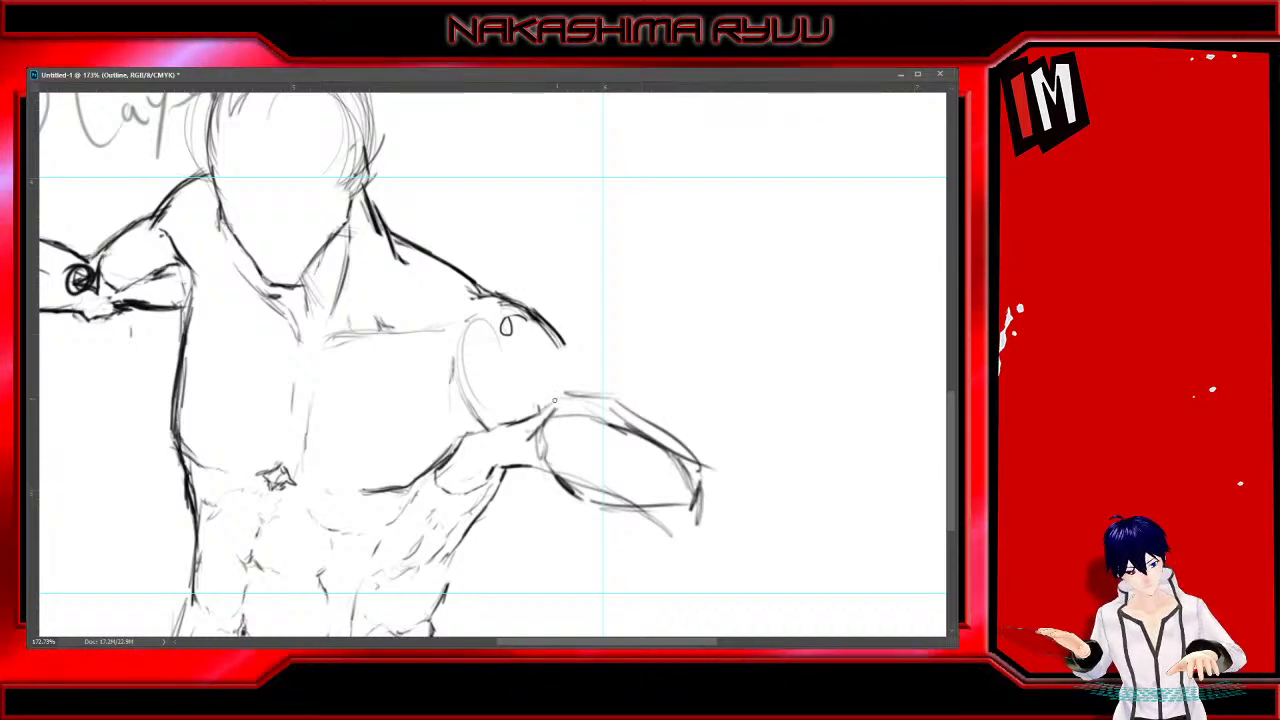
drag(555, 401, 577, 387)
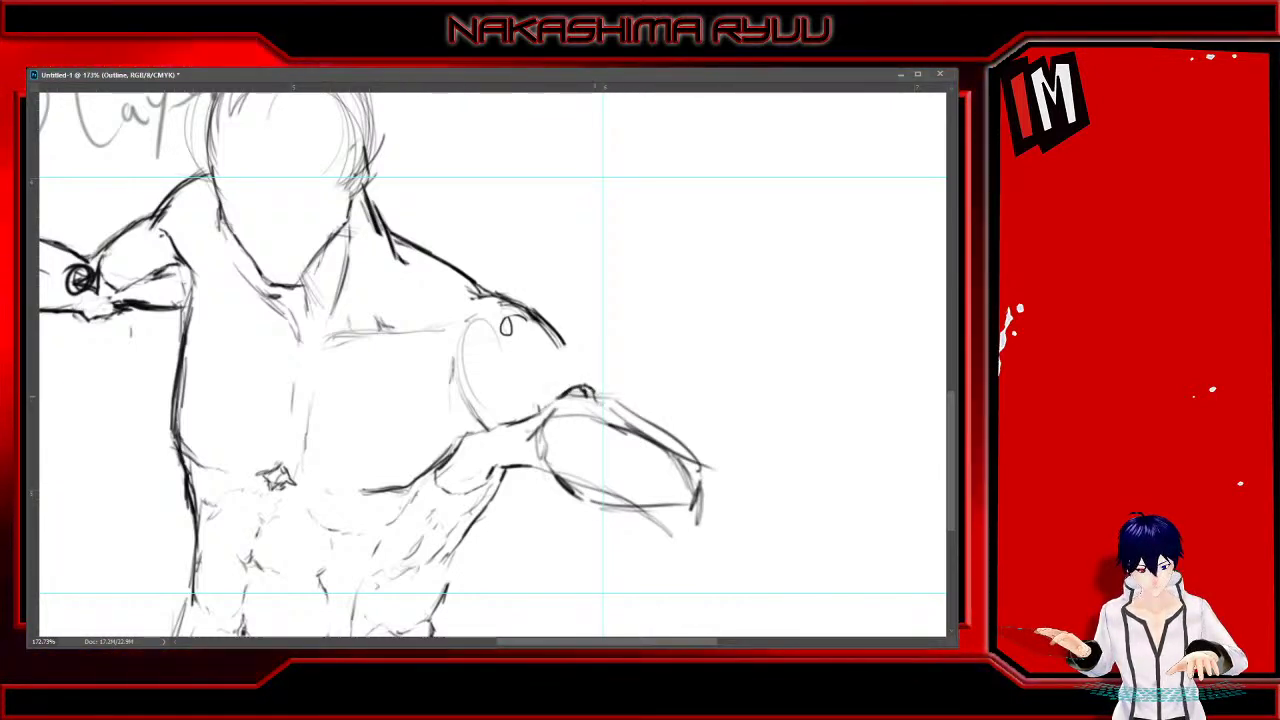
mouse_move(604, 407)
mouse_down()
mouse_move(623, 404)
mouse_move(678, 444)
mouse_move(679, 461)
mouse_up()
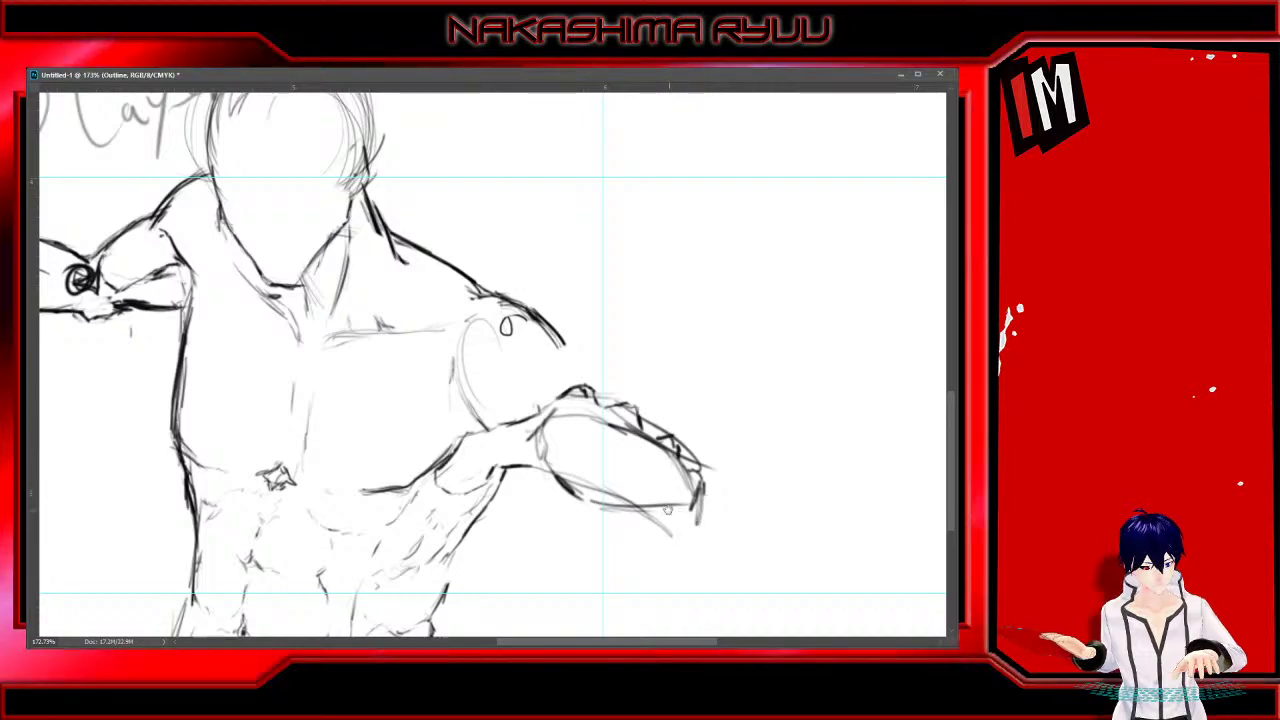
Sketch the first curled finger across the inner part of the palm, with a rounded tip below the hand's lower edge
drag(668, 508, 696, 350)
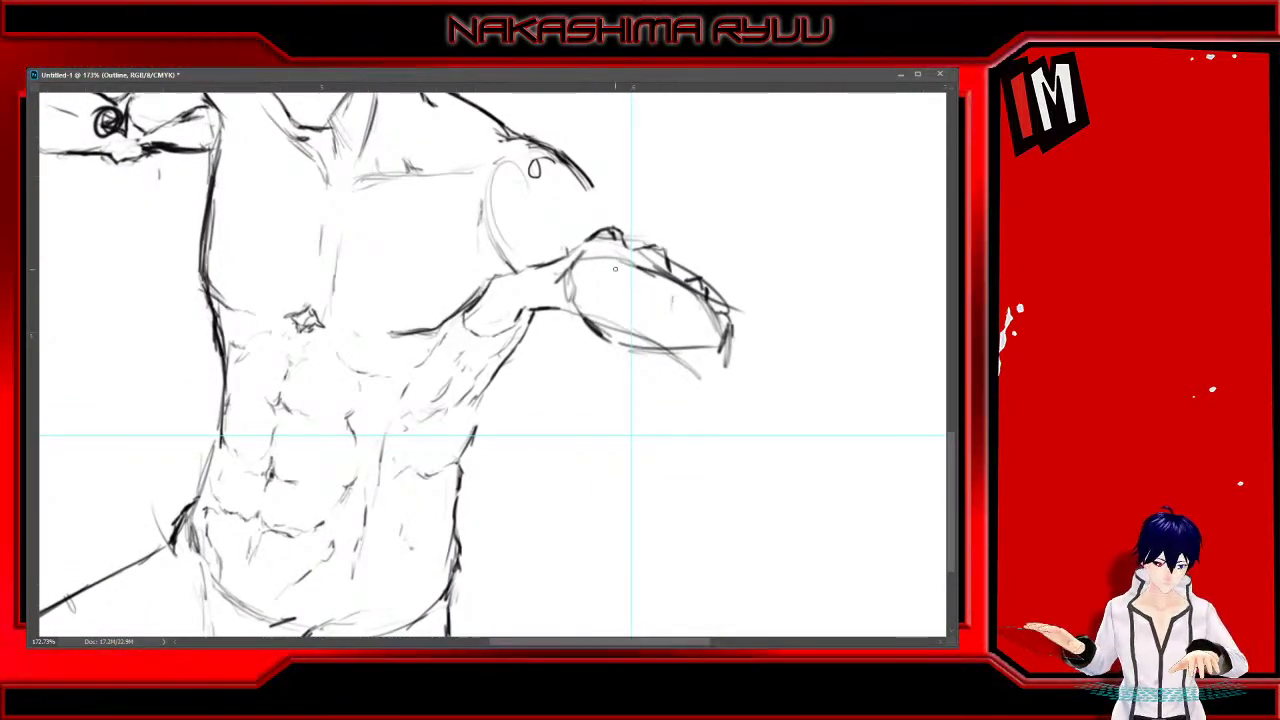
mouse_move(644, 117)
mouse_down()
mouse_move(658, 320)
mouse_move(676, 362)
mouse_up()
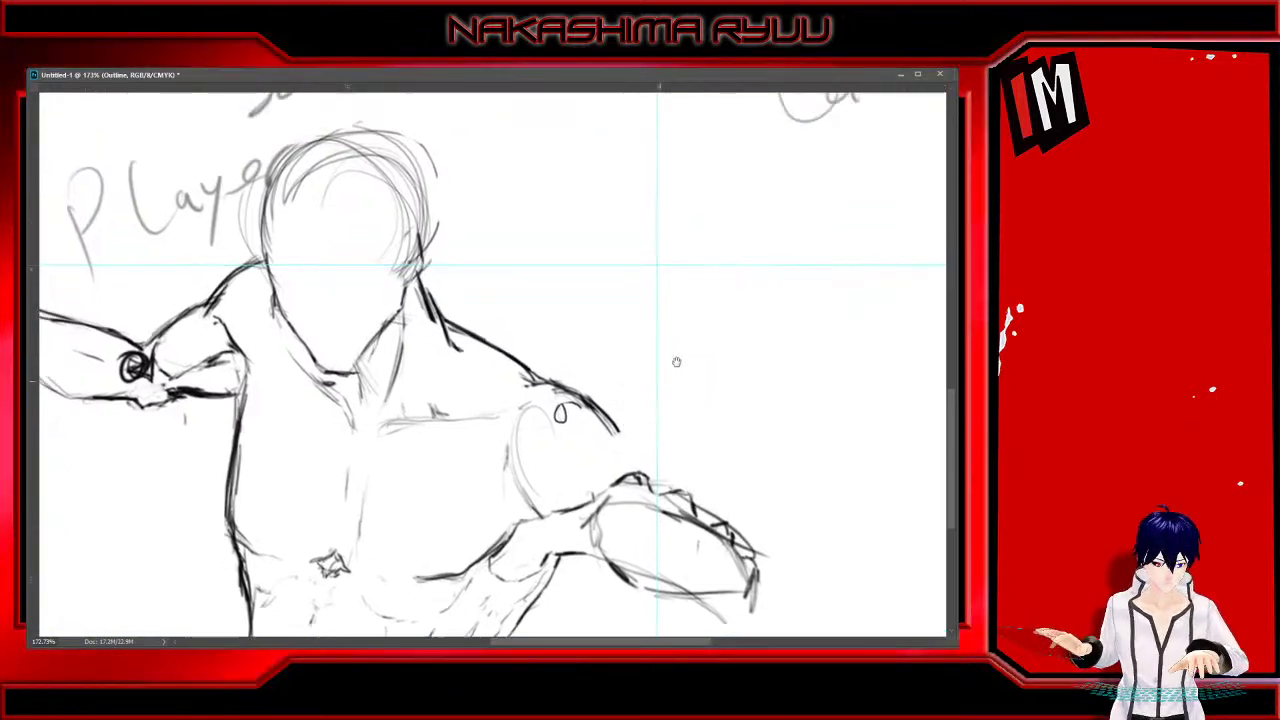
drag(654, 462, 677, 315)
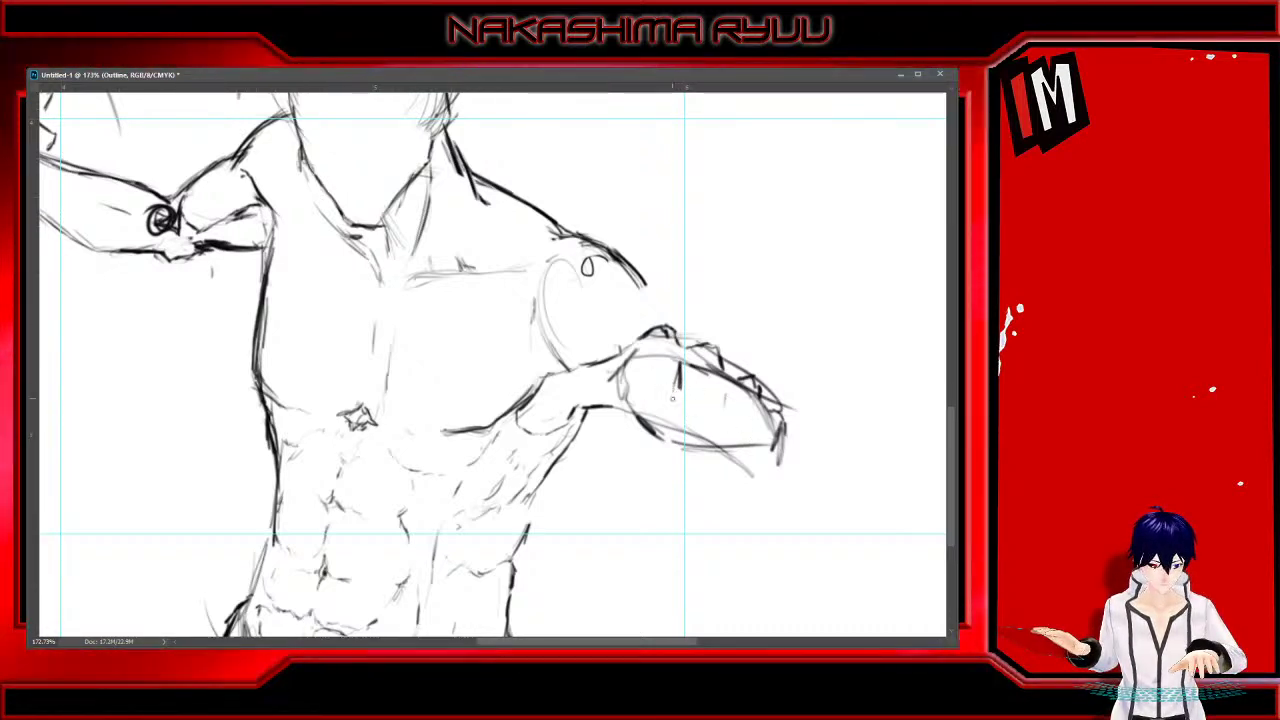
mouse_move(679, 402)
mouse_down()
mouse_move(679, 449)
mouse_move(637, 453)
mouse_up()
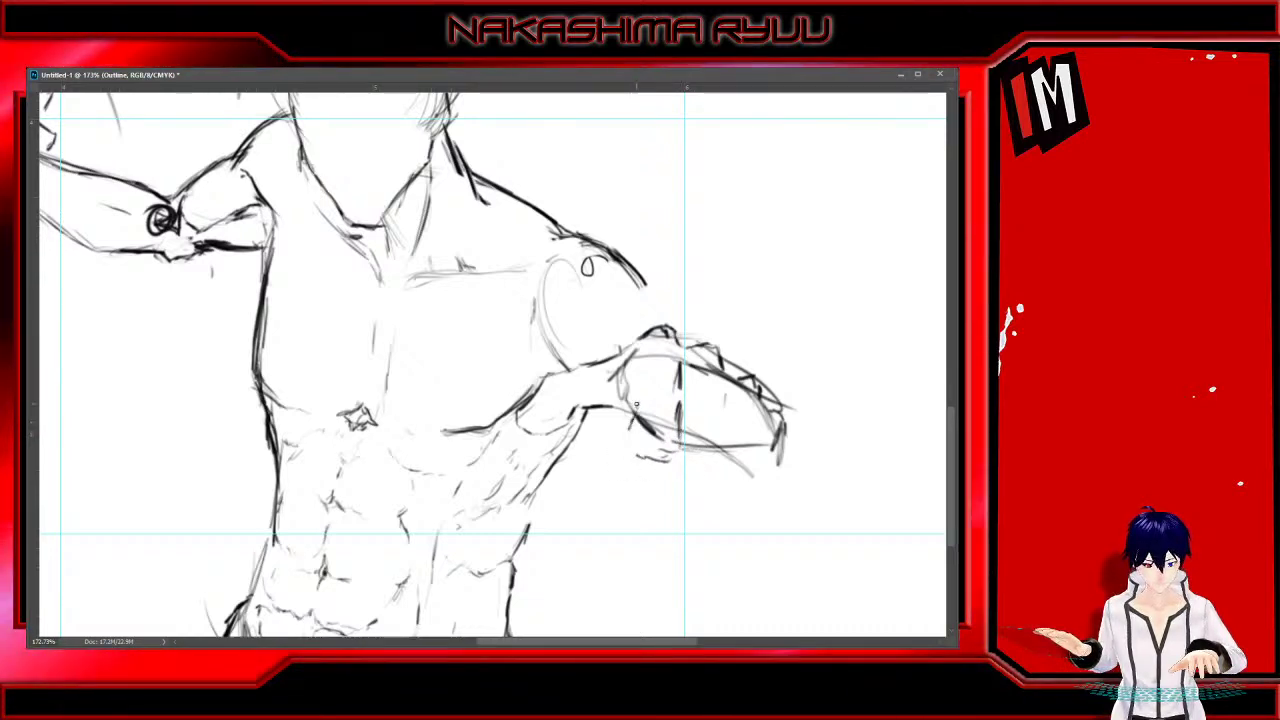
mouse_move(638, 398)
mouse_down()
mouse_move(636, 453)
mouse_move(664, 461)
mouse_up()
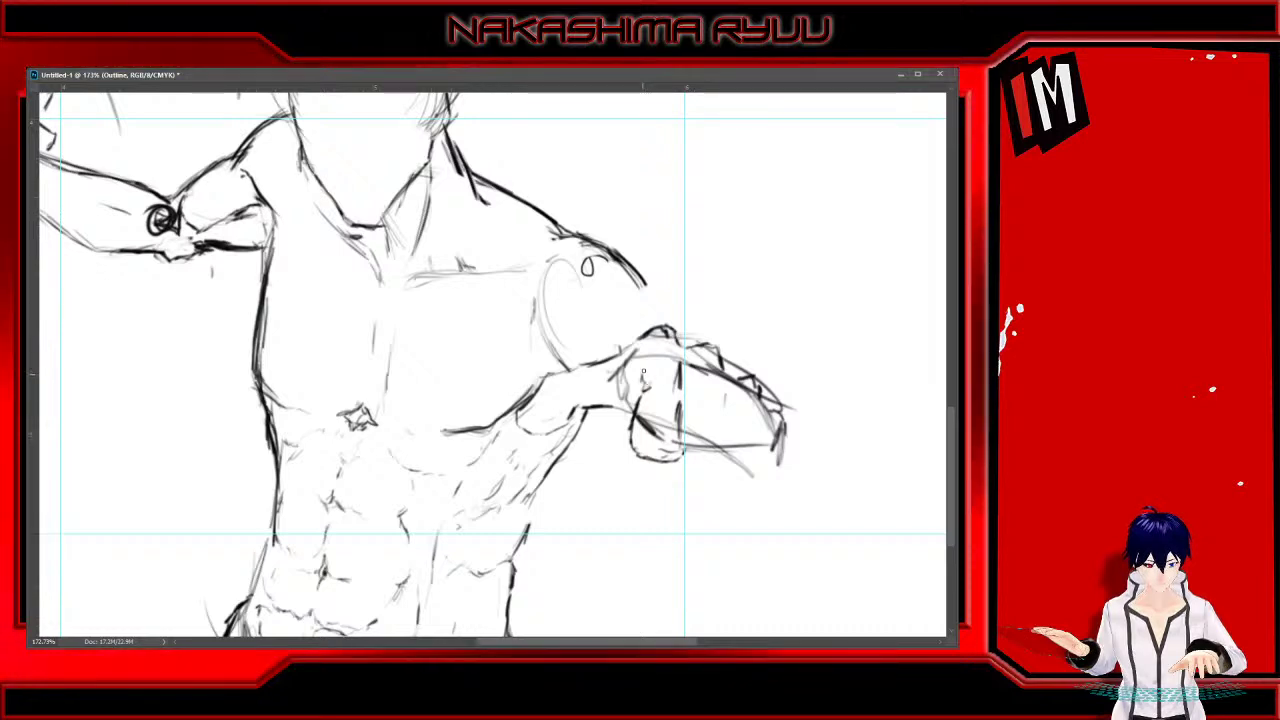
mouse_move(643, 372)
mouse_down()
mouse_move(636, 356)
mouse_move(638, 398)
mouse_up()
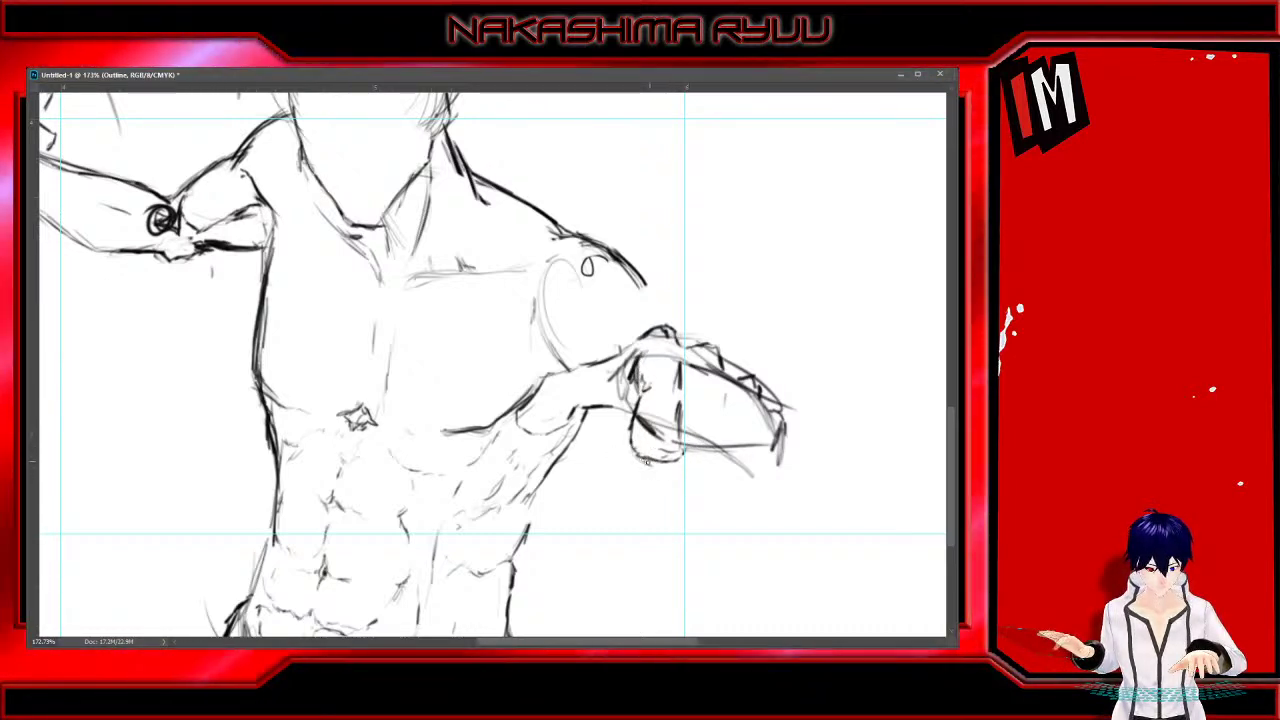
mouse_move(646, 461)
mouse_down()
mouse_move(636, 452)
mouse_move(666, 468)
mouse_move(676, 458)
mouse_move(684, 418)
mouse_up()
Sketch a second finger beside the first, undoing and redrawing its bent tip below the hand's lower edge
drag(679, 480, 690, 399)
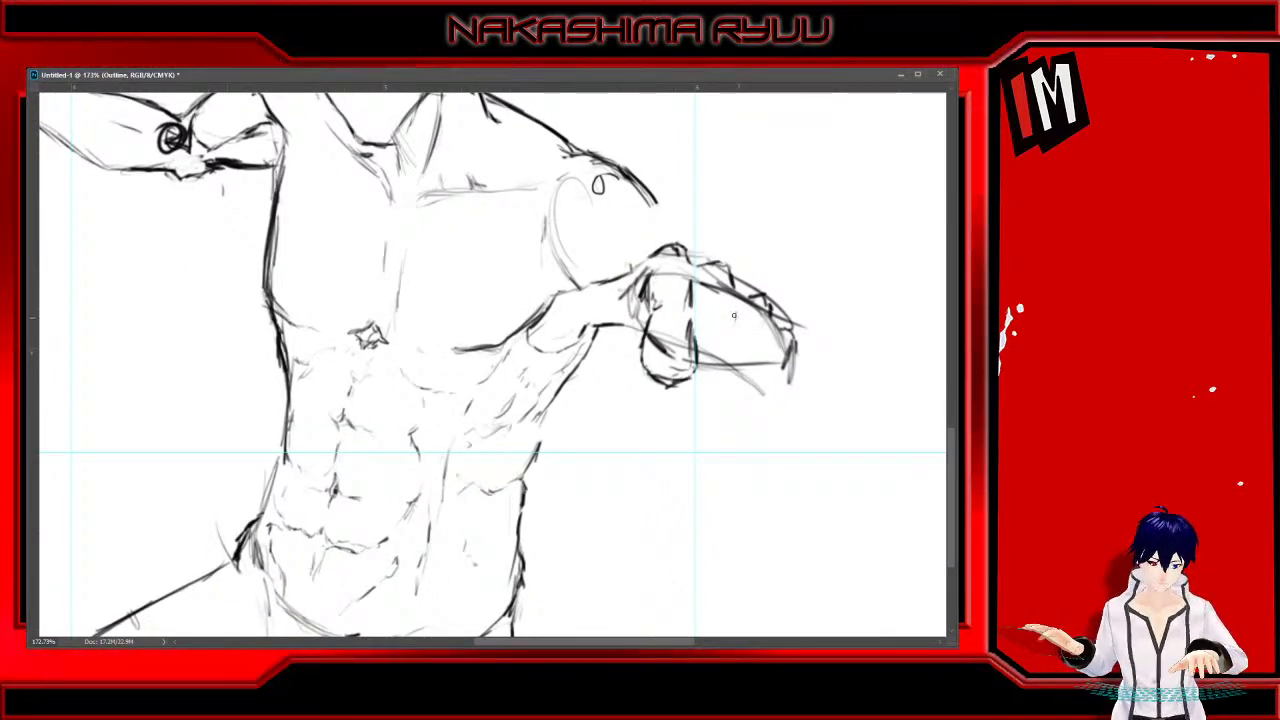
drag(733, 312, 692, 408)
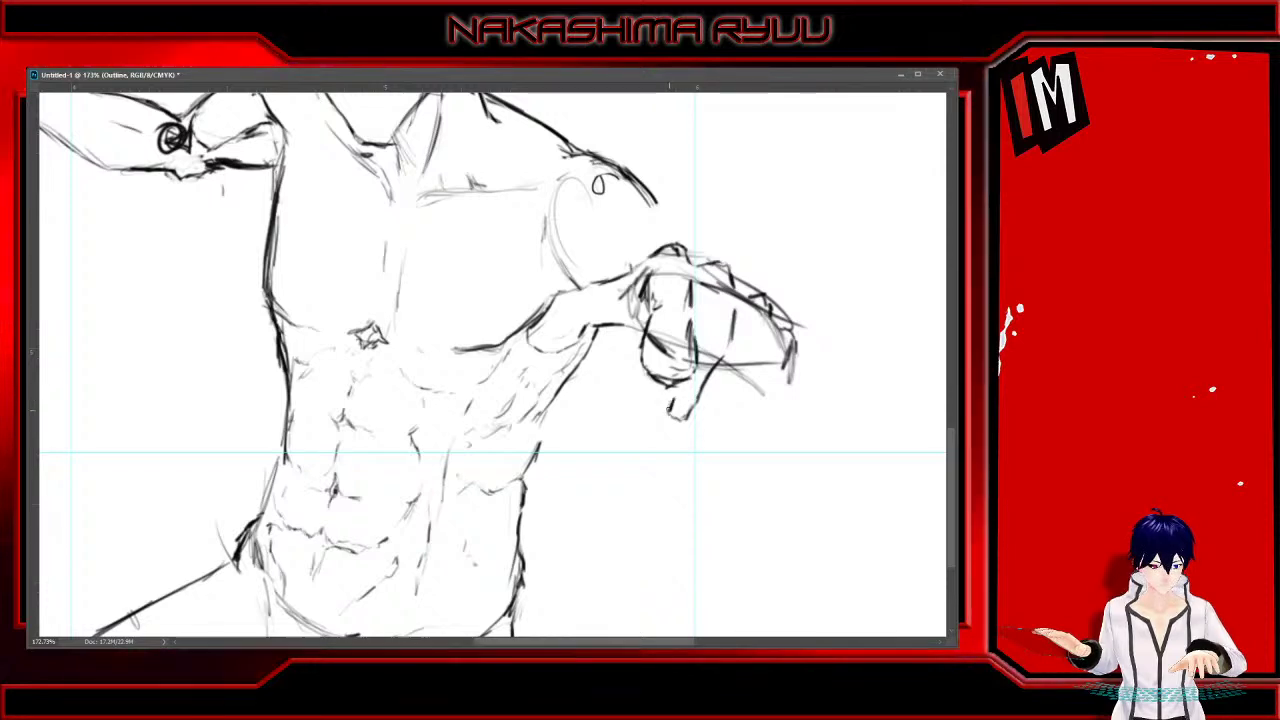
drag(670, 390, 670, 414)
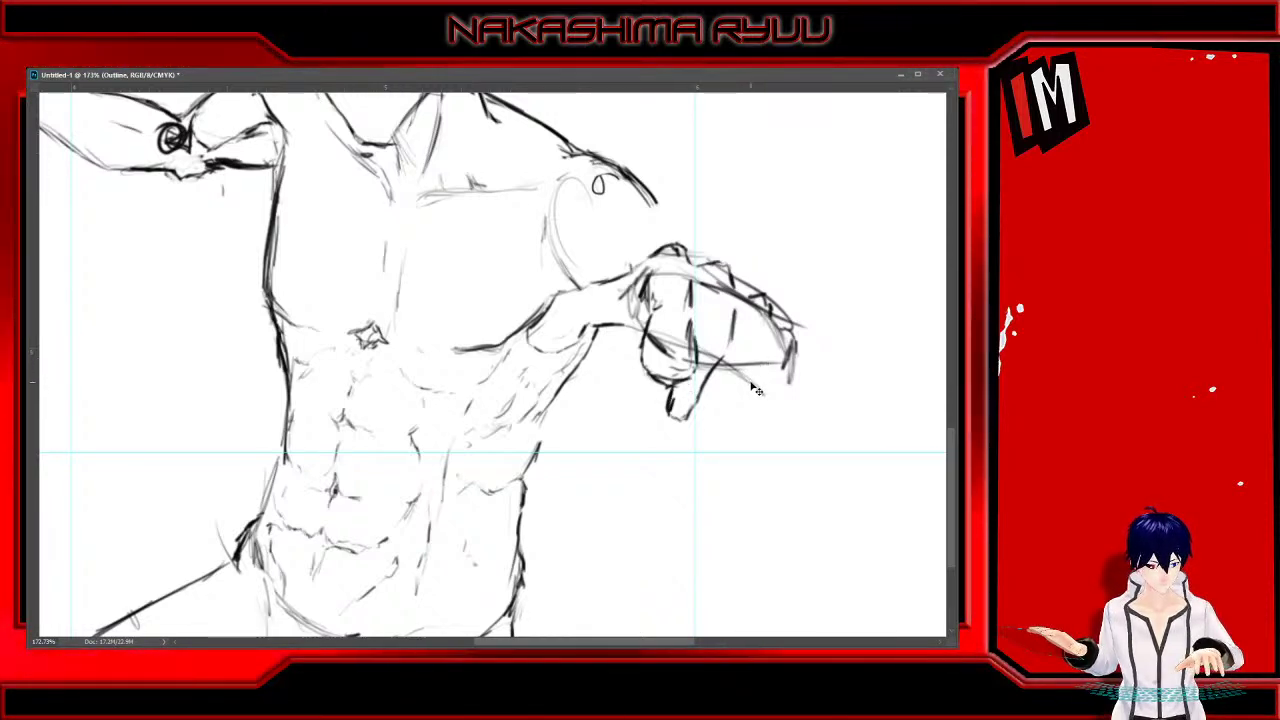
key(ctrl+z)
key(ctrl+z)
key(ctrl+z)
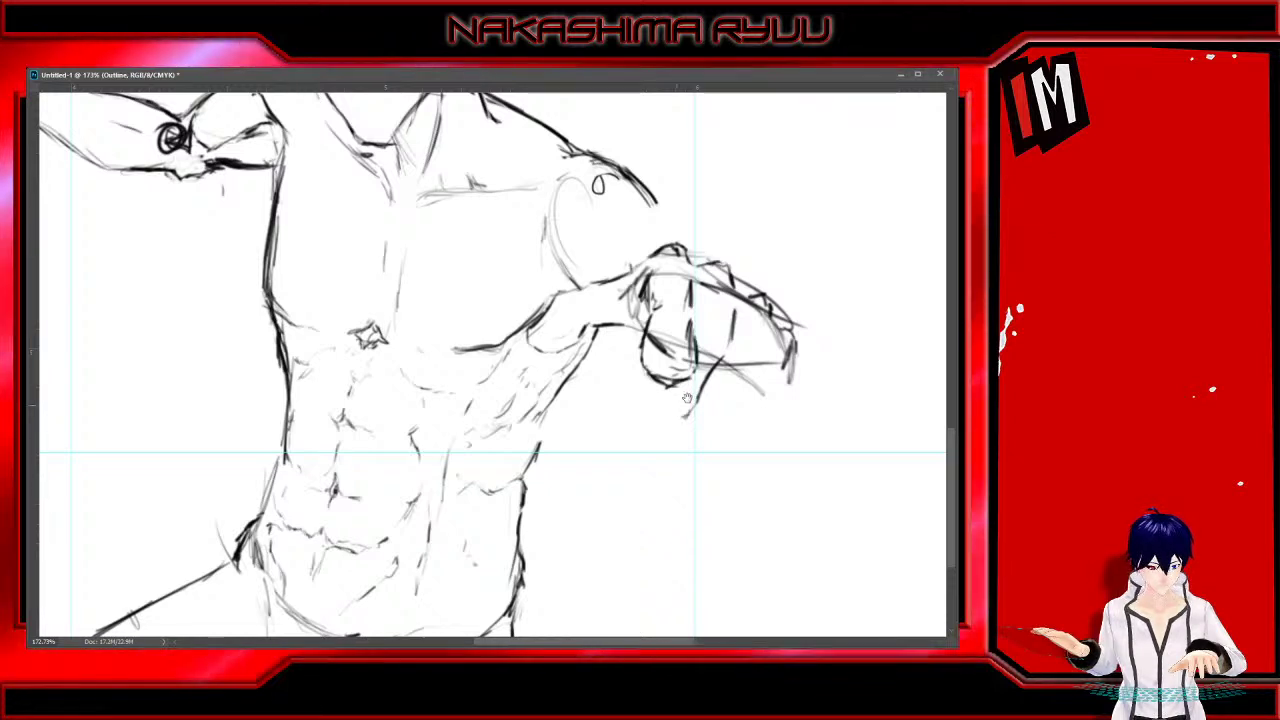
drag(700, 391, 685, 415)
key(ctrl+z)
key(ctrl+z)
key(ctrl+z)
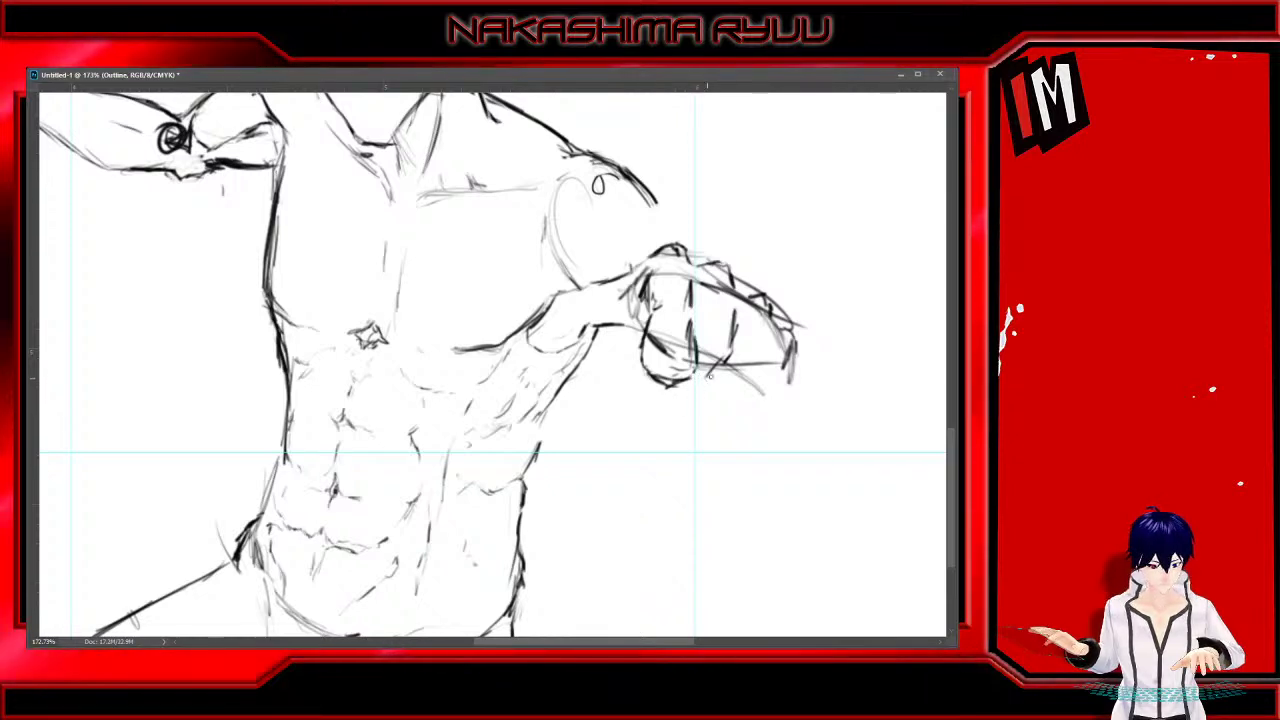
drag(712, 376, 688, 402)
mouse_move(728, 356)
mouse_down()
mouse_move(686, 404)
mouse_move(661, 390)
mouse_up()
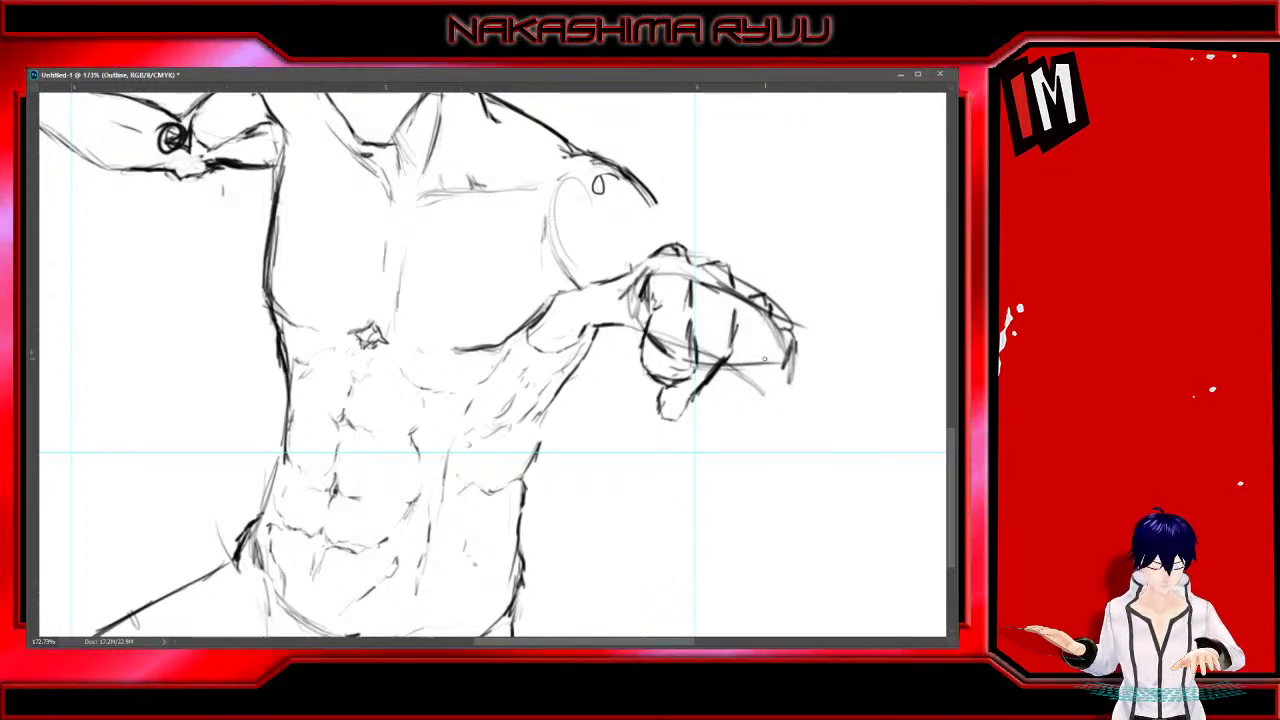
Erase the second finger and the hand's lower edge, including a longer replacement line tried for that finger
drag(765, 359, 668, 473)
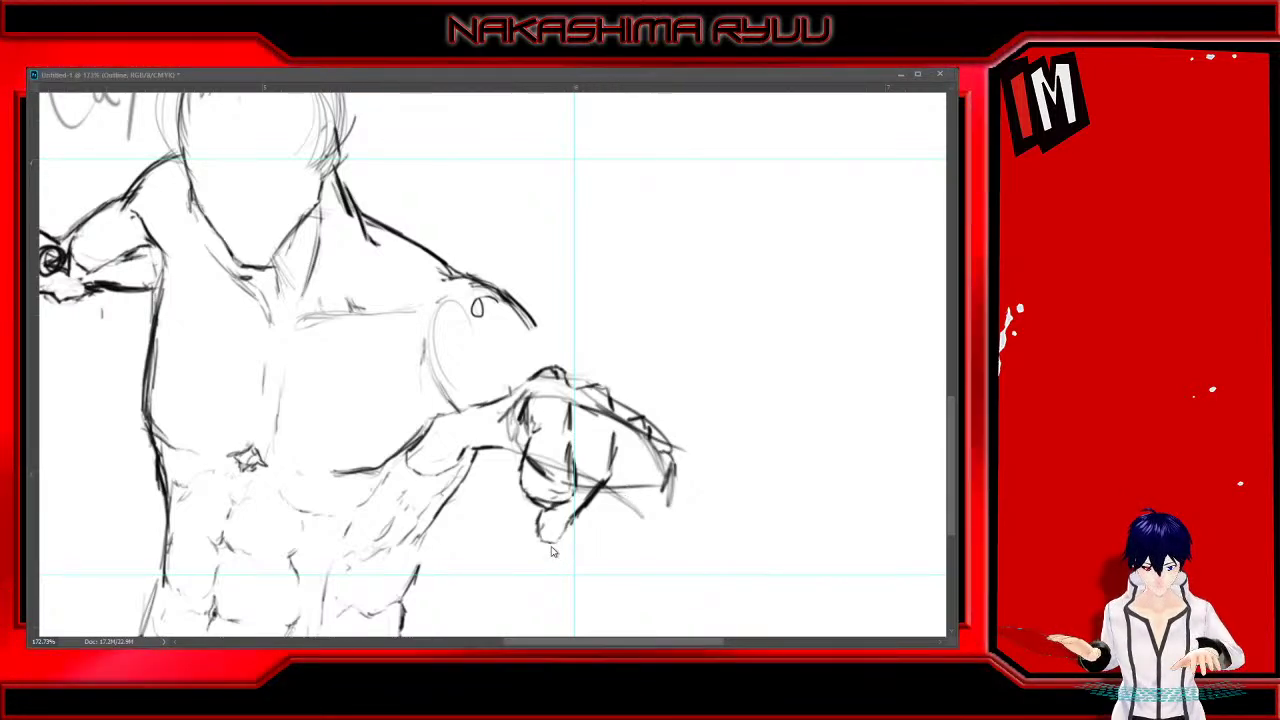
mouse_move(551, 551)
mouse_down()
mouse_move(588, 532)
mouse_move(609, 498)
mouse_move(599, 508)
mouse_move(612, 524)
mouse_move(626, 479)
mouse_move(616, 438)
mouse_move(622, 498)
mouse_move(596, 572)
mouse_up()
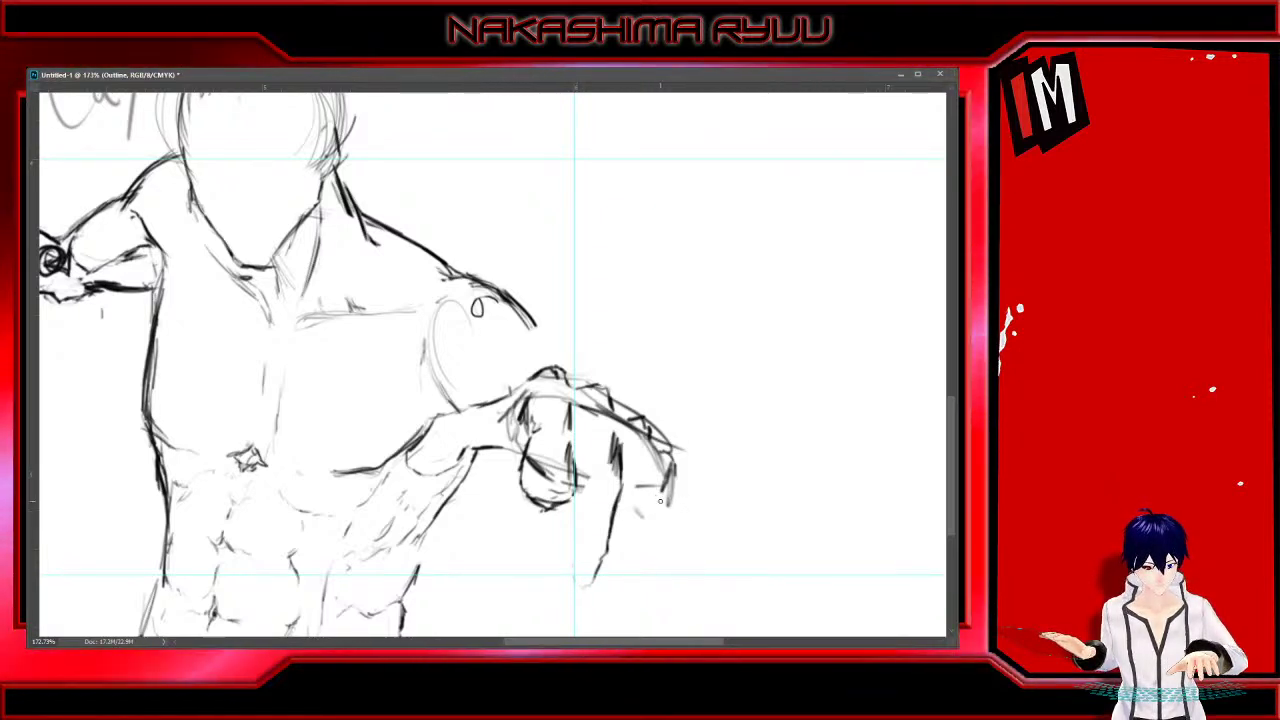
key(e)
drag(600, 580, 610, 440)
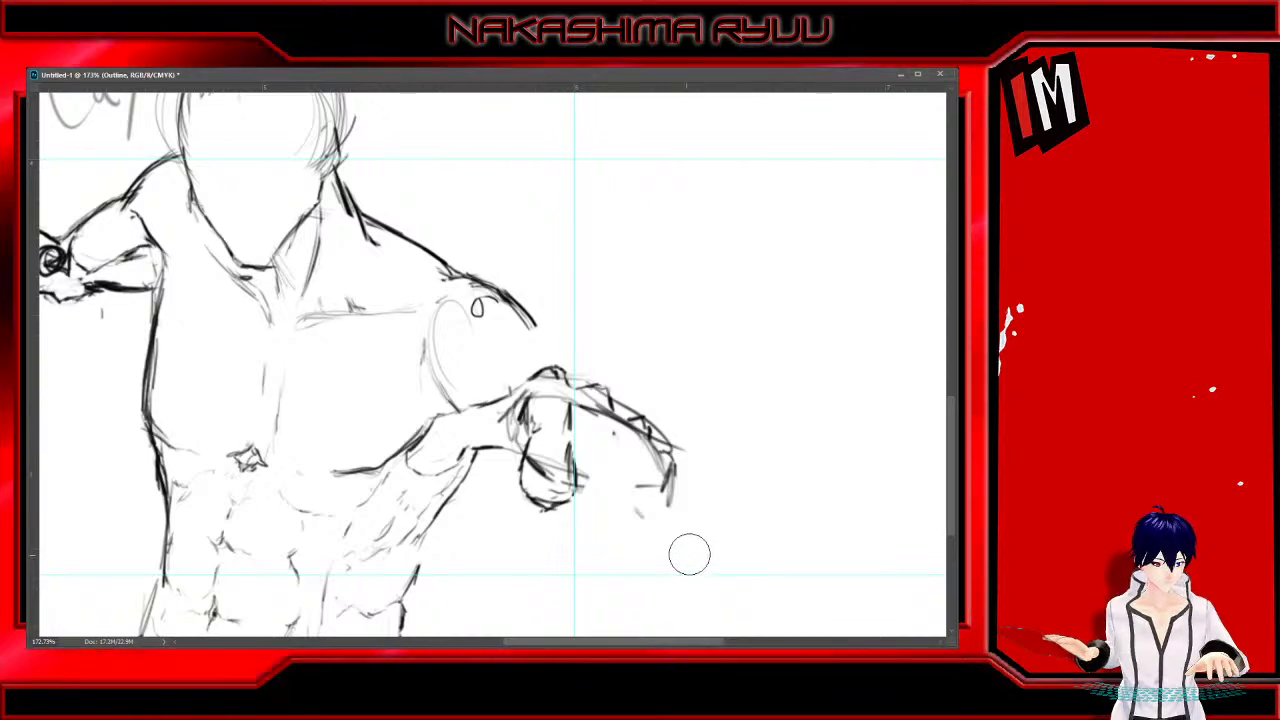
Draw the outer finger hanging down from the last knuckle, with a rounded tip and an inner contour
key(b)
mouse_move(690, 490)
mouse_down()
mouse_move(710, 546)
mouse_move(728, 392)
mouse_move(720, 487)
mouse_up()
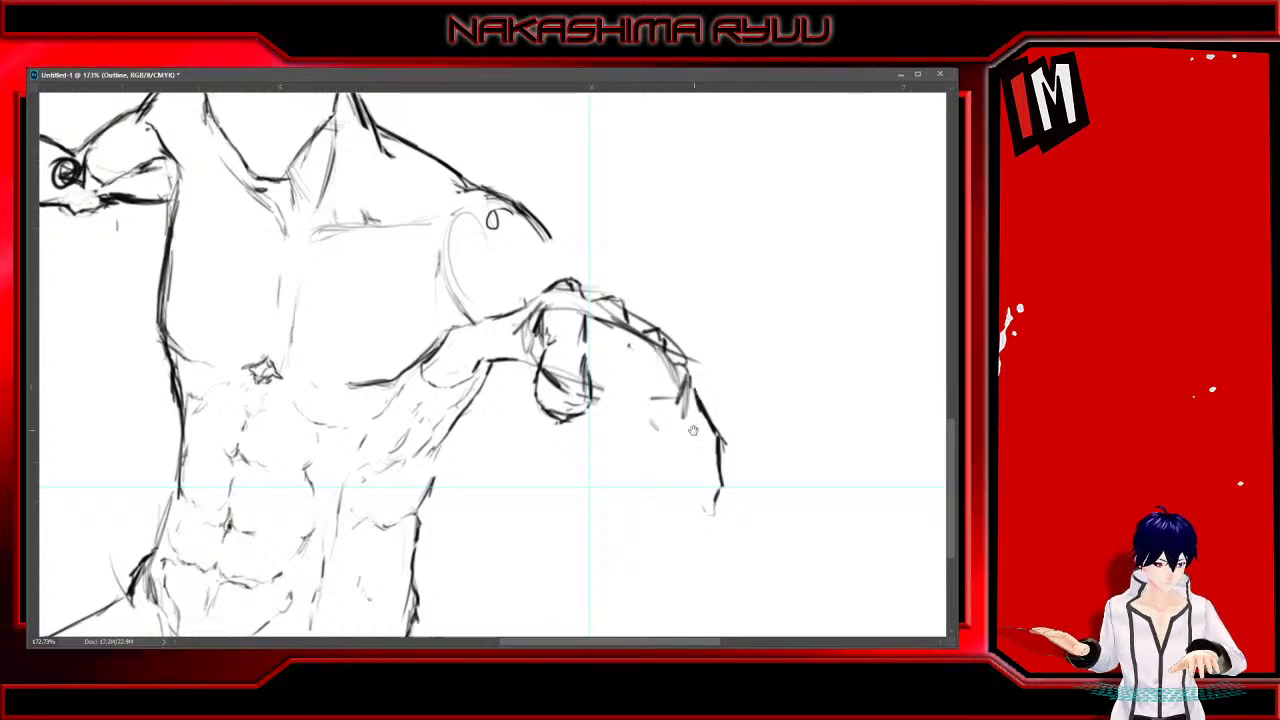
drag(686, 450, 710, 384)
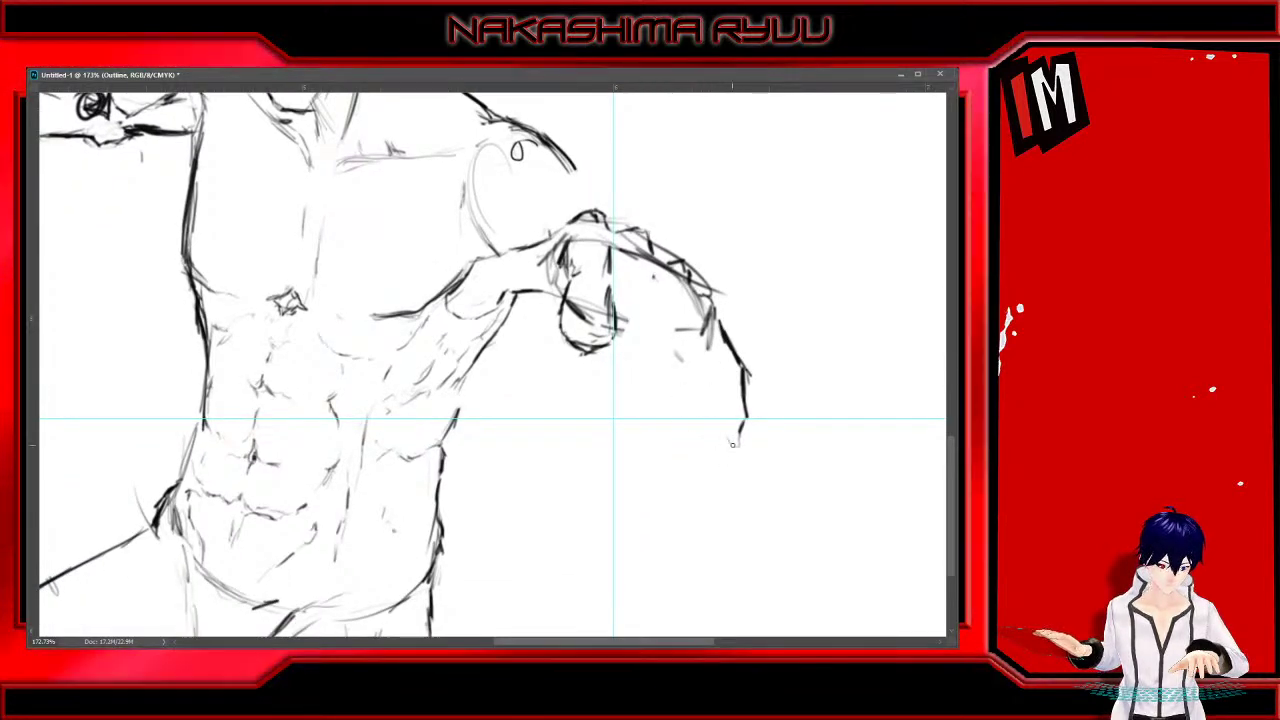
mouse_move(742, 434)
mouse_down()
mouse_move(733, 458)
mouse_move(716, 450)
mouse_move(710, 369)
mouse_up()
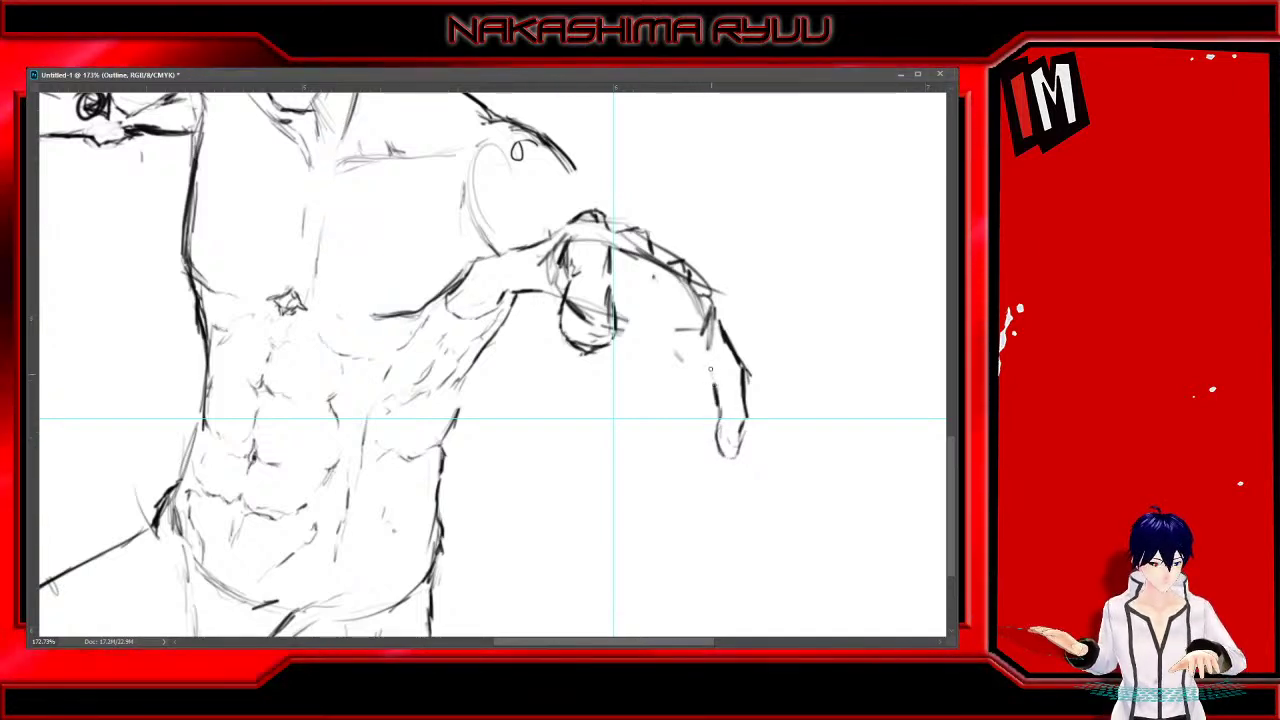
Try a bent finger just inside the outer one, and erase all the inner fingers so only the outer finger stays
mouse_move(703, 321)
mouse_down()
mouse_move(697, 303)
mouse_move(702, 377)
mouse_move(680, 422)
mouse_move(644, 451)
mouse_up()
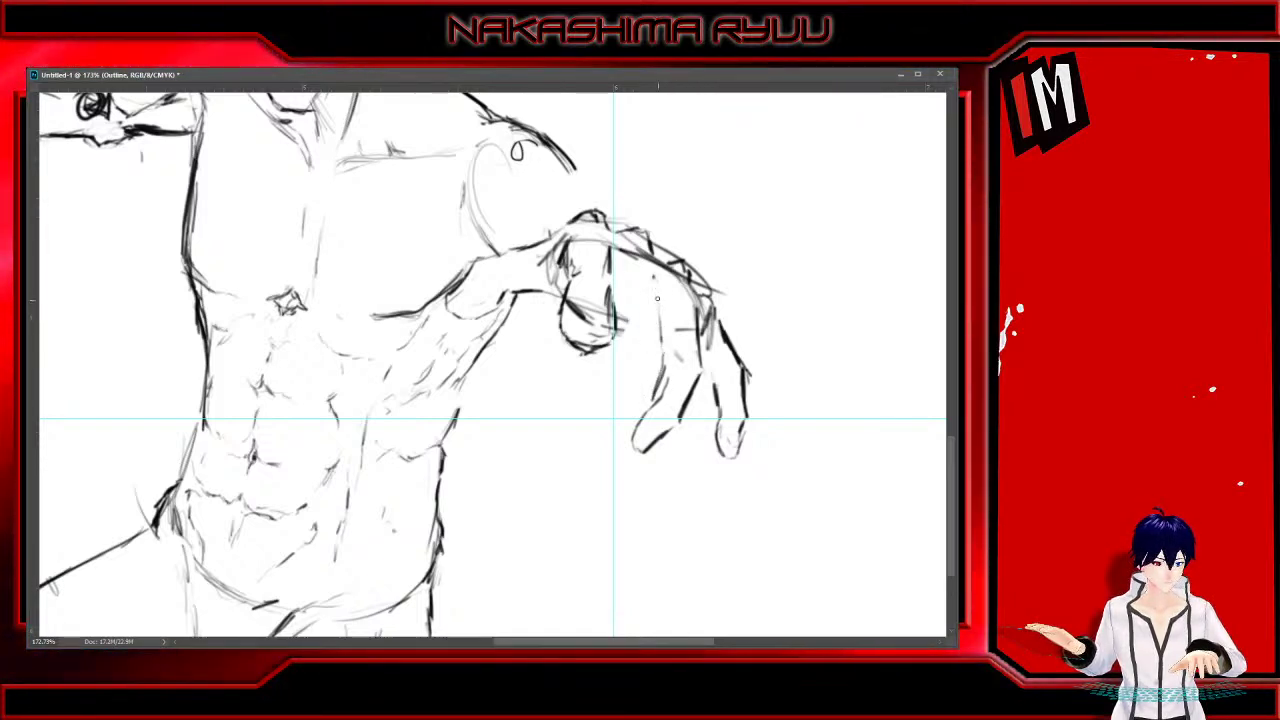
mouse_move(659, 282)
mouse_down()
mouse_move(665, 389)
mouse_move(655, 329)
mouse_move(666, 364)
mouse_up()
mouse_move(625, 449)
mouse_down()
mouse_move(524, 289)
mouse_move(569, 563)
mouse_move(669, 620)
mouse_move(577, 515)
mouse_up()
mouse_move(668, 425)
mouse_down()
mouse_move(623, 442)
mouse_move(654, 414)
mouse_move(635, 398)
mouse_move(618, 436)
mouse_move(661, 468)
mouse_move(641, 423)
mouse_up()
mouse_move(650, 488)
mouse_down()
mouse_move(618, 466)
mouse_move(688, 446)
mouse_move(681, 368)
mouse_move(661, 357)
mouse_move(637, 425)
mouse_up()
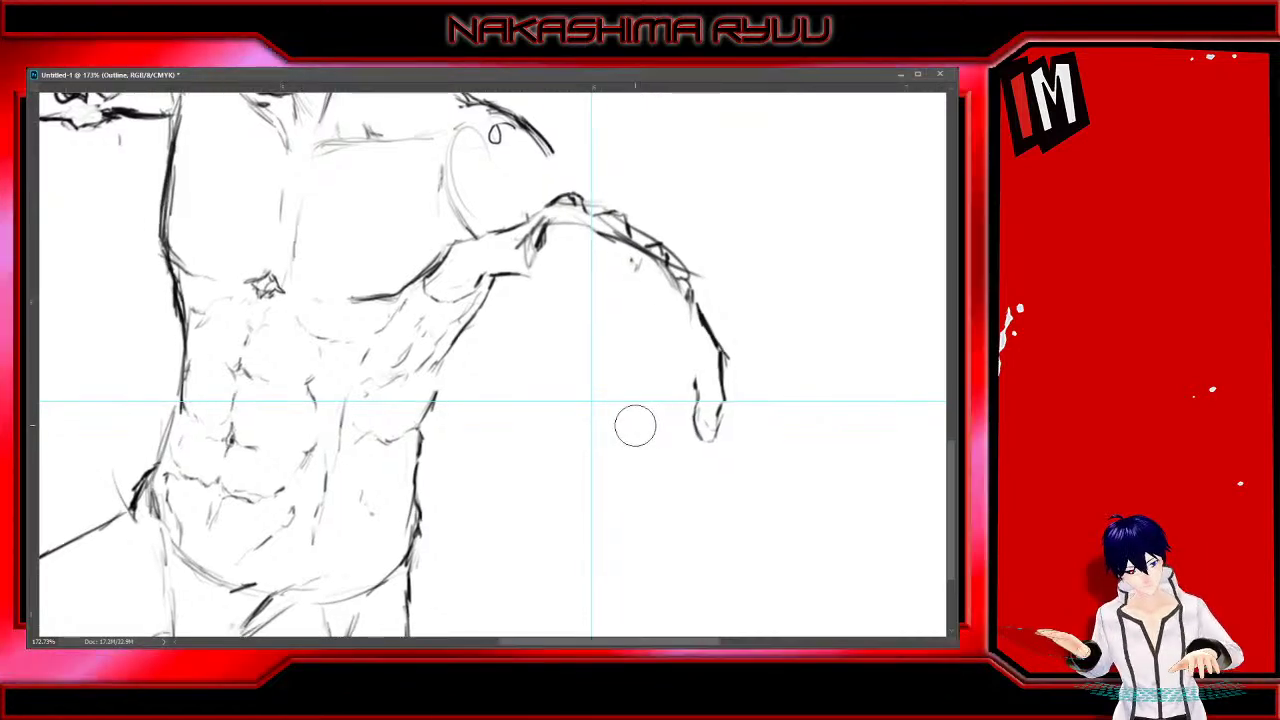
Sketch the outer finger's inner side as a vertical line below the knuckles and a diagonal line toward the fingertip
key(b)
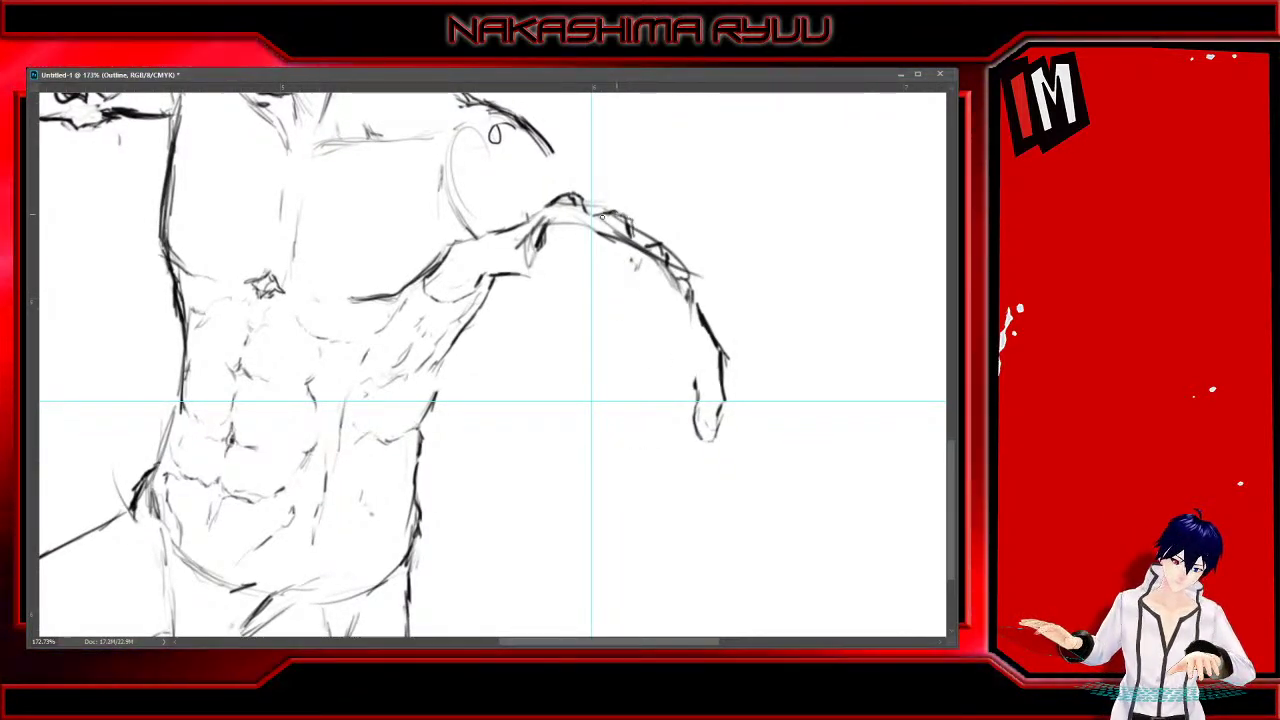
drag(703, 382, 688, 414)
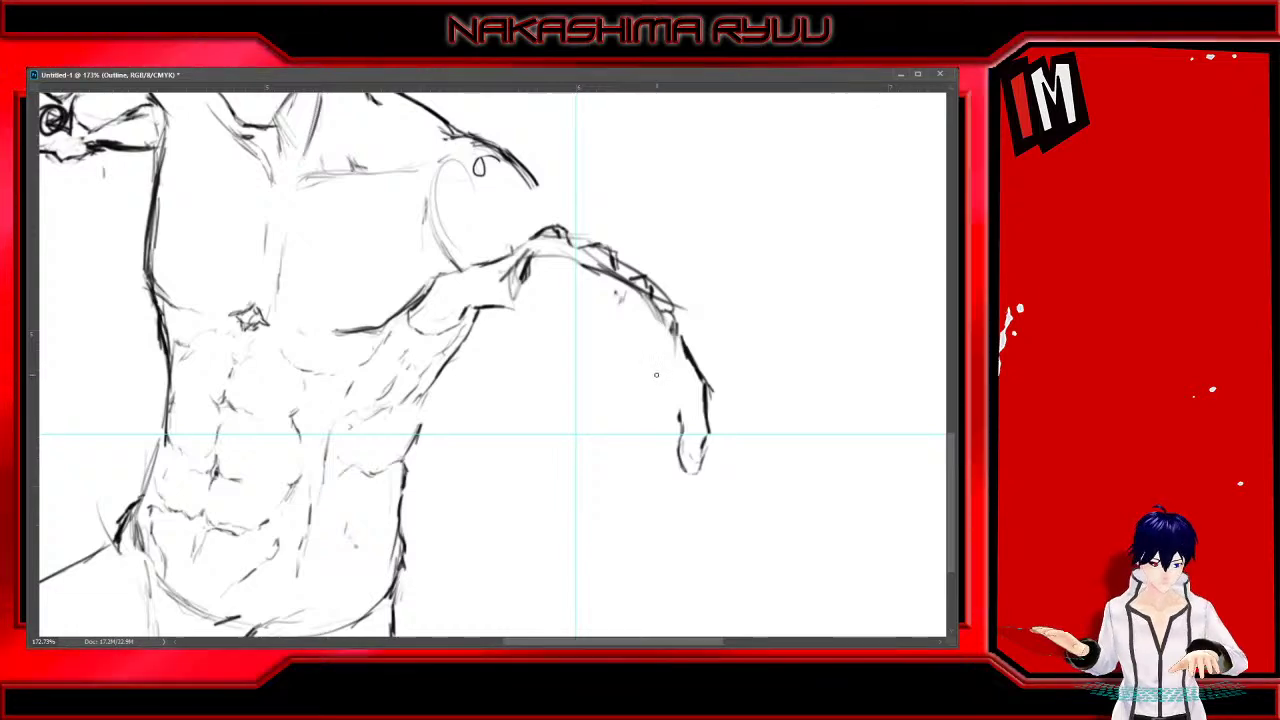
drag(677, 405, 651, 372)
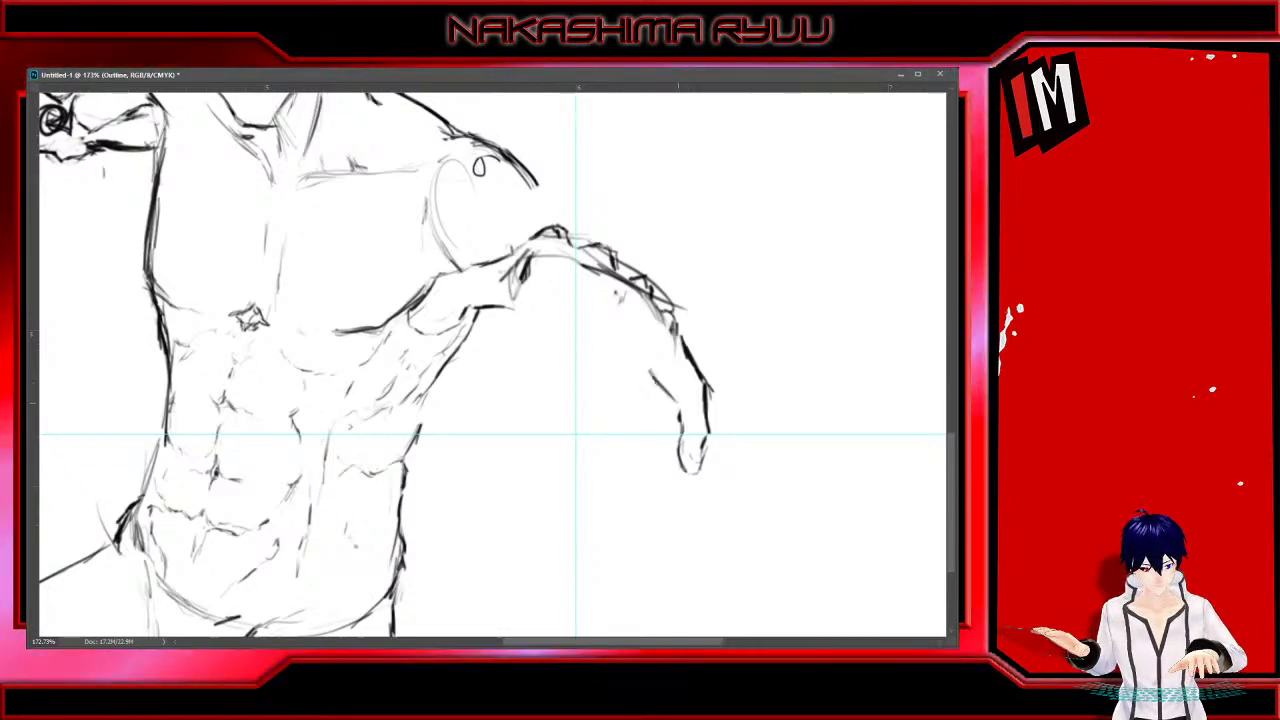
drag(686, 350, 663, 502)
drag(643, 416, 672, 262)
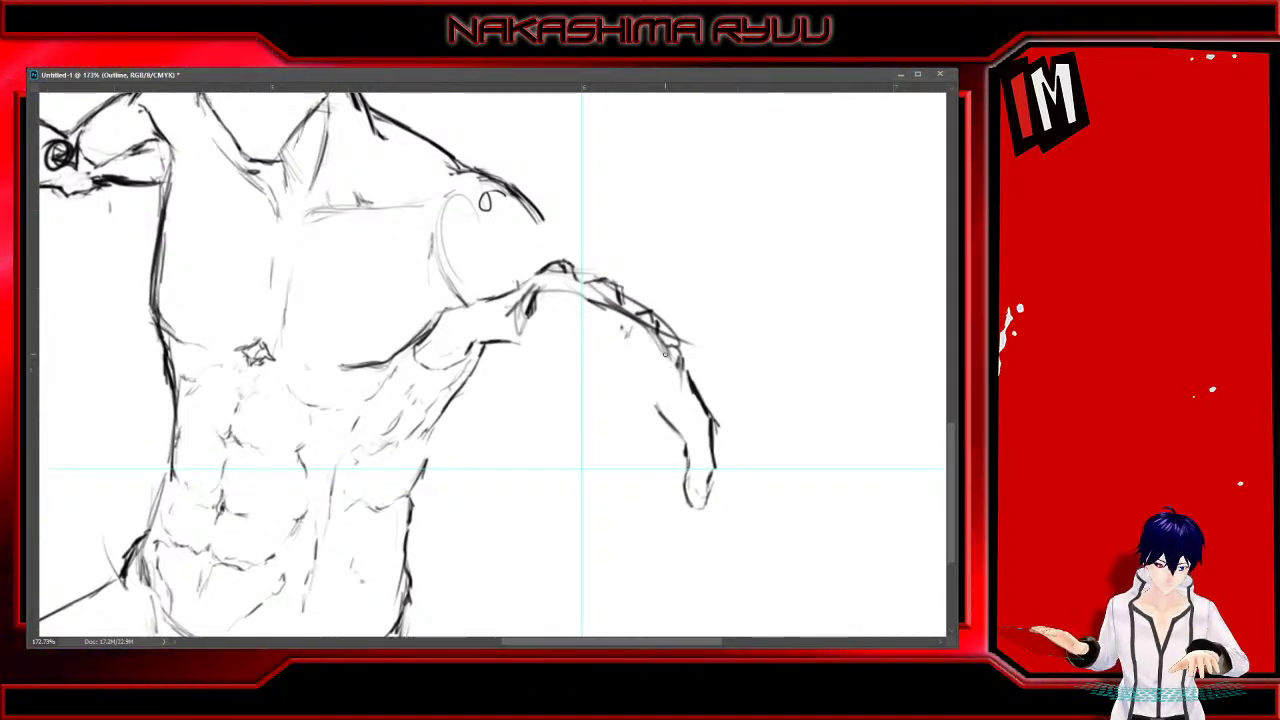
drag(664, 352, 666, 447)
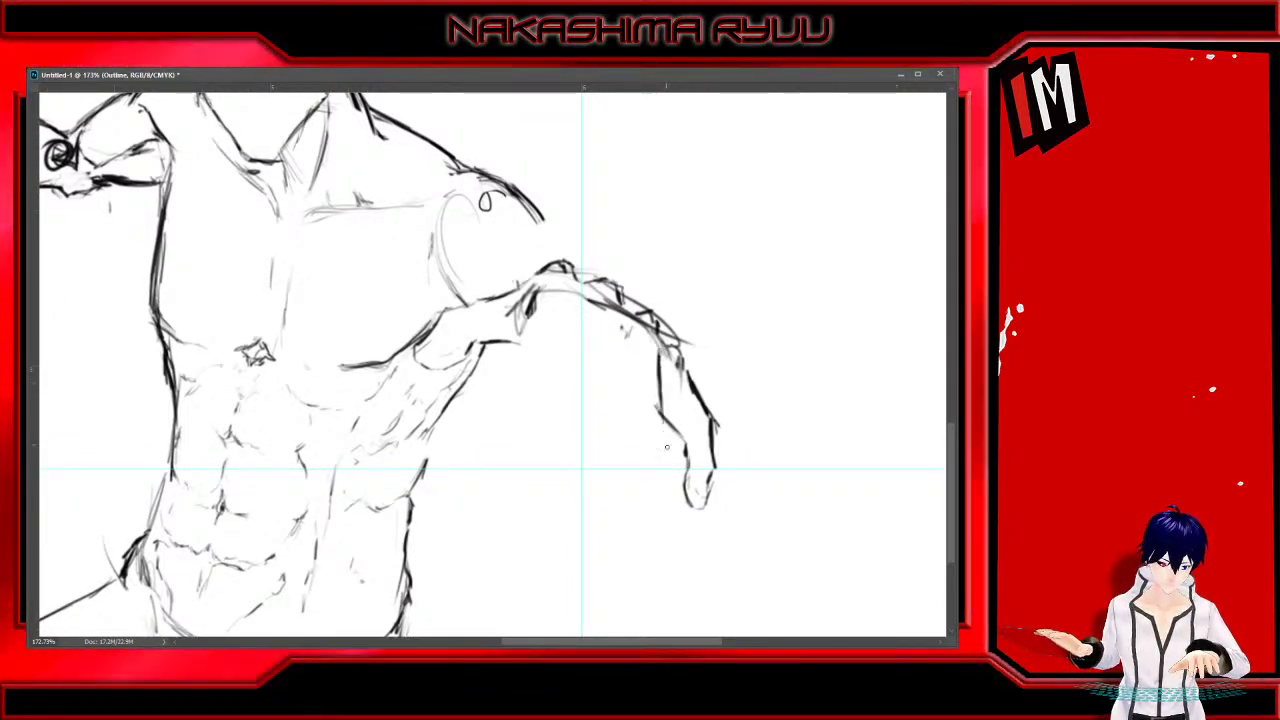
Erase the hanging outer finger, including a longer edge tried for it, and the knuckle lines nearest the wrist
key(e)
mouse_move(697, 495)
mouse_down()
mouse_move(682, 455)
mouse_move(682, 481)
mouse_move(709, 493)
mouse_move(718, 429)
mouse_move(724, 494)
mouse_up()
key(b)
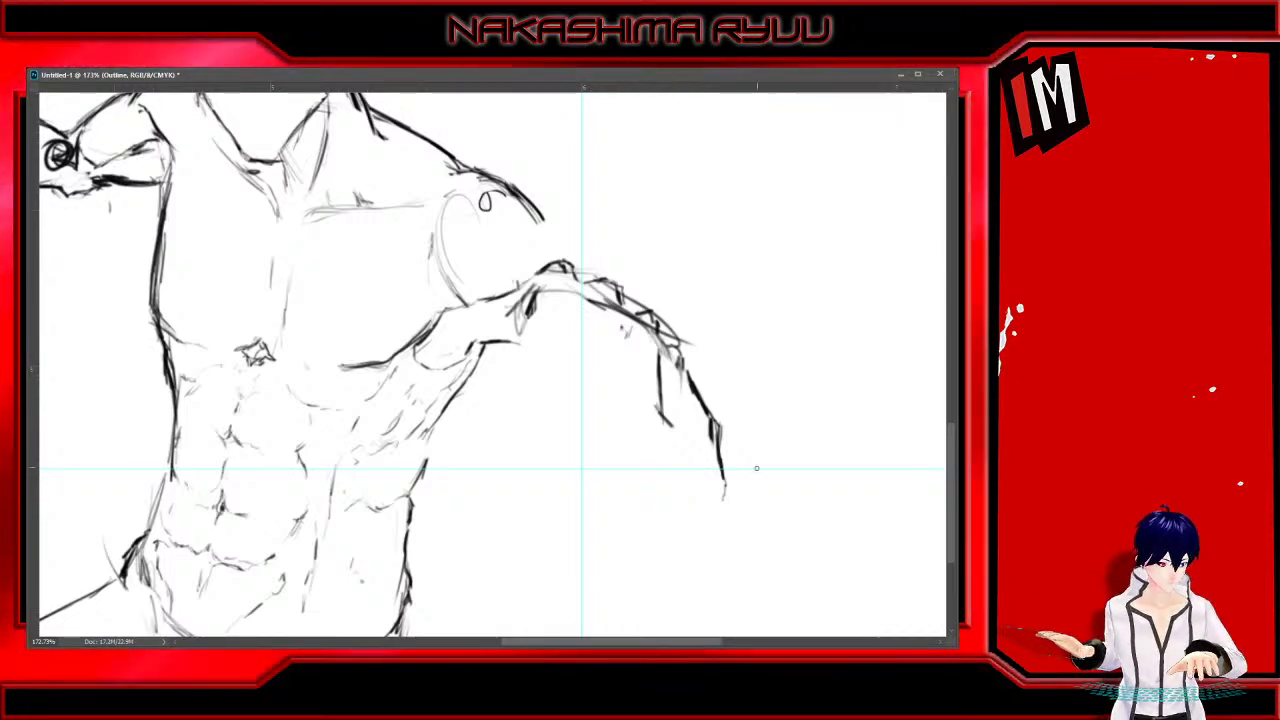
key(e)
mouse_move(711, 497)
mouse_down()
mouse_move(732, 395)
mouse_move(680, 444)
mouse_move(694, 409)
mouse_move(664, 440)
mouse_move(698, 389)
mouse_move(643, 386)
mouse_up()
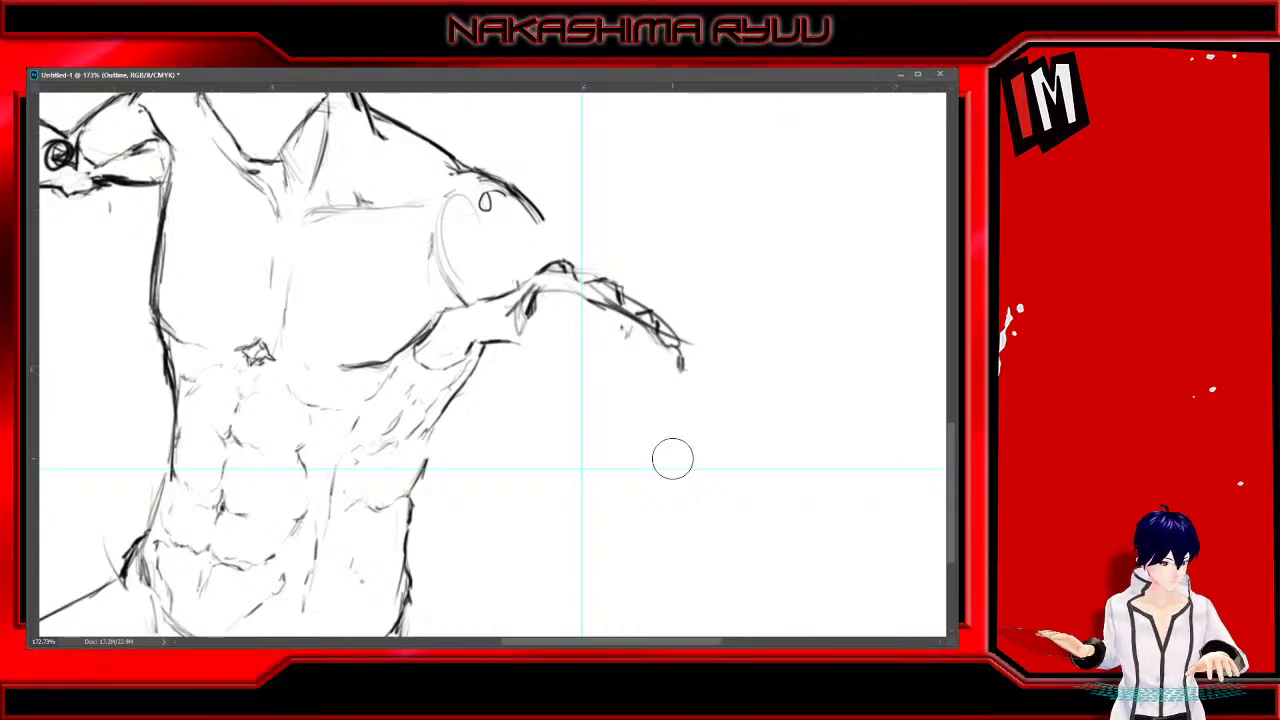
key(b)
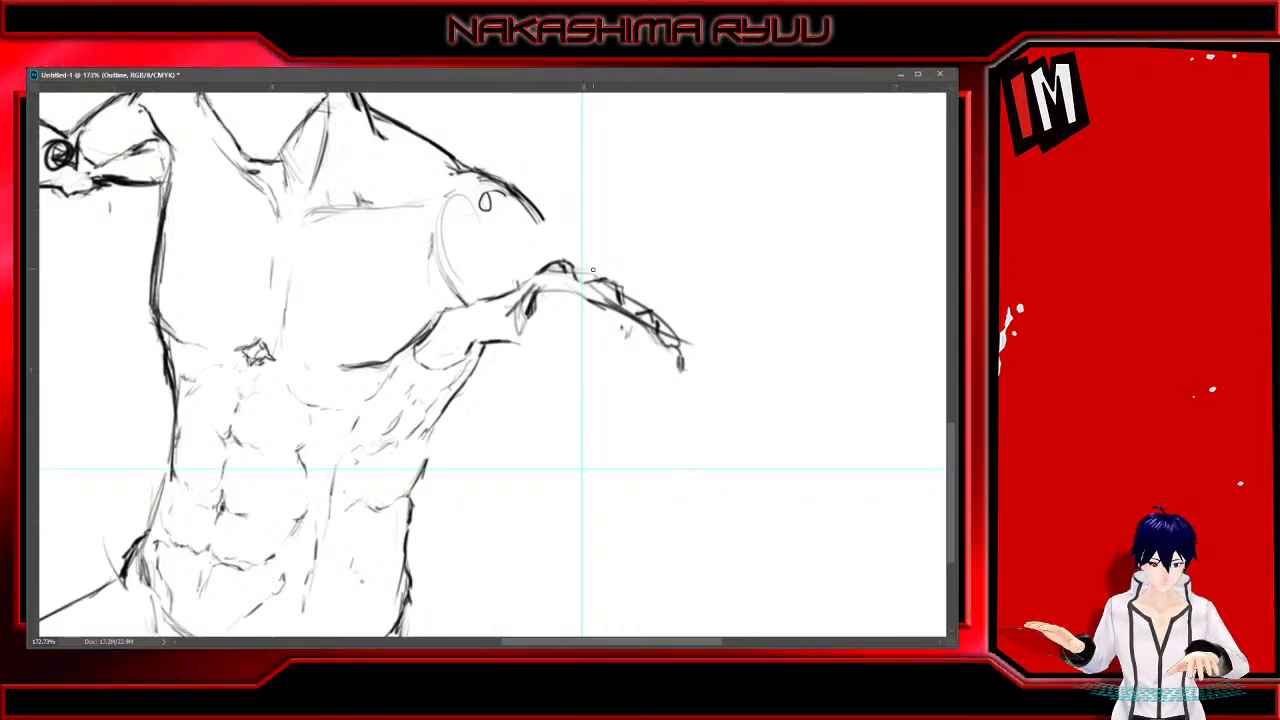
mouse_move(611, 293)
mouse_down()
mouse_move(633, 411)
mouse_move(608, 416)
mouse_up()
key(e)
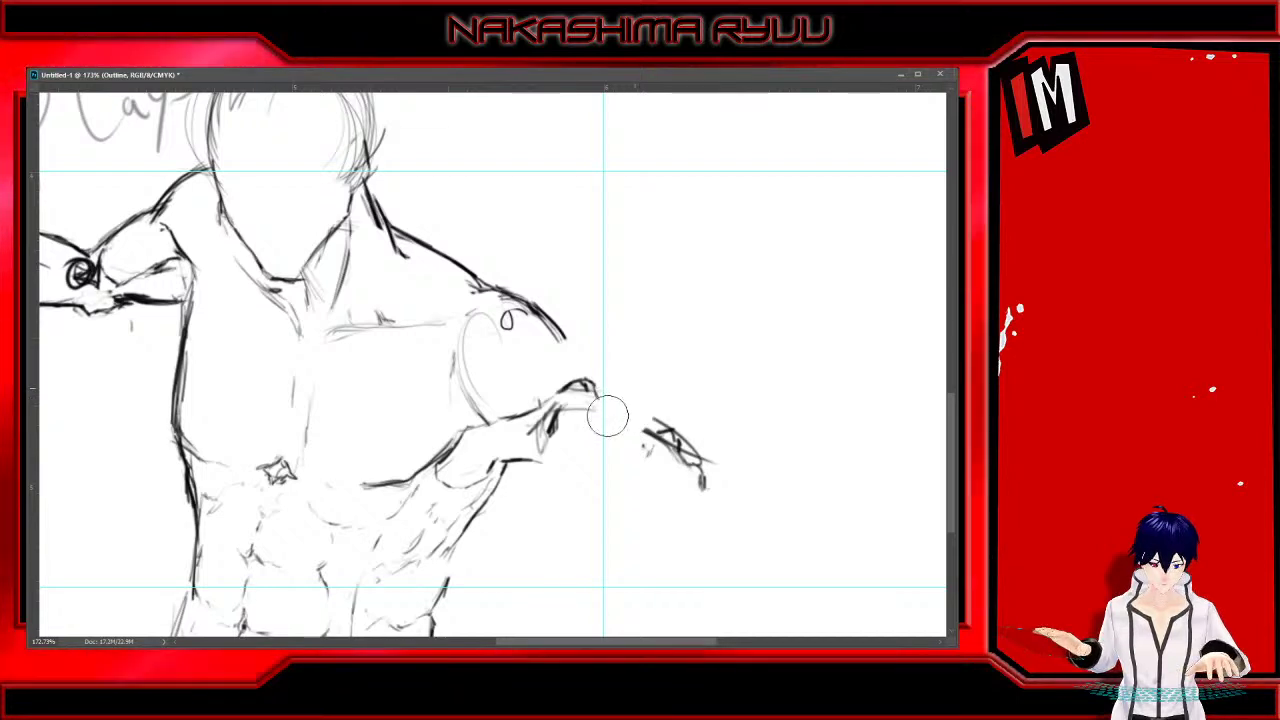
Draw a large rounded thumb shape extending from the wrist, closed underneath, with faint contour curves below it
key(b)
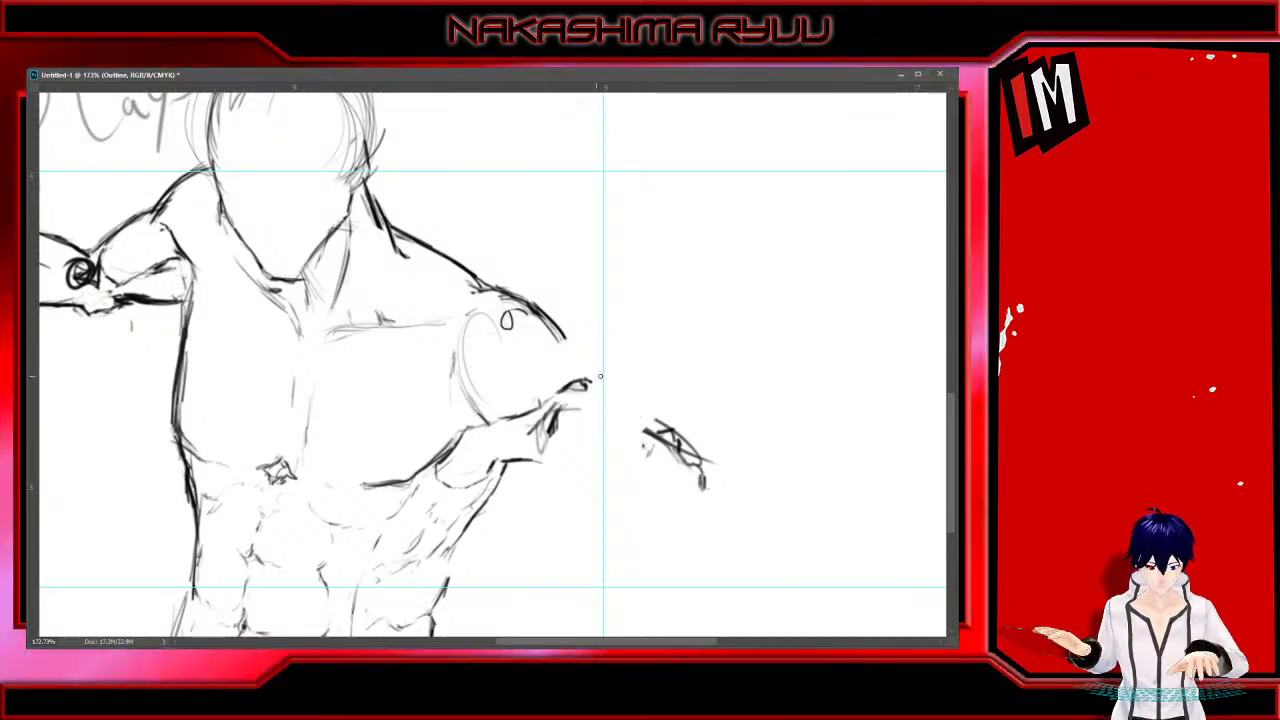
mouse_move(598, 378)
mouse_down()
mouse_move(640, 358)
mouse_move(659, 391)
mouse_move(639, 355)
mouse_move(655, 370)
mouse_up()
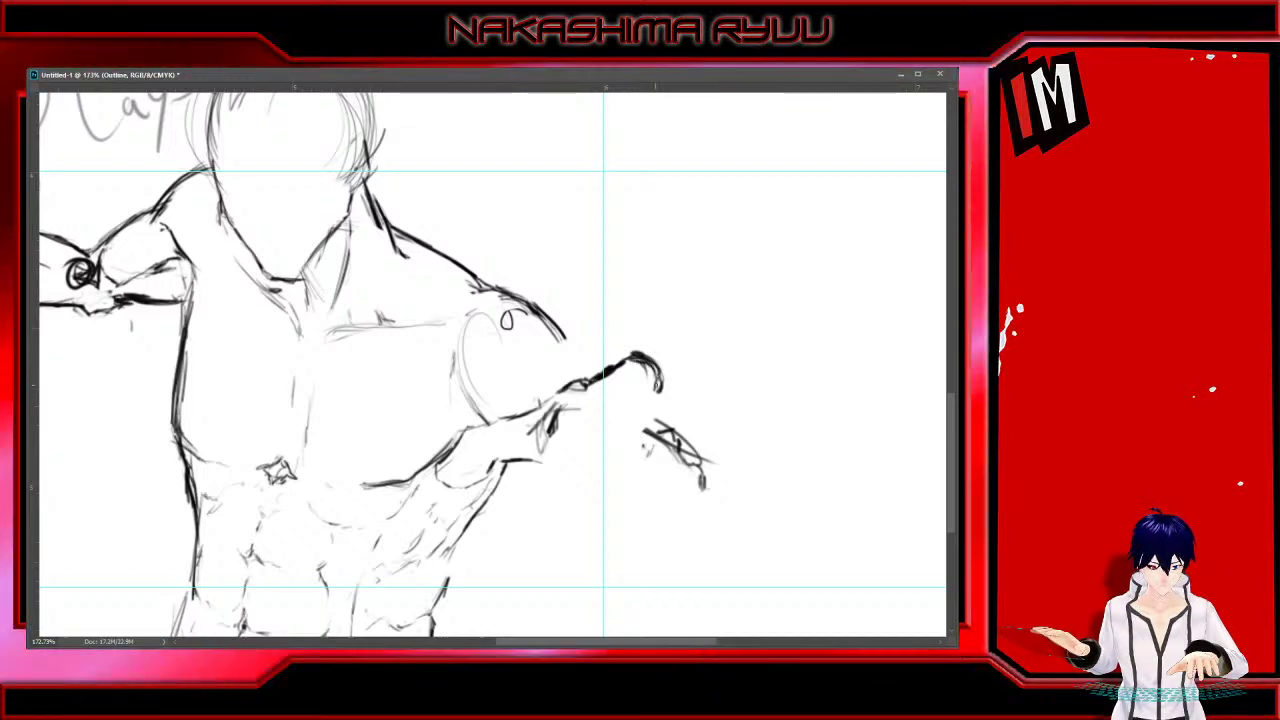
mouse_move(599, 417)
mouse_down()
mouse_move(628, 417)
mouse_move(663, 386)
mouse_move(576, 437)
mouse_move(609, 437)
mouse_up()
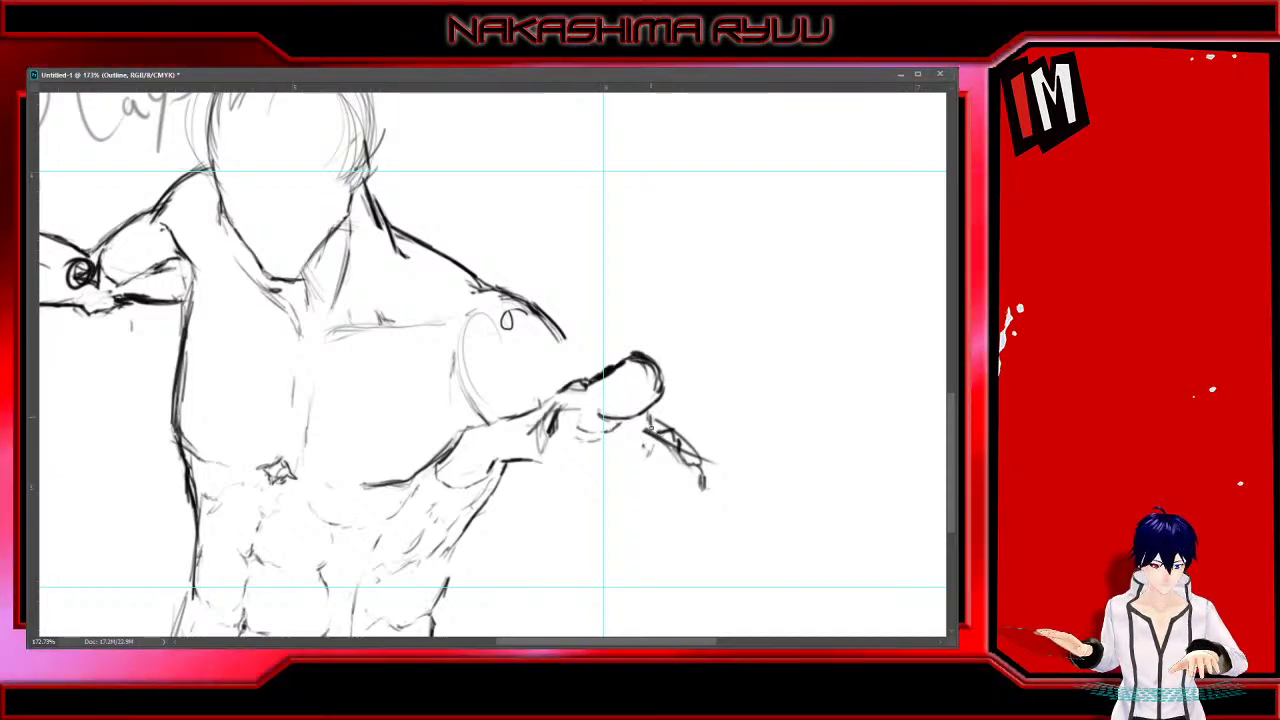
Try short vertical strokes below the leftover knuckles, and erase them together with the inner part of the knuckle lines
mouse_move(625, 470)
mouse_down()
mouse_move(603, 336)
mouse_move(623, 339)
mouse_up()
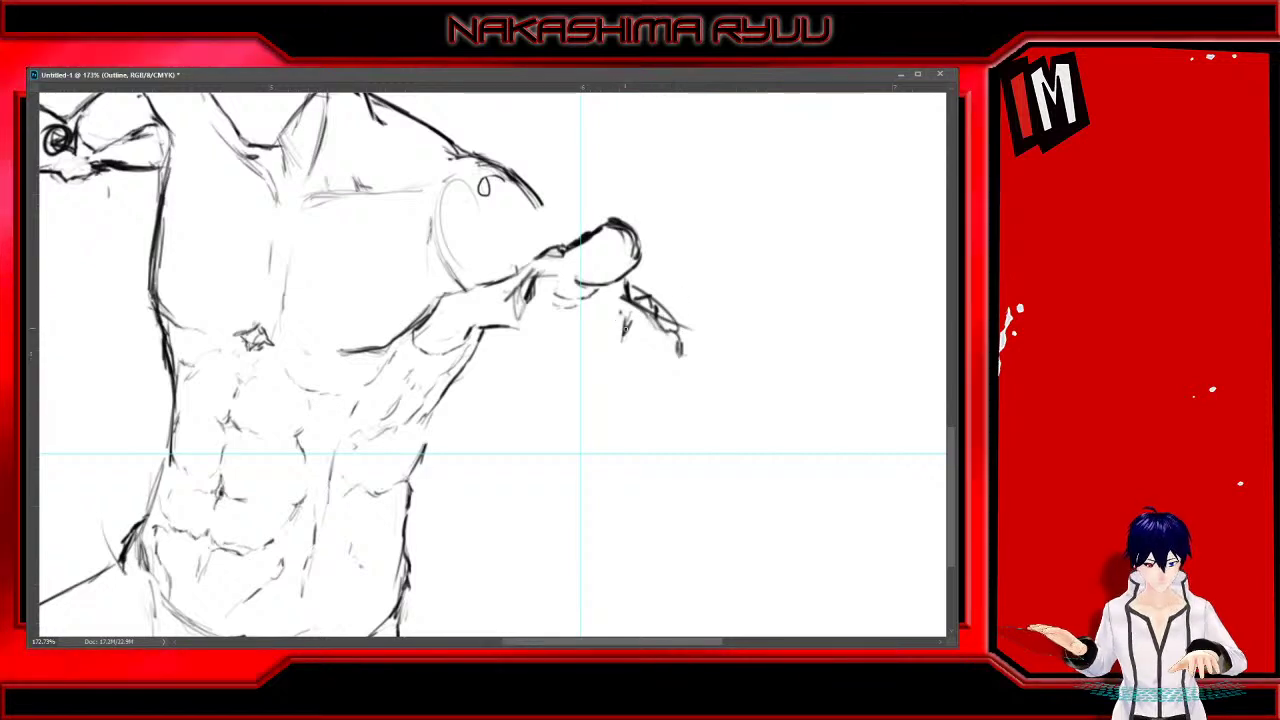
drag(628, 322, 626, 357)
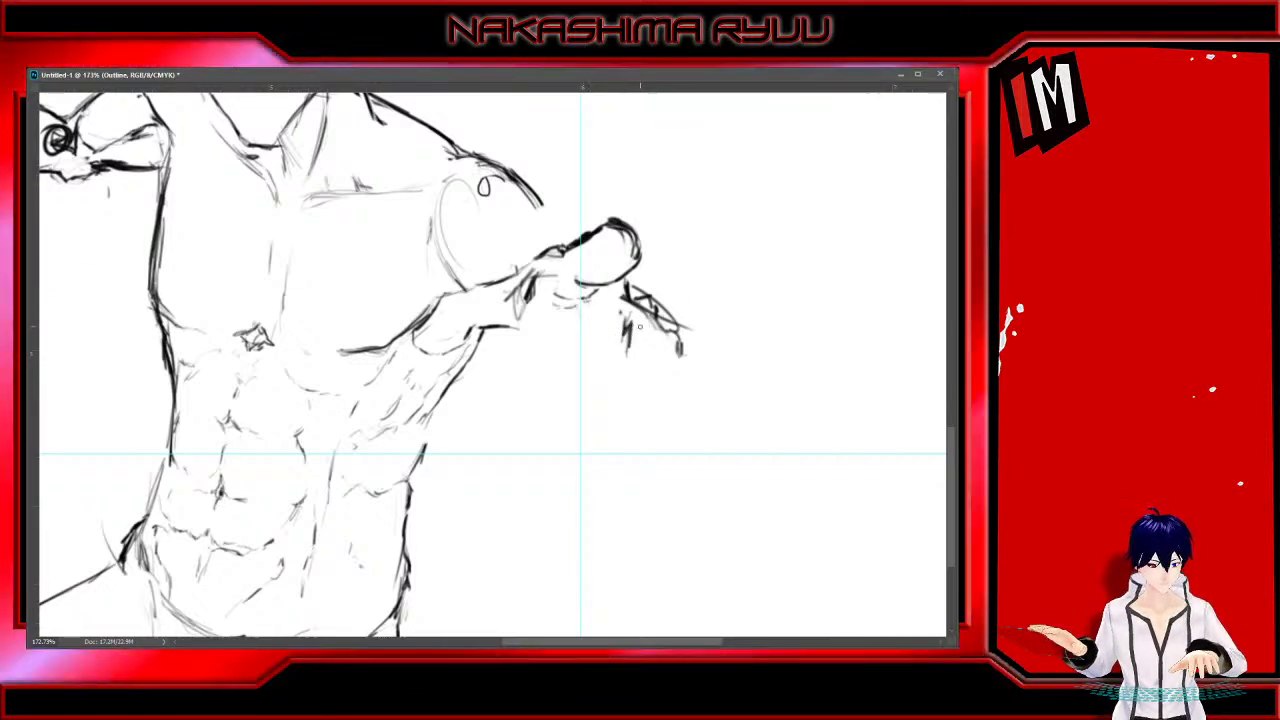
key(e)
drag(632, 309, 617, 324)
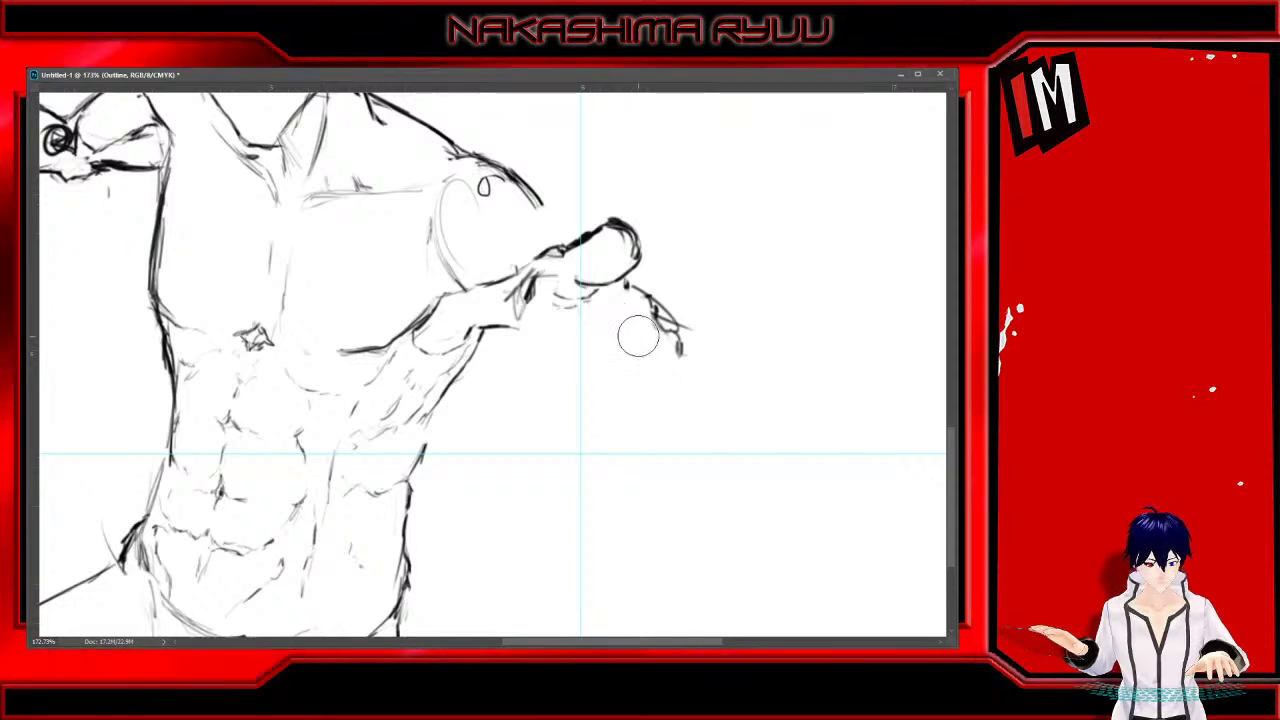
Draw a long finger hanging down below the rounded thumb shape, bent inward toward a pointed tip
key(b)
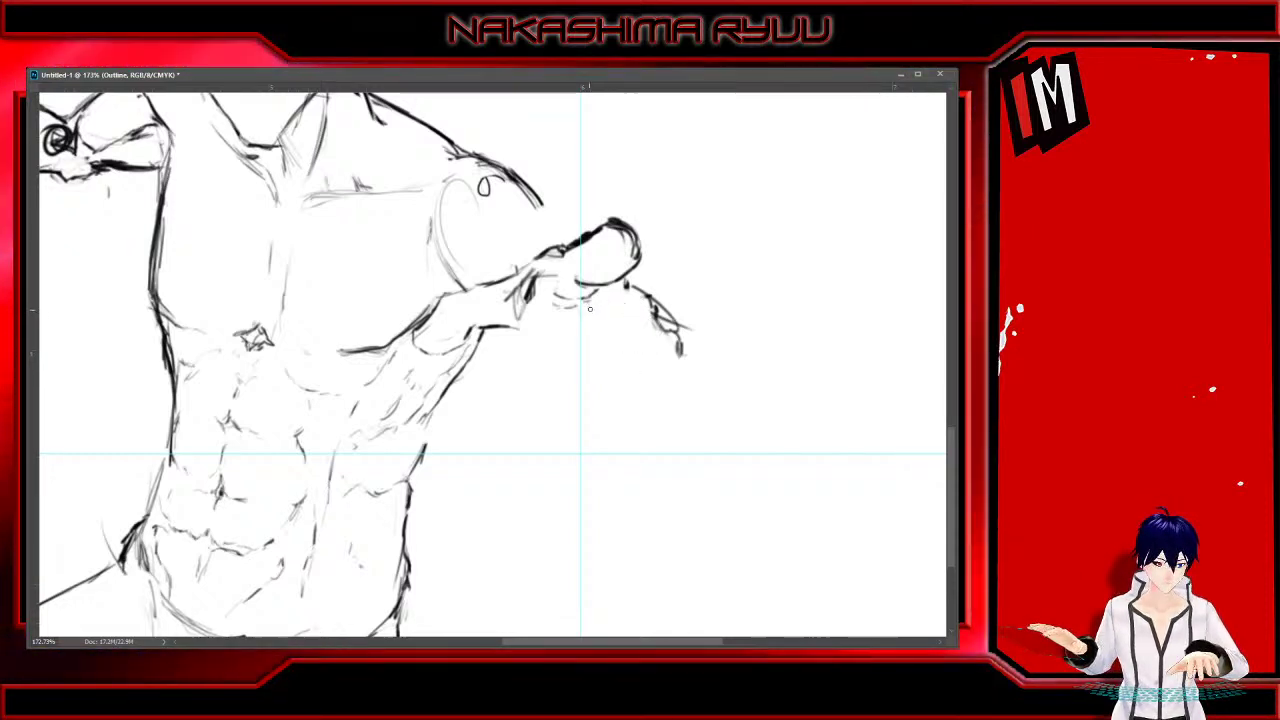
drag(594, 334, 594, 406)
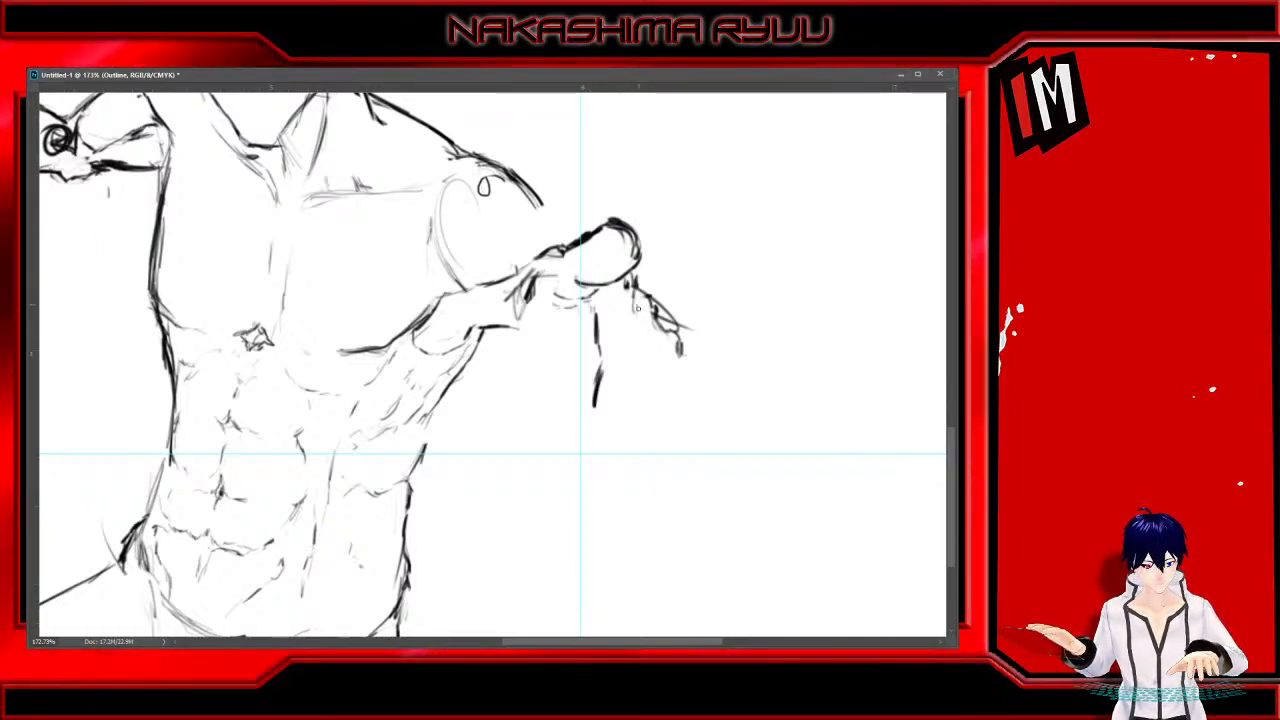
mouse_move(637, 308)
mouse_down()
mouse_move(642, 373)
mouse_move(656, 298)
mouse_move(639, 358)
mouse_move(600, 399)
mouse_move(588, 383)
mouse_move(624, 268)
mouse_up()
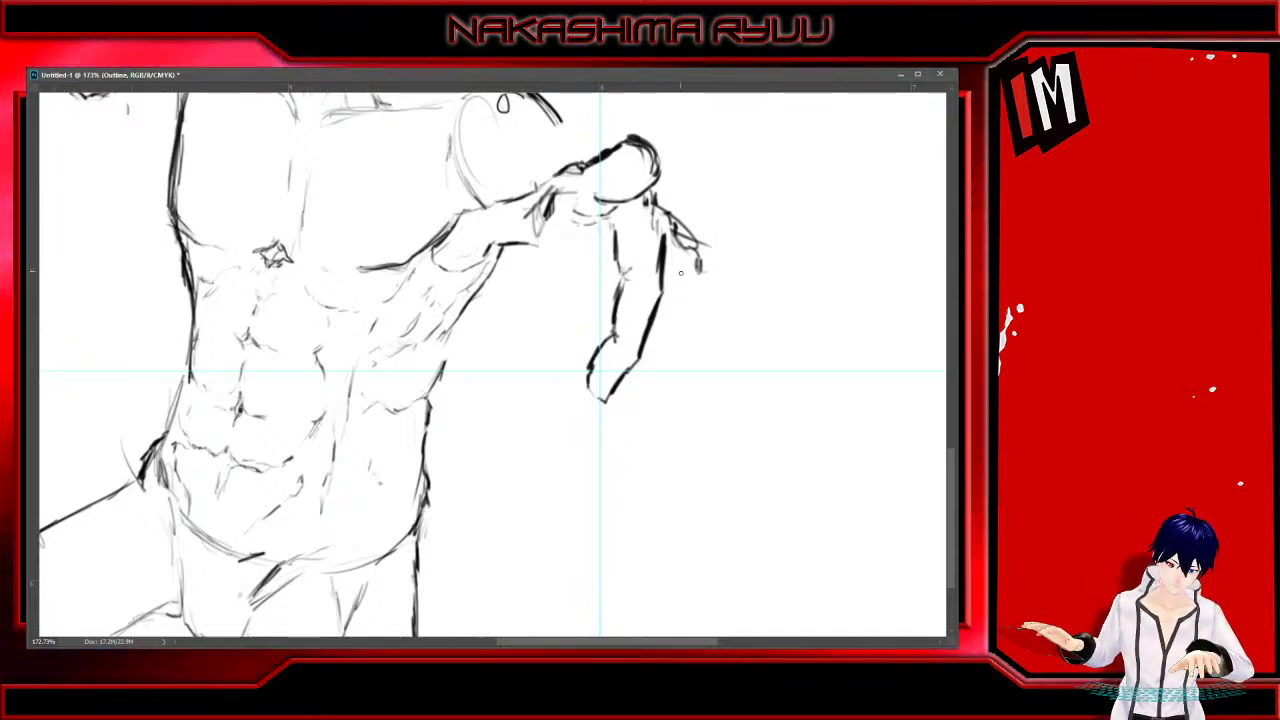
Erase the remaining old knuckle lines and draw the hand's outer contour stepping down beside the long finger
mouse_move(690, 256)
mouse_down()
mouse_move(689, 240)
mouse_move(706, 280)
mouse_up()
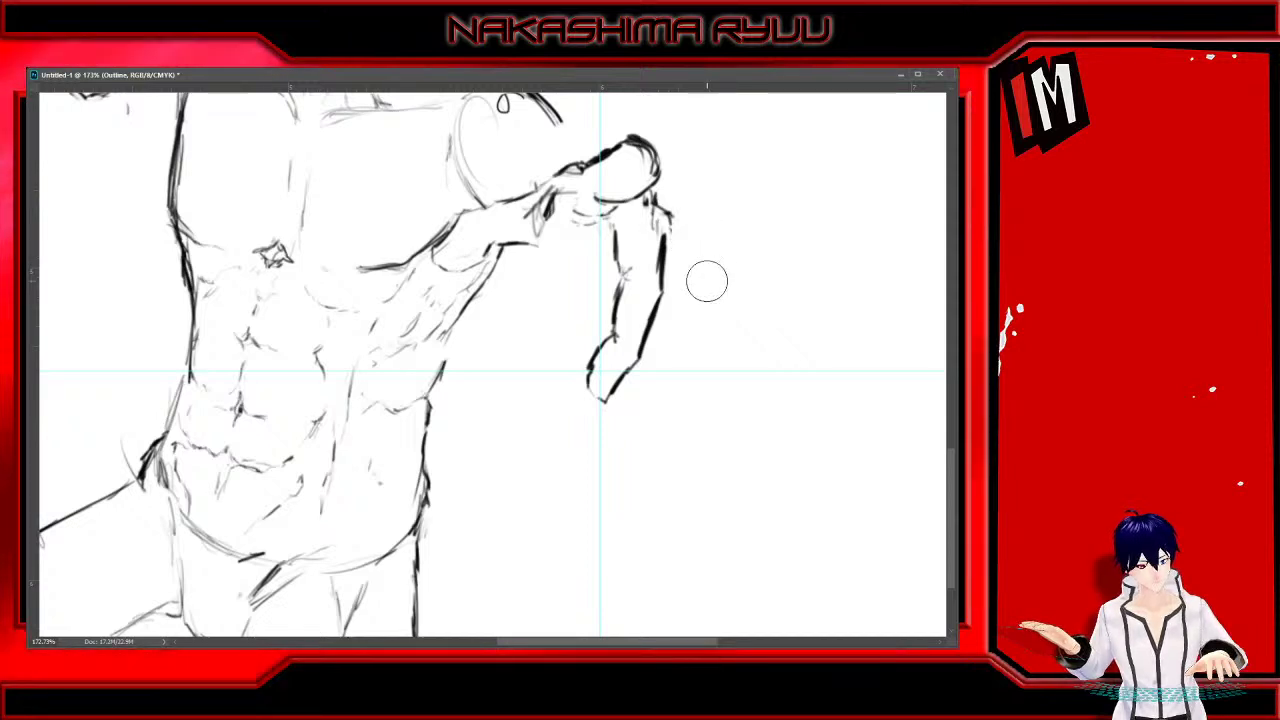
key(b)
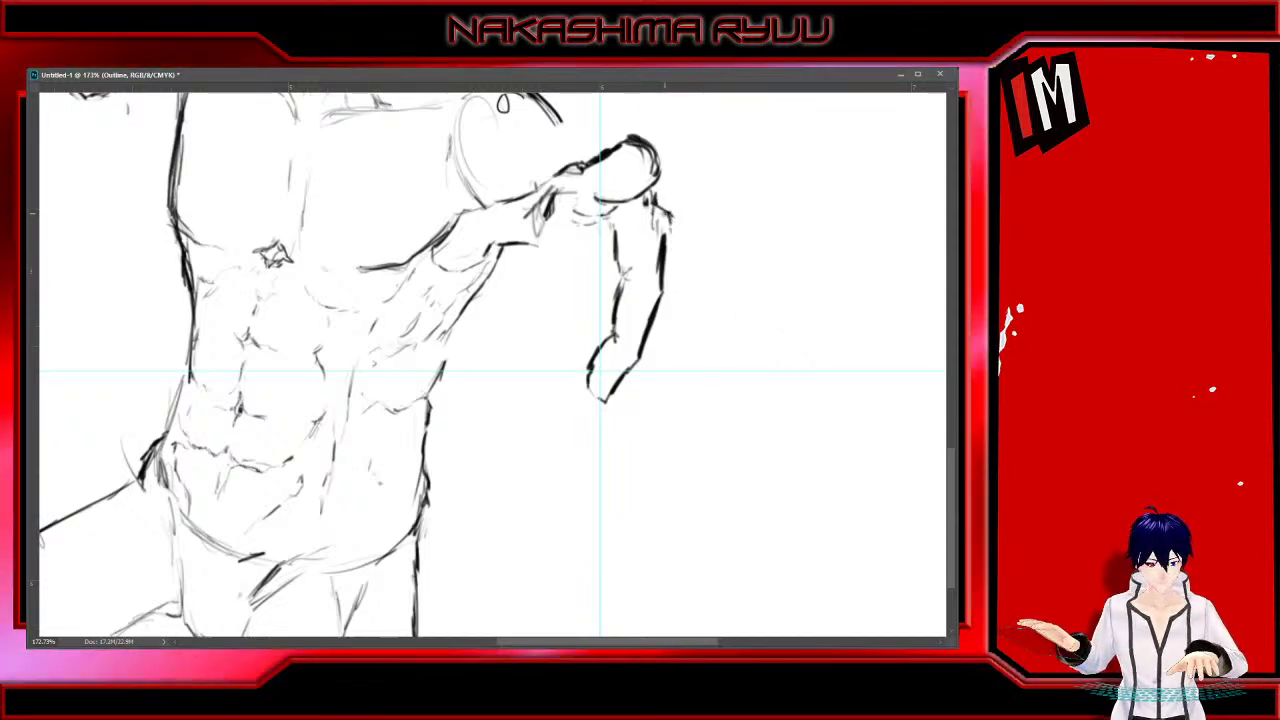
drag(662, 212, 699, 286)
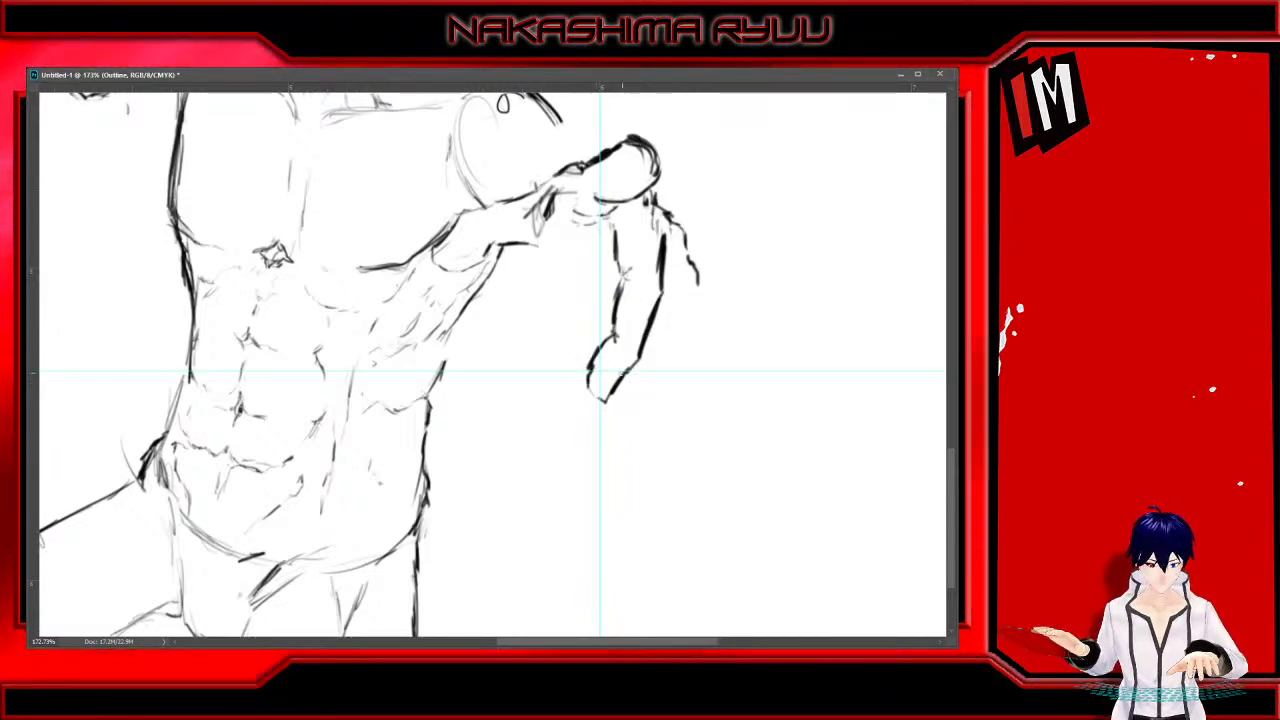
Redraw the long finger's tip with a rounder end, and erase the finger's outer edge above it
drag(602, 402, 624, 377)
key(e)
ctrl+click(619, 401)
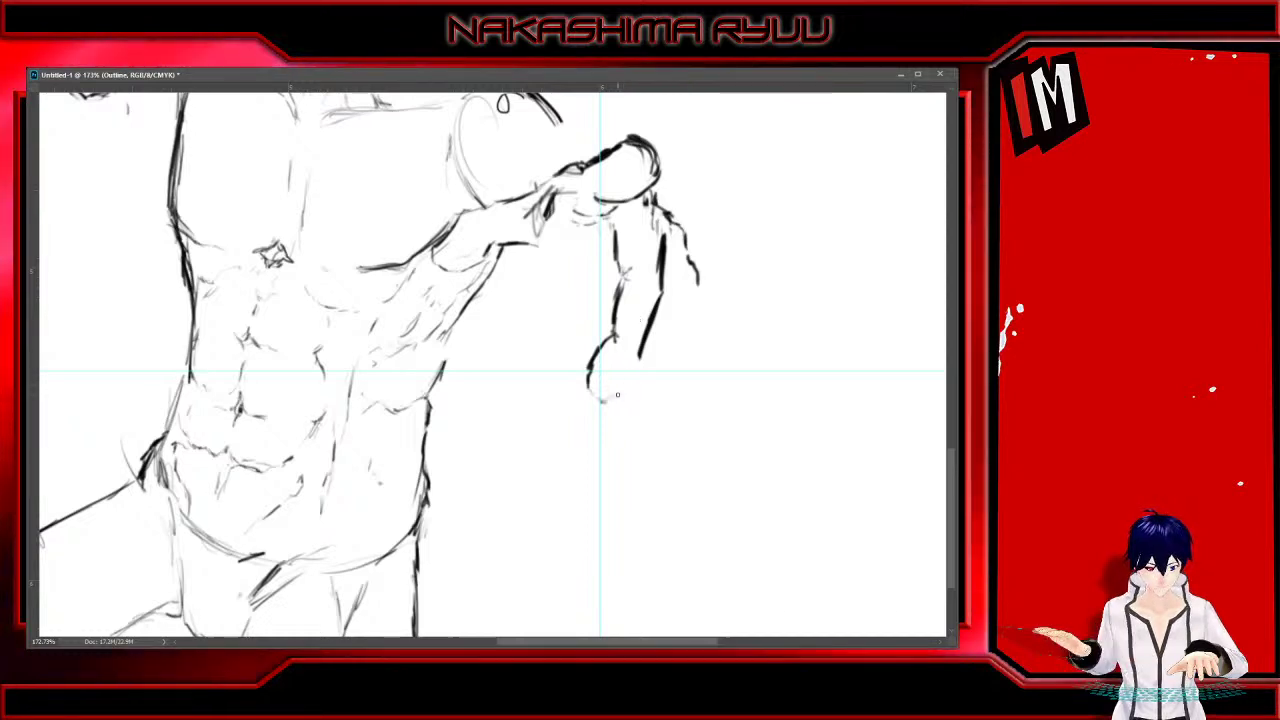
mouse_move(601, 400)
mouse_down()
mouse_move(653, 349)
mouse_move(637, 328)
mouse_move(647, 262)
mouse_up()
key(e)
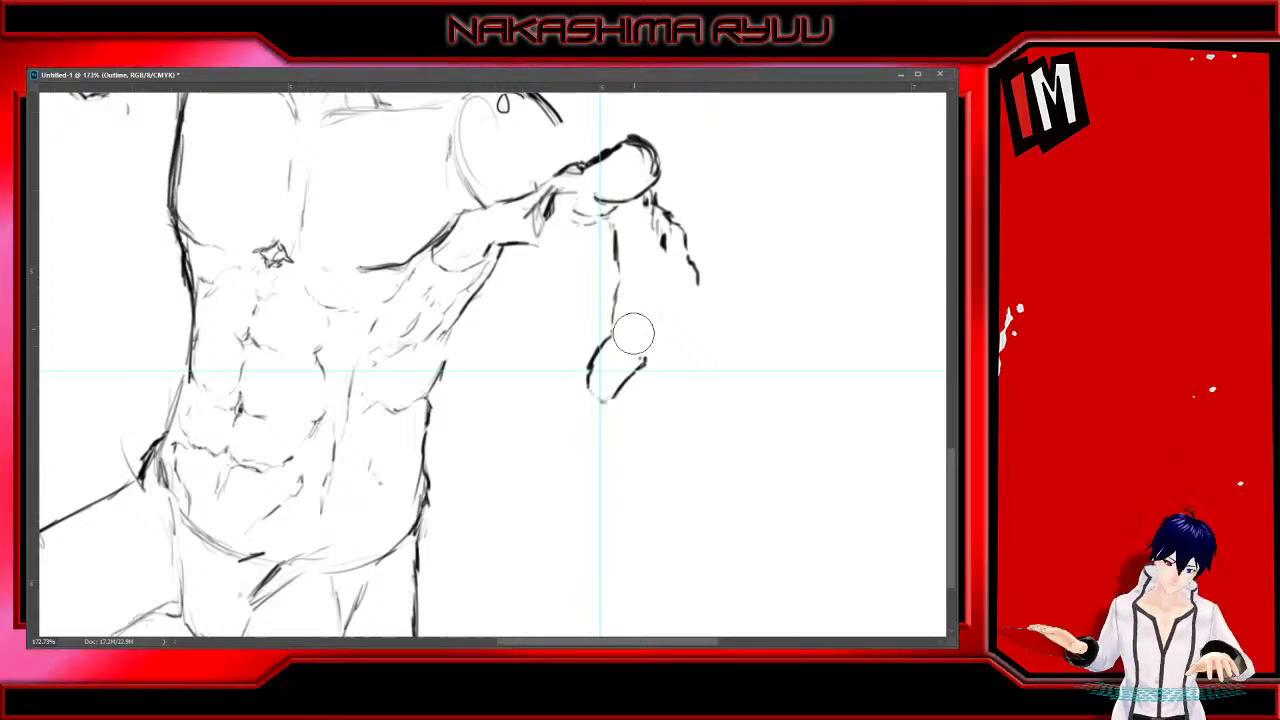
Redraw the long finger's outer edge from the knuckle down to its tip, undoing a straighter version first
key(b)
drag(661, 233, 652, 342)
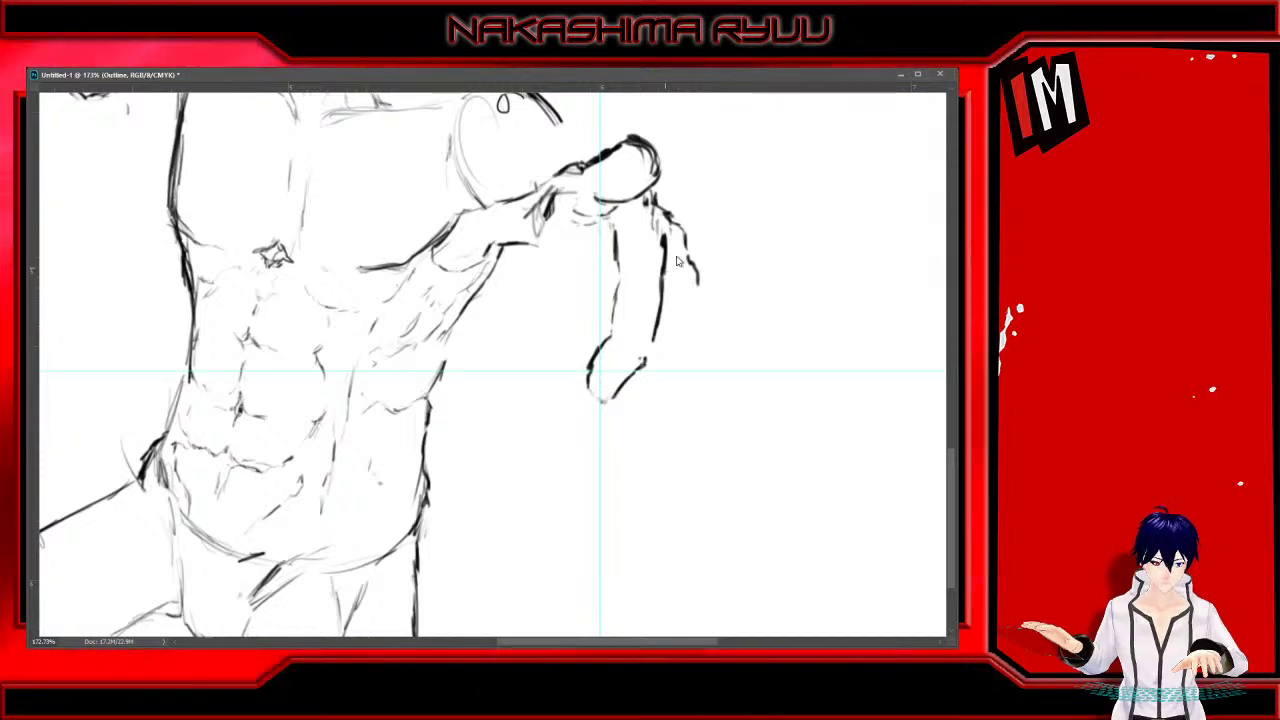
key(ctrl+z)
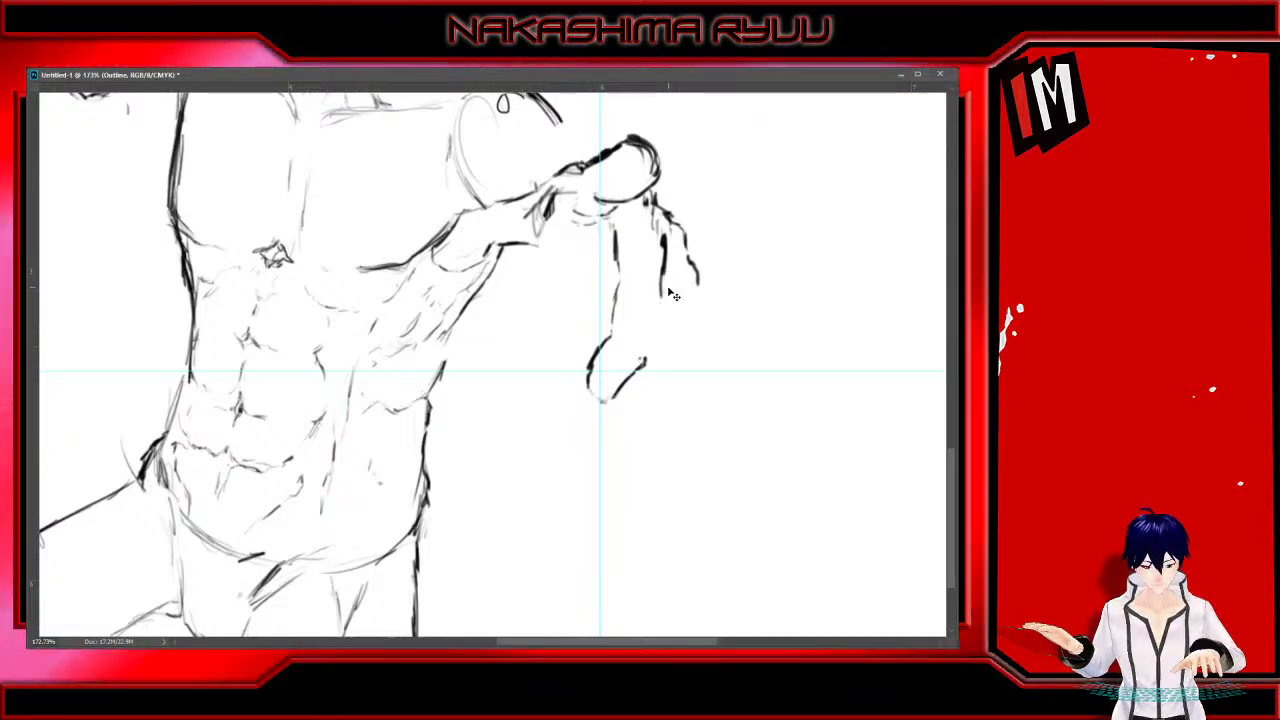
key(ctrl+z)
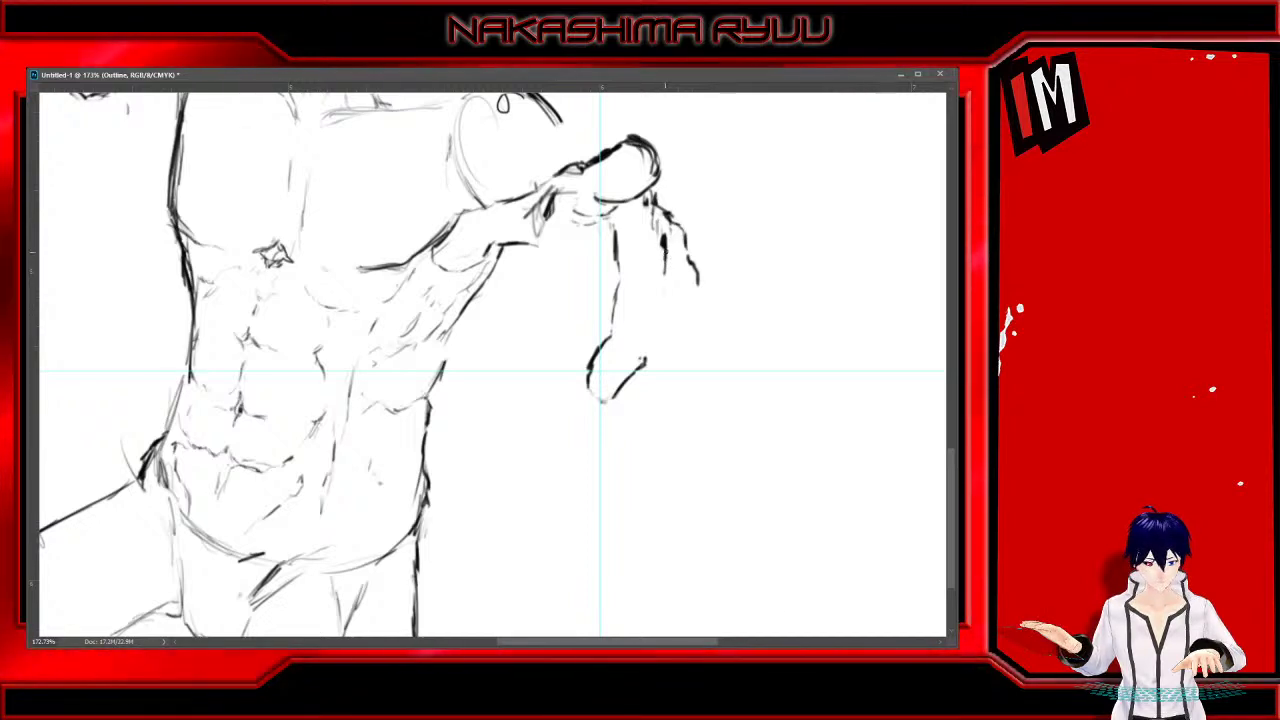
drag(665, 242, 654, 348)
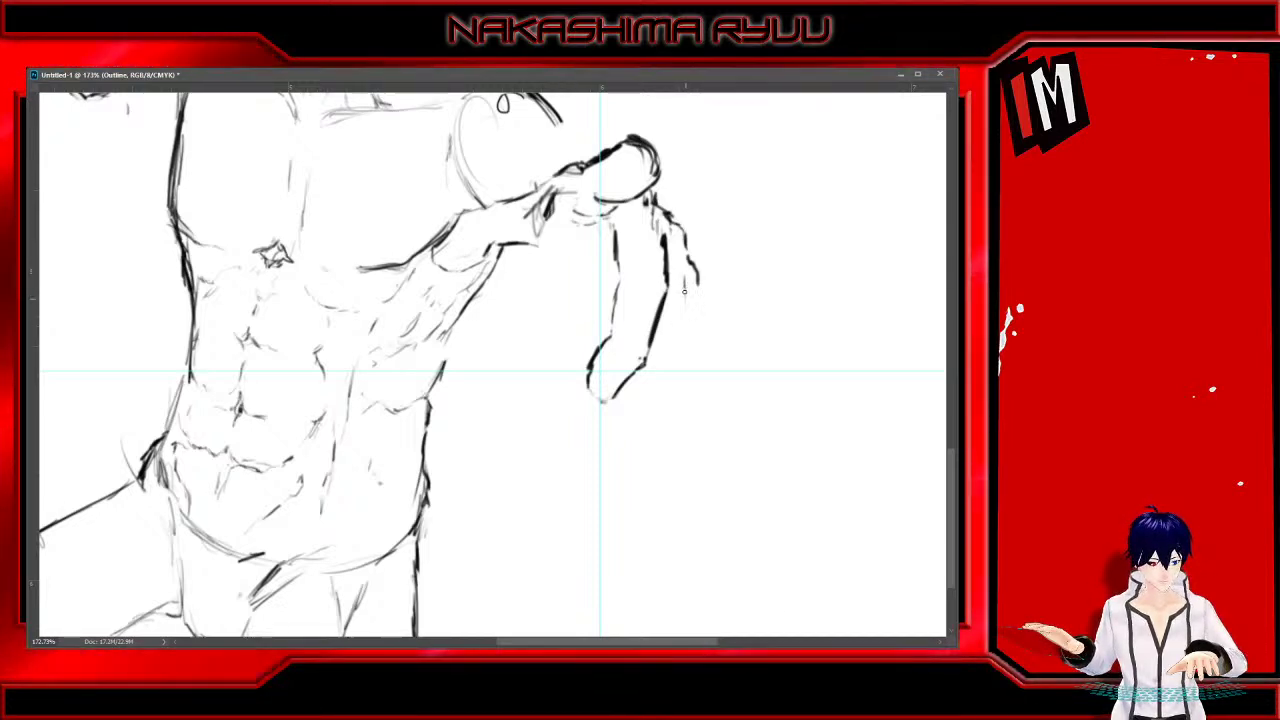
Try a second finger behind the long one with a small curled fingertip on the inner side, and erase both
mouse_move(684, 291)
mouse_down()
mouse_move(685, 304)
mouse_move(682, 278)
mouse_move(682, 326)
mouse_move(665, 322)
mouse_move(676, 319)
mouse_up()
key(e)
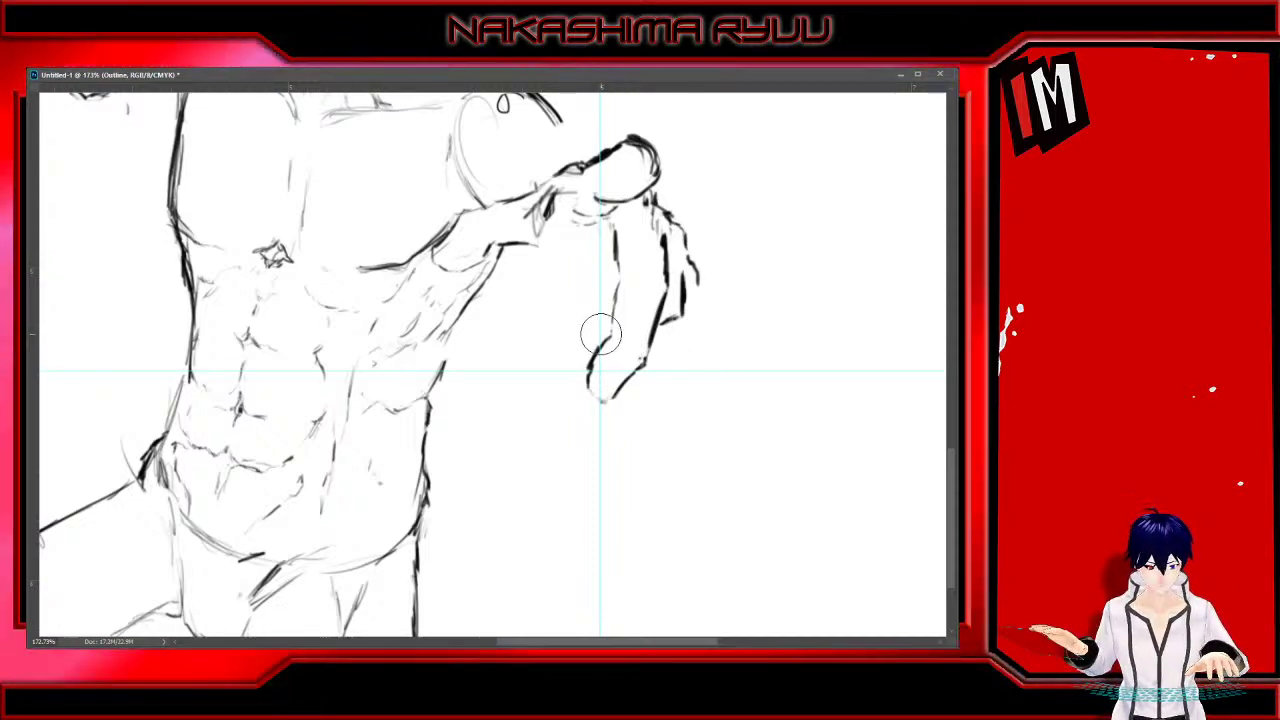
key(b)
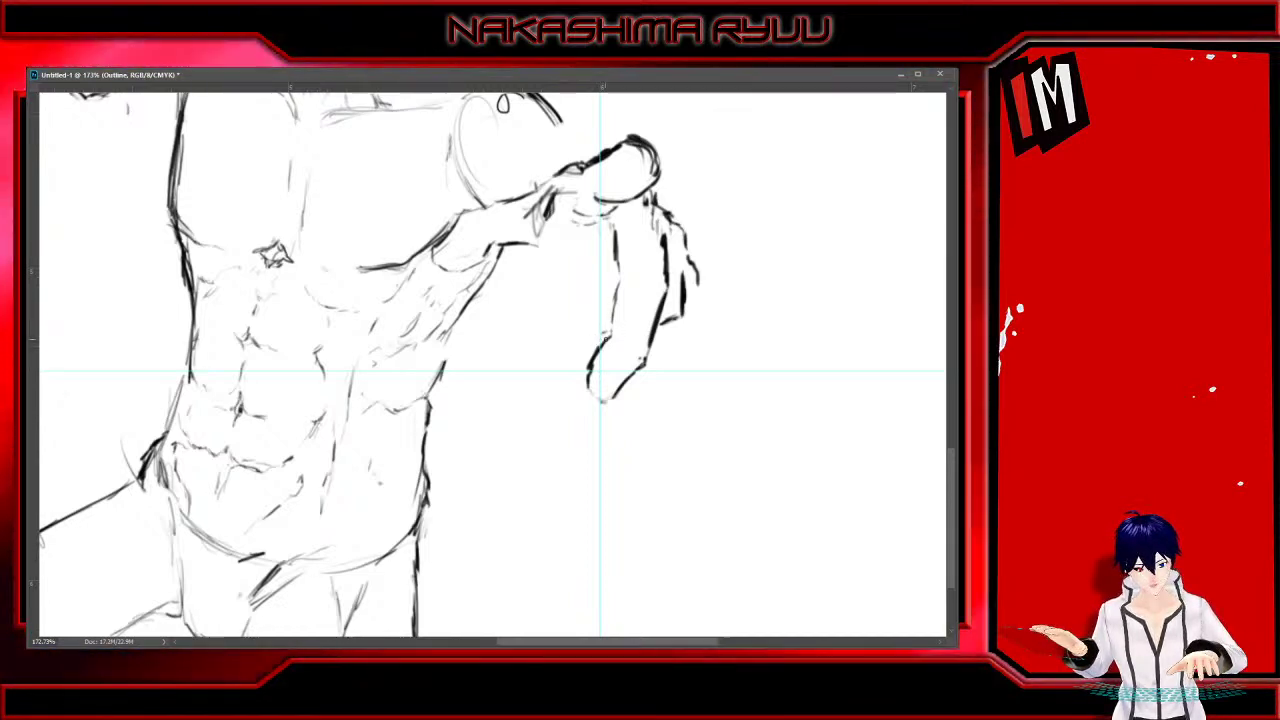
mouse_move(607, 336)
mouse_down()
mouse_move(581, 334)
mouse_move(586, 310)
mouse_move(610, 305)
mouse_move(580, 324)
mouse_move(602, 306)
mouse_up()
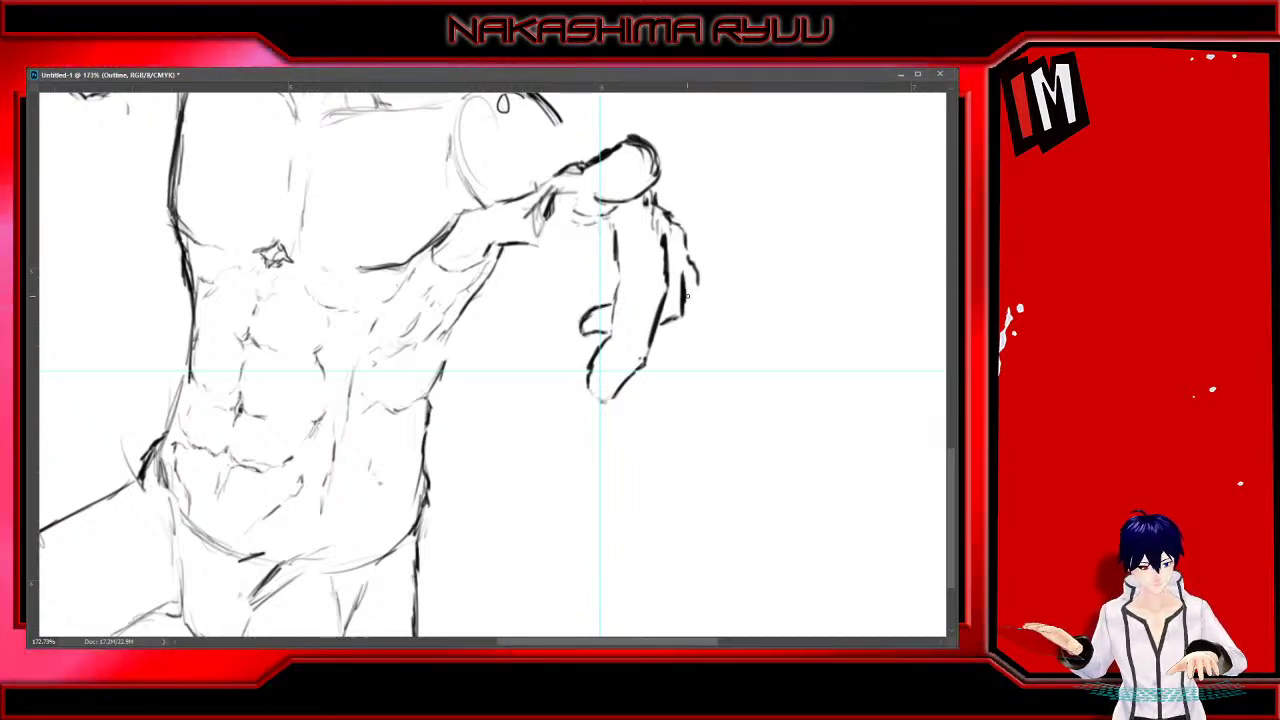
key(e)
drag(677, 325, 680, 331)
key(ctrl+z)
drag(563, 320, 583, 320)
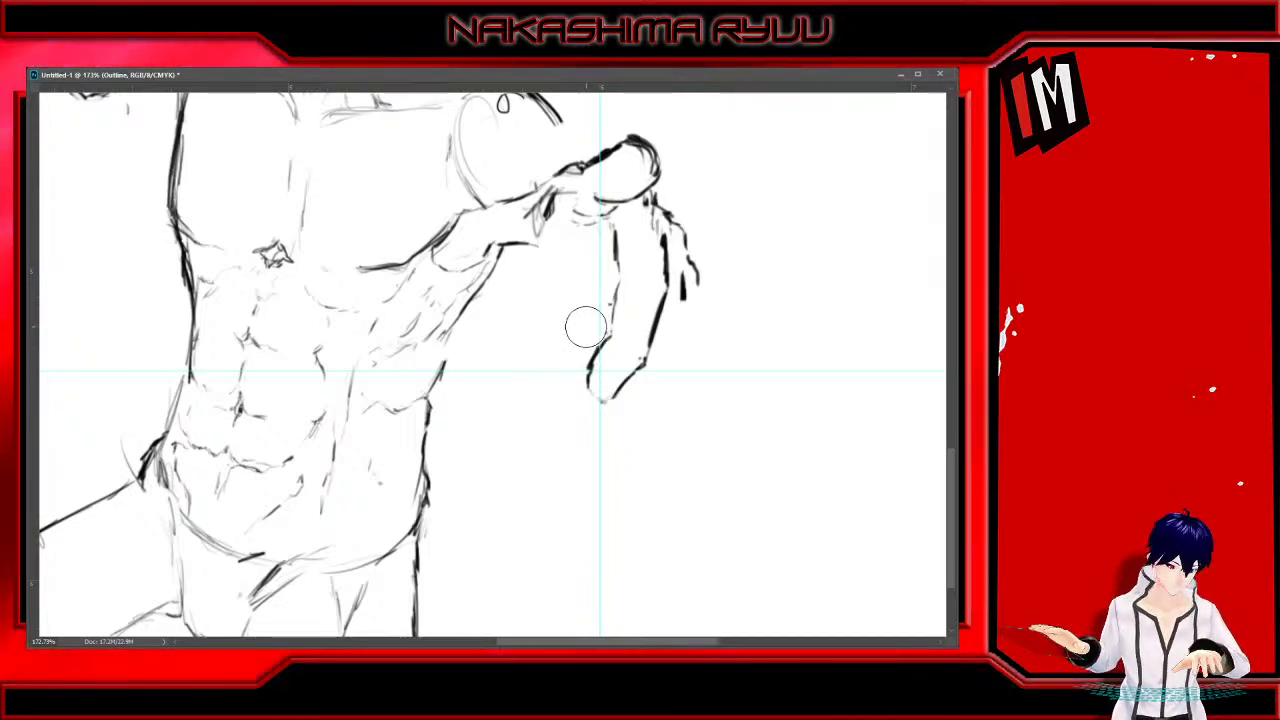
Draw the second finger's slanted edge behind the long finger and a rounded curled fingertip on the inner side
key(b)
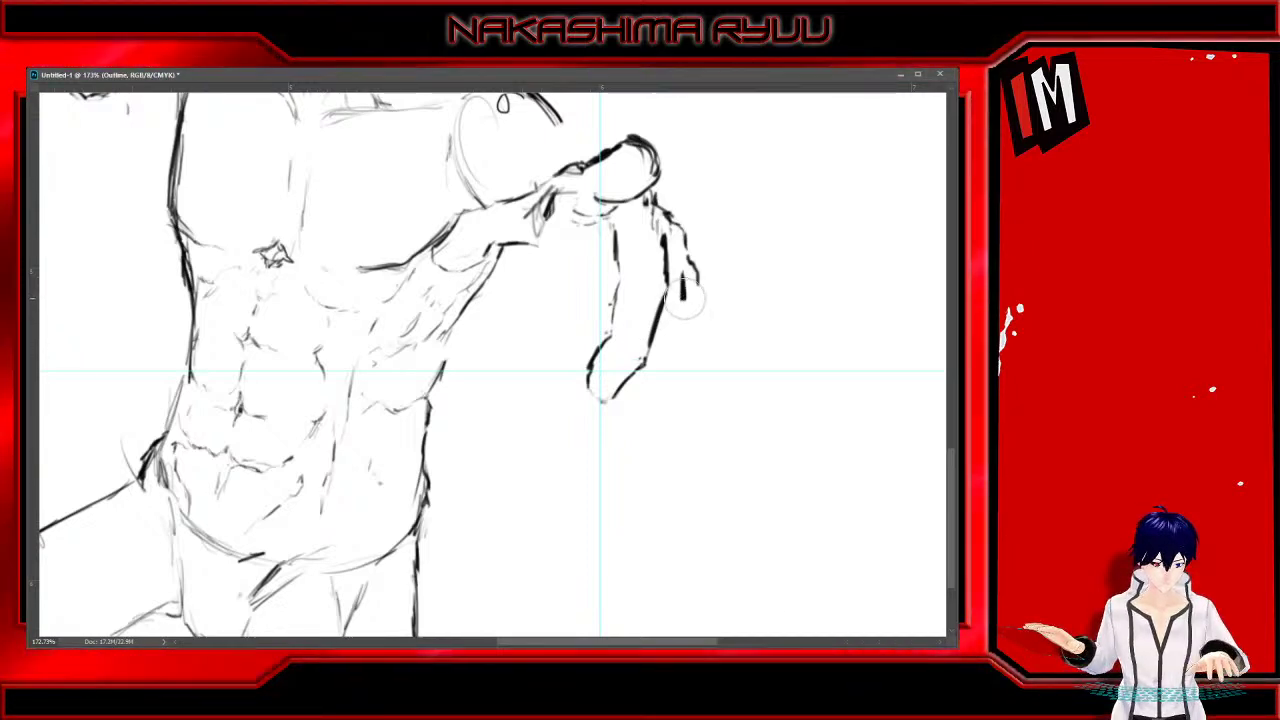
key(e)
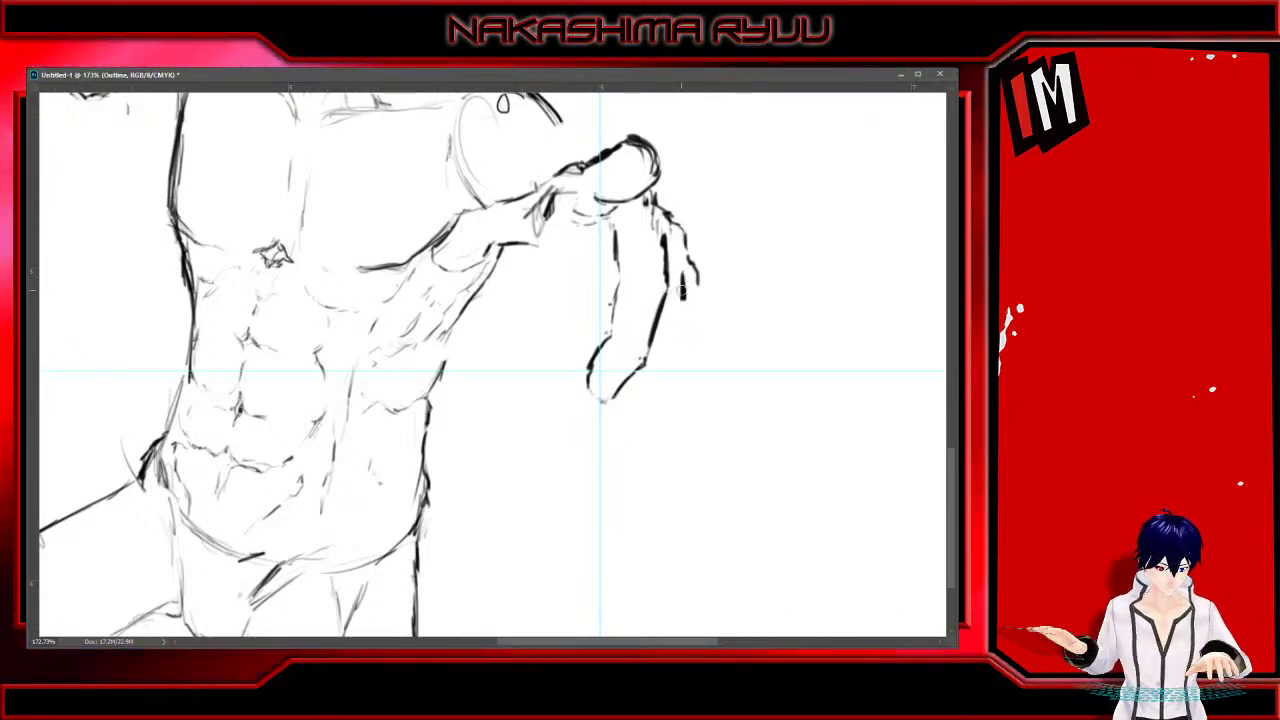
mouse_move(683, 298)
mouse_down()
mouse_move(681, 282)
mouse_move(672, 322)
mouse_up()
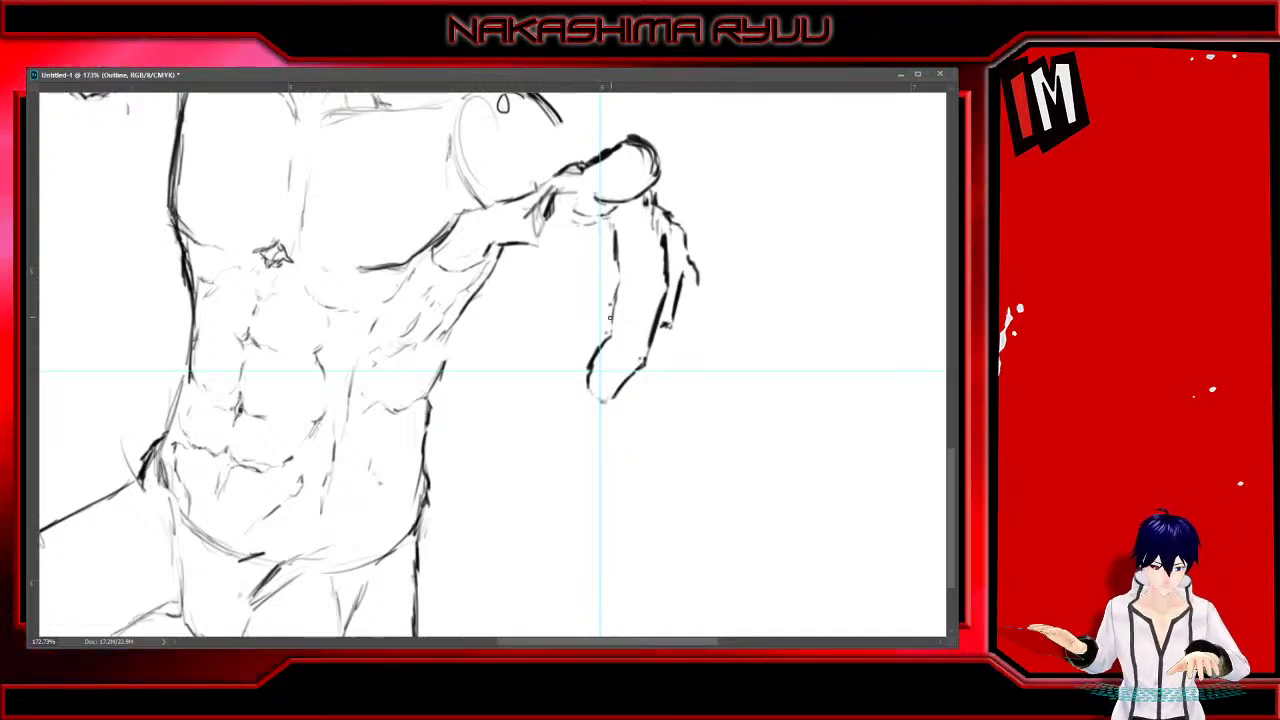
mouse_move(611, 321)
mouse_down()
mouse_move(577, 322)
mouse_move(585, 307)
mouse_move(576, 323)
mouse_move(596, 296)
mouse_move(598, 327)
mouse_up()
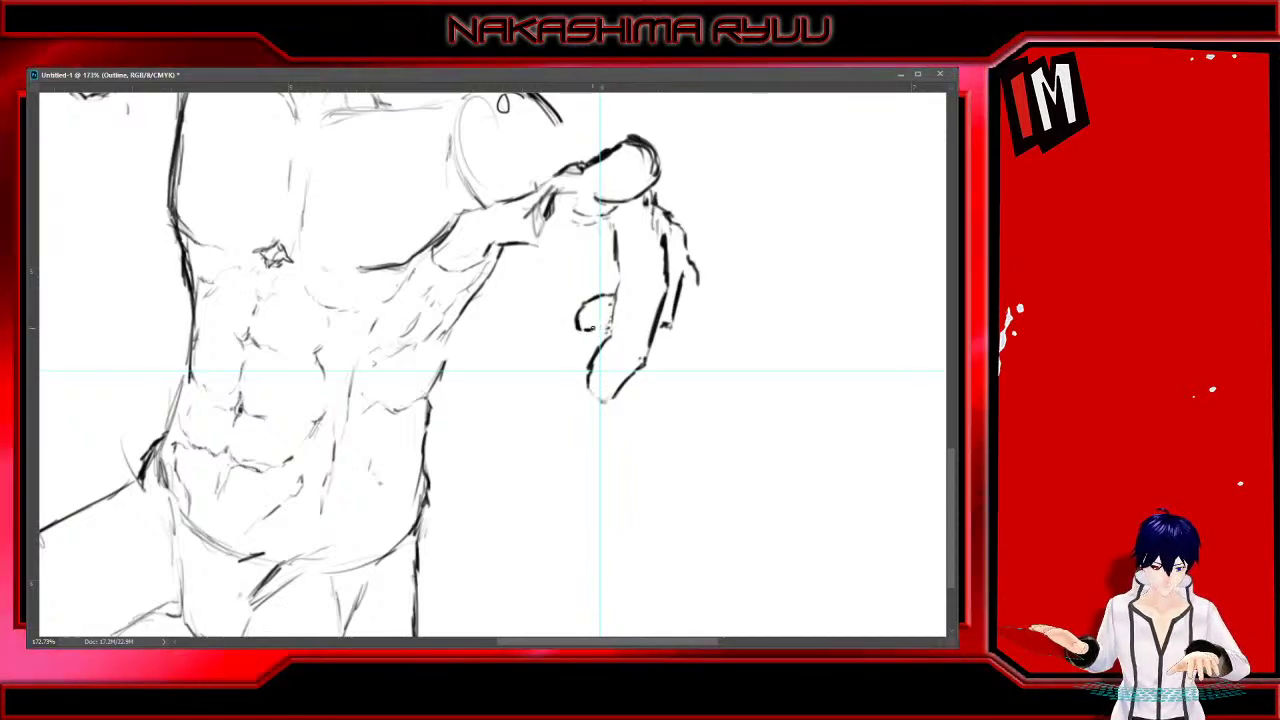
Close the outermost finger and the curled fingertip, and draw the palm's lower edge from the wrist to that fingertip
mouse_move(649, 334)
mouse_down()
mouse_move(692, 300)
mouse_move(677, 320)
mouse_up()
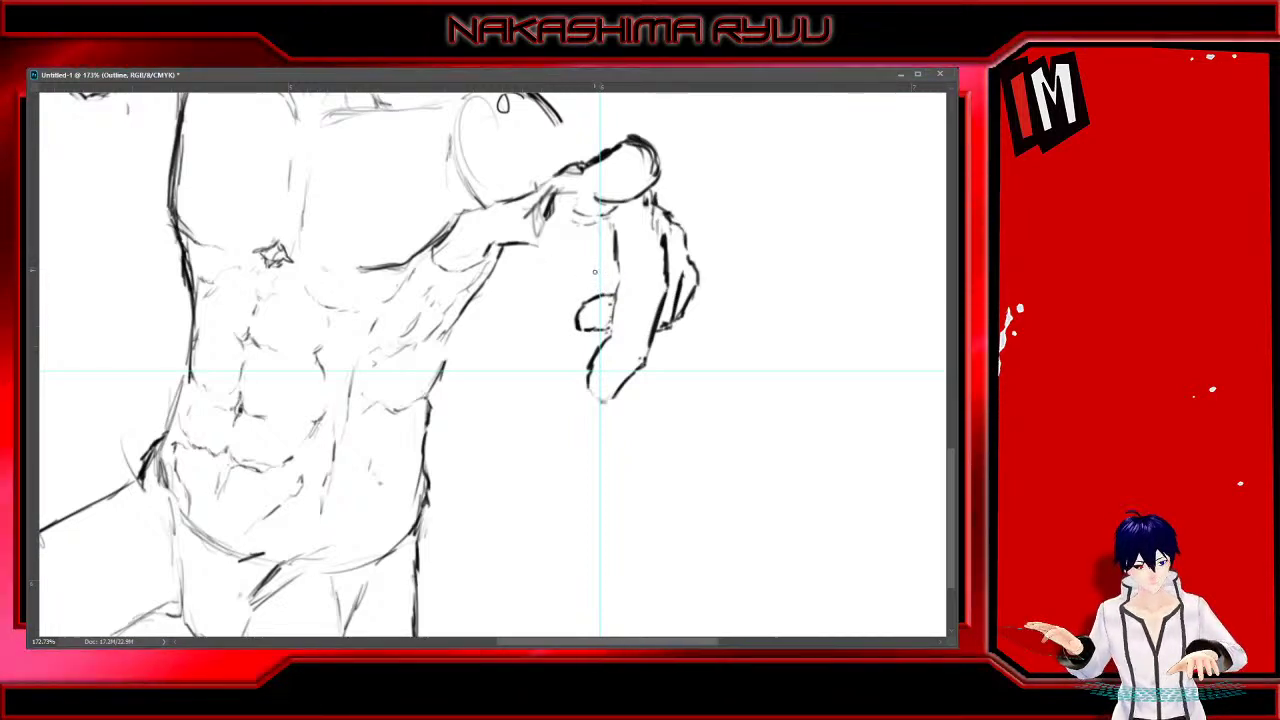
mouse_move(589, 285)
mouse_down()
mouse_move(598, 298)
mouse_move(538, 262)
mouse_move(586, 283)
mouse_up()
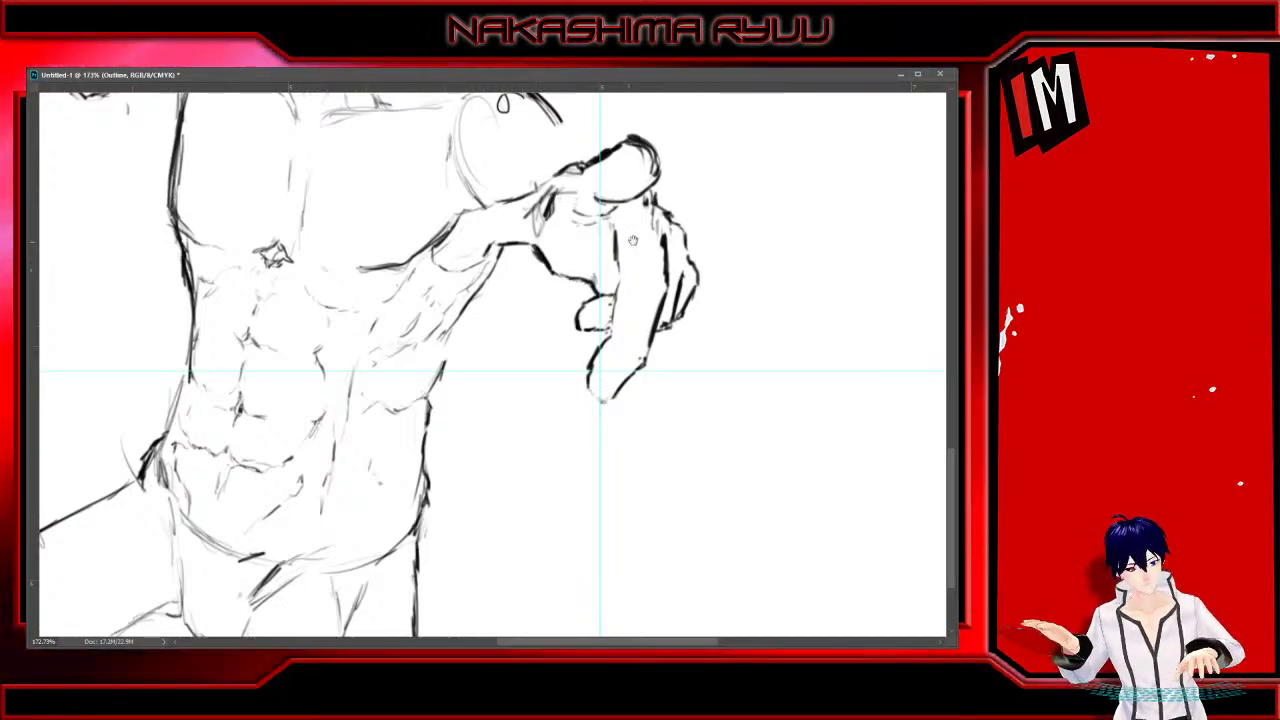
Extend the shoulder's outer line down toward the hand, and outline the rounded lower contour of the shoulder muscle
drag(634, 241, 689, 441)
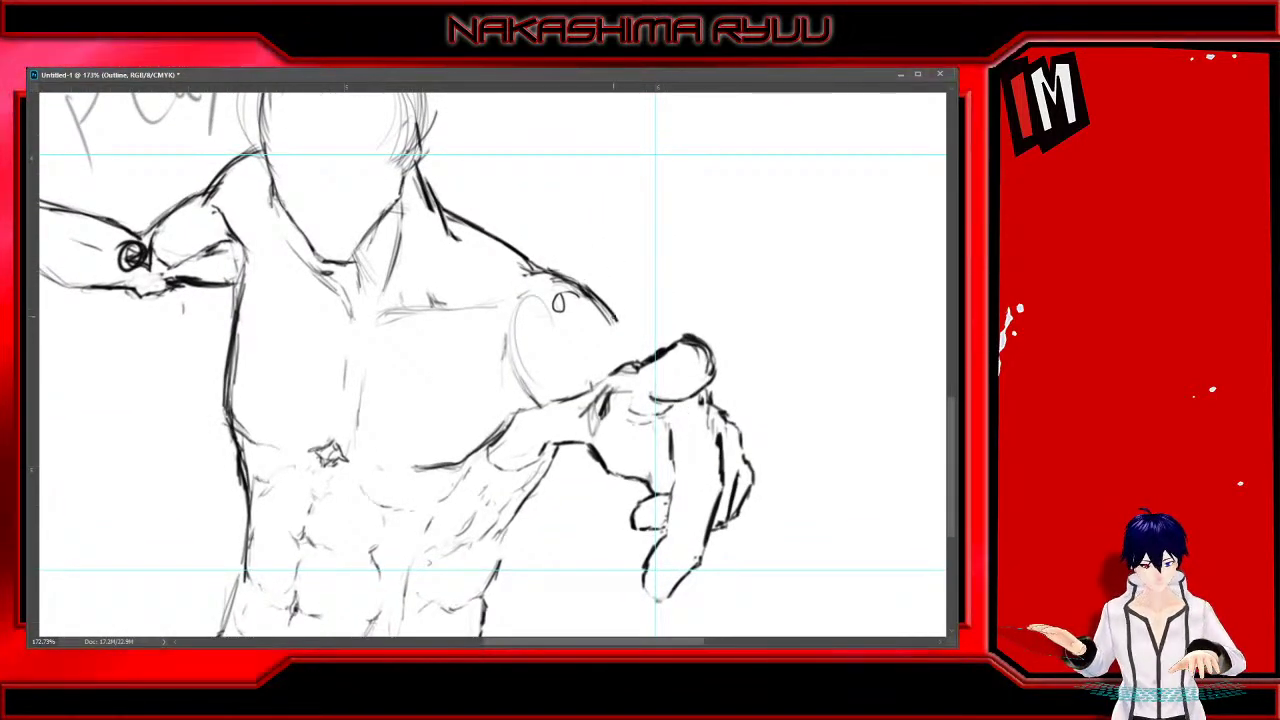
drag(606, 303, 620, 336)
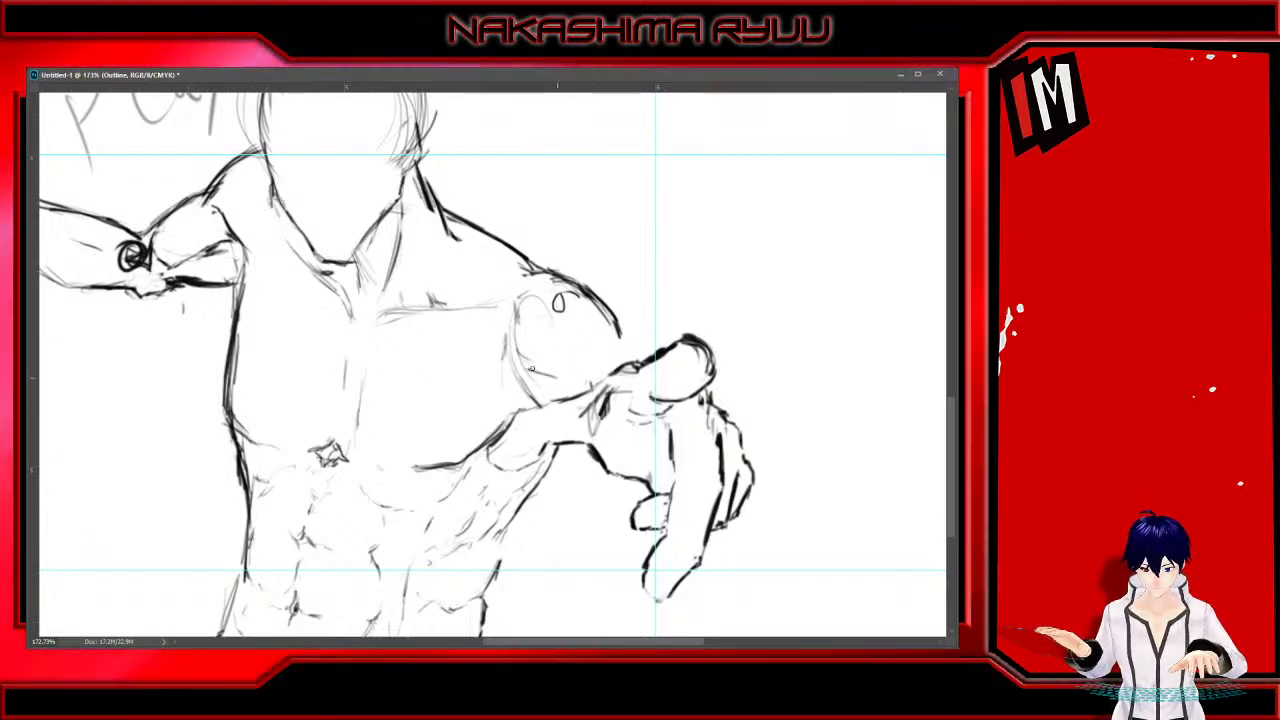
mouse_move(531, 369)
mouse_down()
mouse_move(511, 342)
mouse_move(552, 370)
mouse_up()
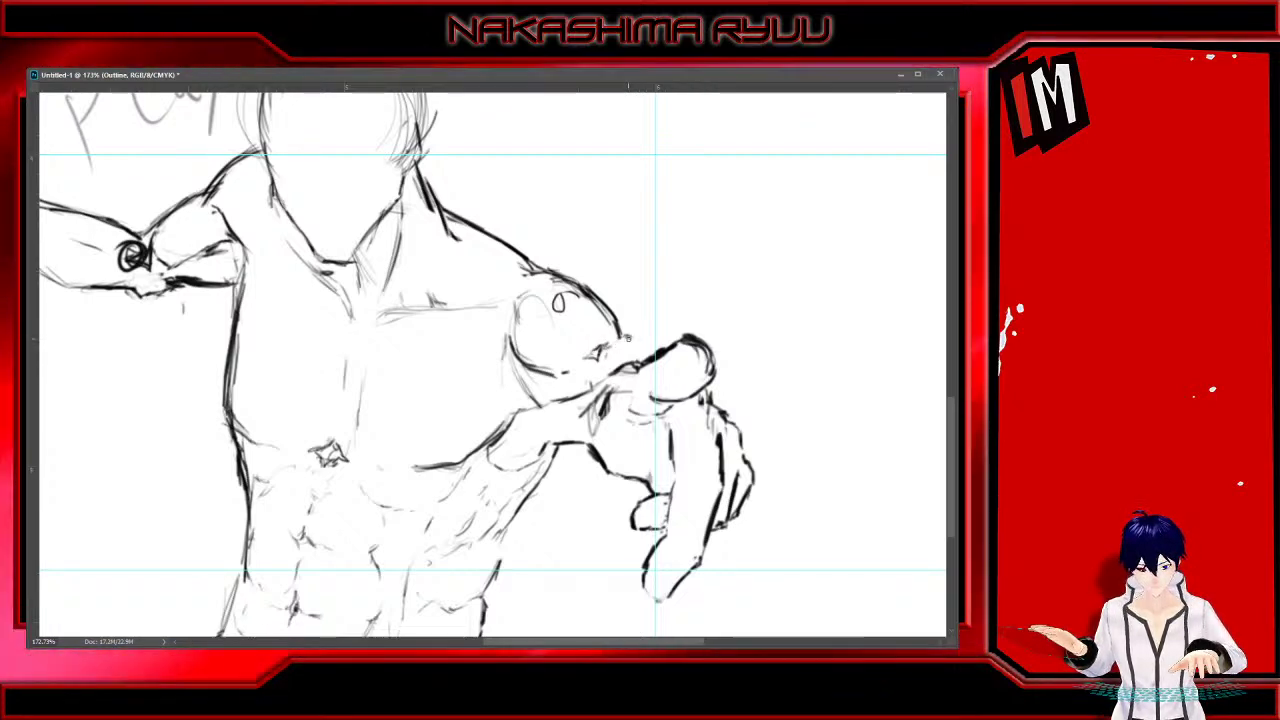
Try a line joining the shoulder to the thumb, remove it, and redraw the shoulder's outer contour curving down to the wrist
drag(628, 338, 651, 356)
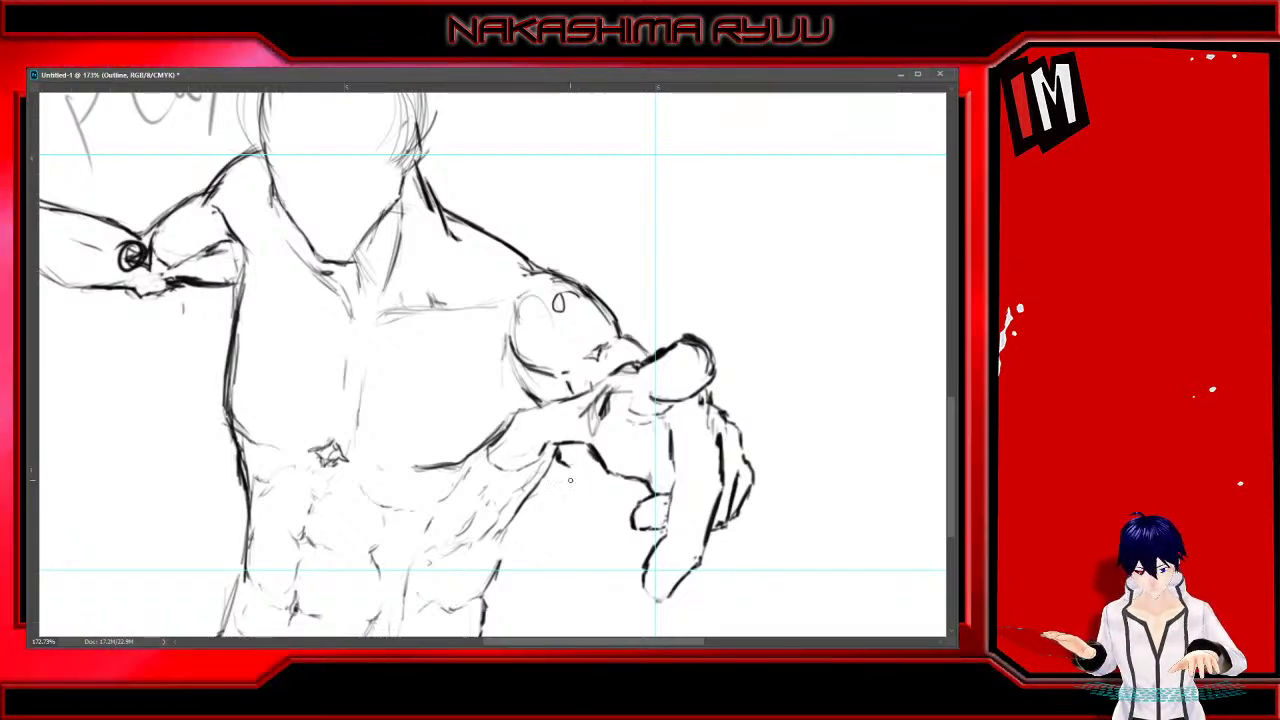
drag(625, 480, 570, 464)
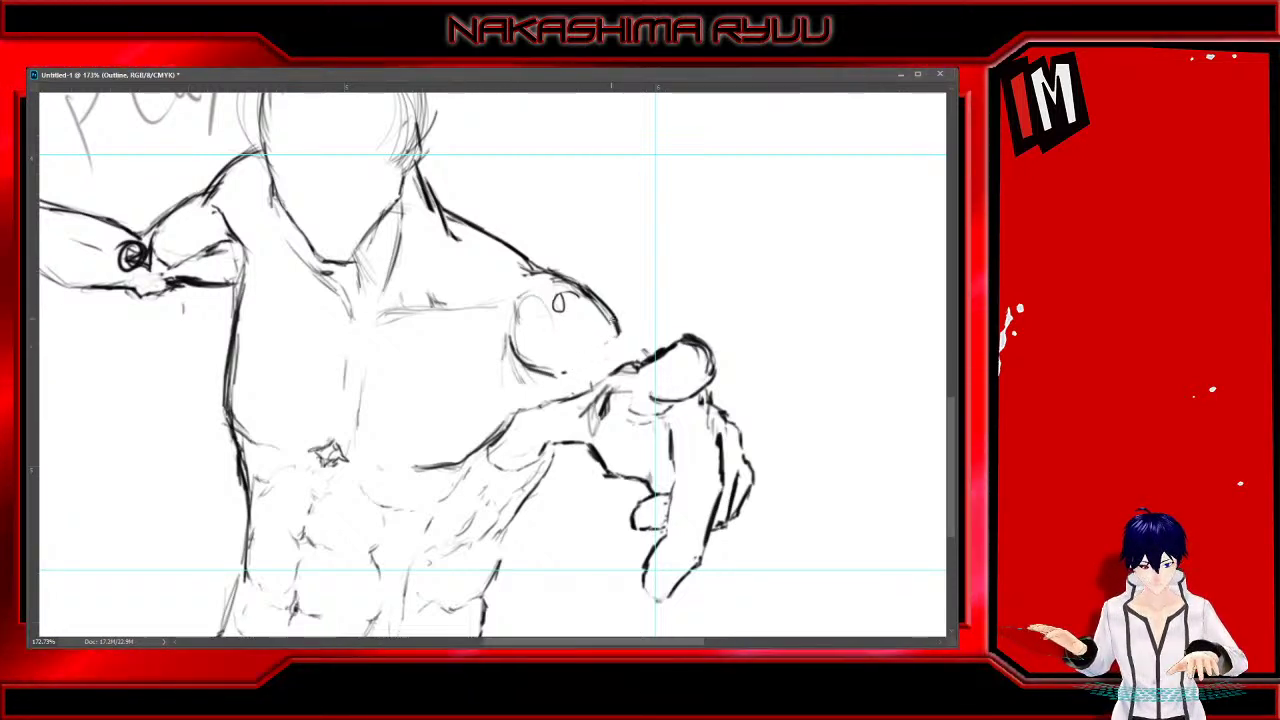
mouse_move(613, 318)
mouse_down()
mouse_move(624, 366)
mouse_move(582, 378)
mouse_move(587, 358)
mouse_move(588, 372)
mouse_up()
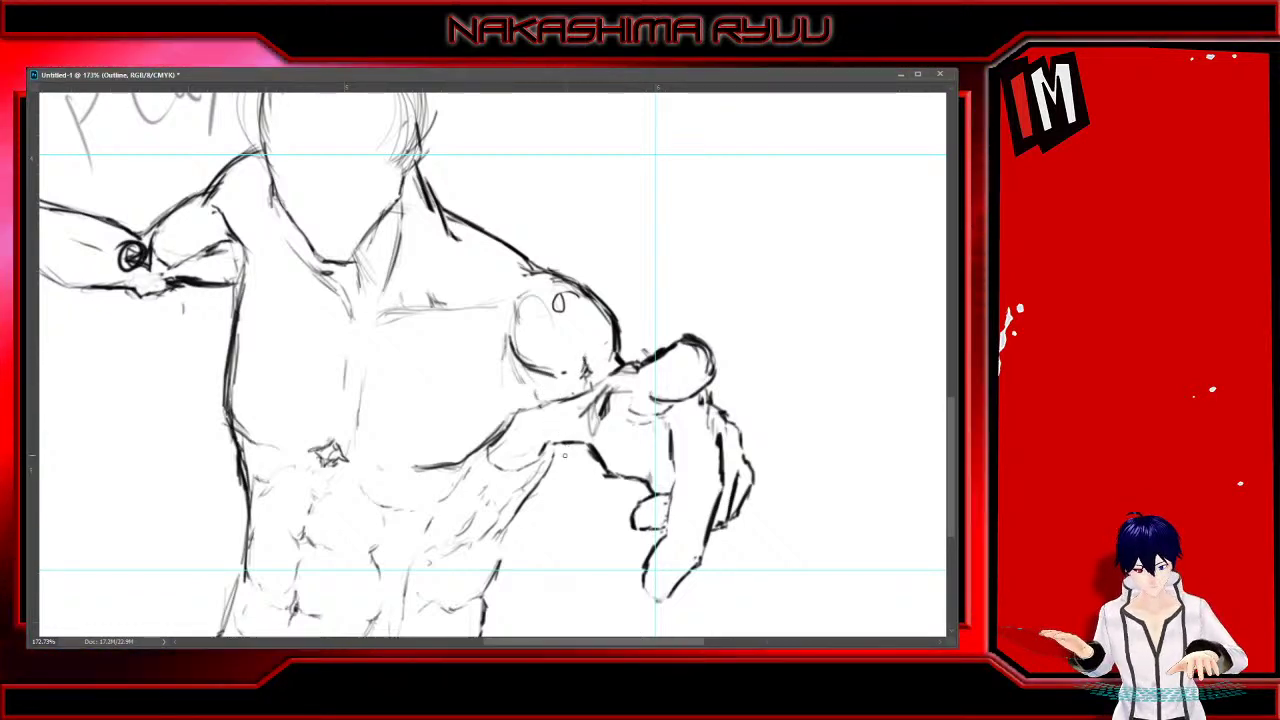
Outline and close the rounded arm contour below the wrist, and strengthen the arm's upper edge near the chest
mouse_move(545, 489)
mouse_down()
mouse_move(592, 500)
mouse_move(624, 482)
mouse_up()
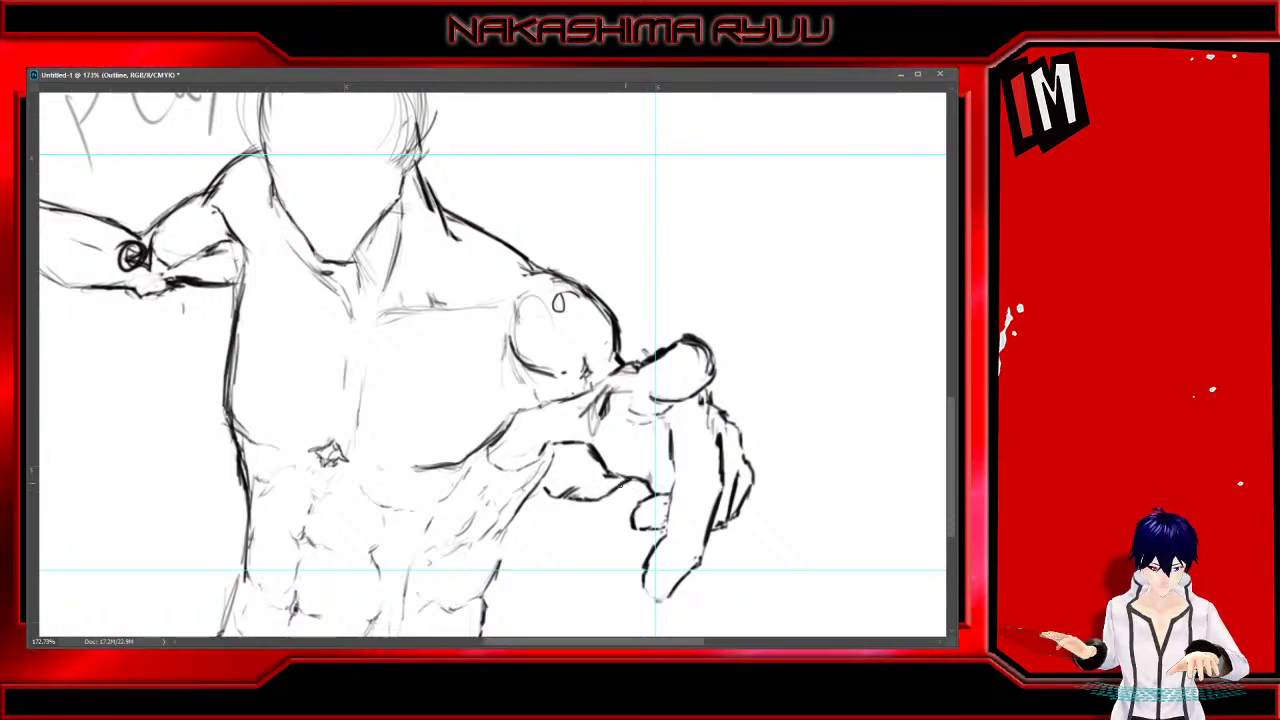
mouse_move(545, 481)
mouse_down()
mouse_move(542, 454)
mouse_move(555, 461)
mouse_up()
key(e)
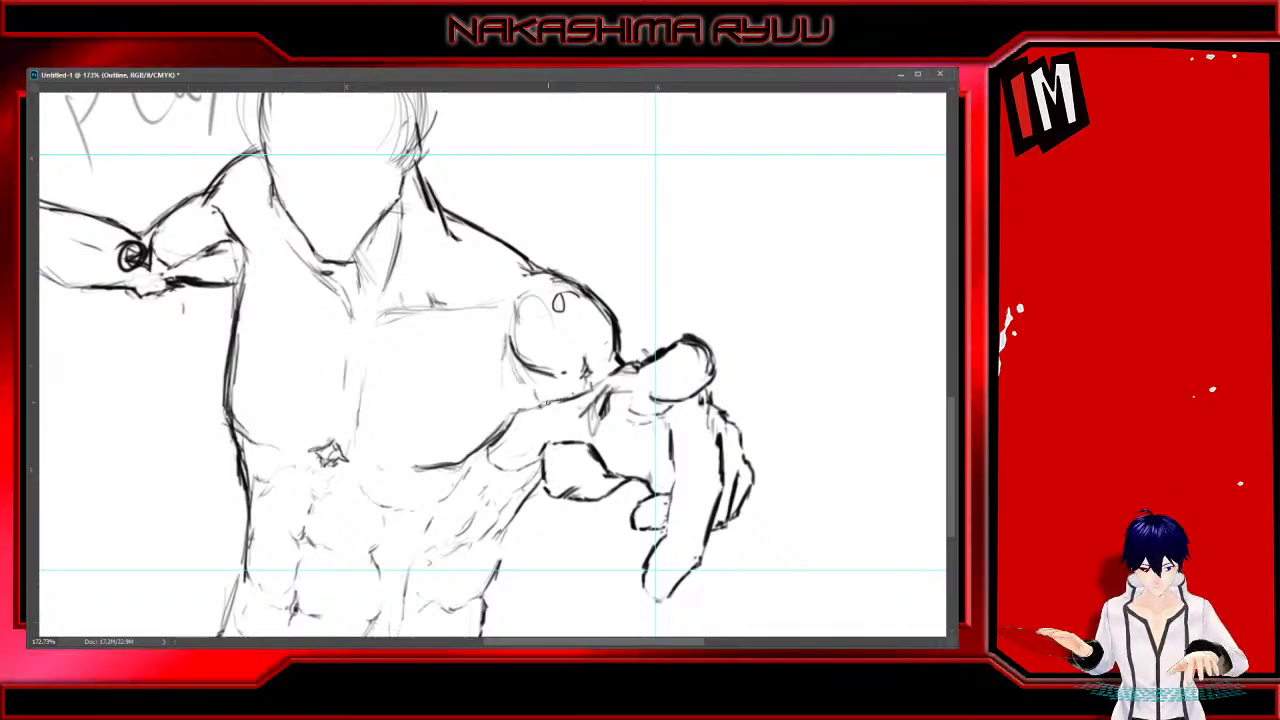
mouse_move(563, 394)
mouse_down()
mouse_move(598, 382)
mouse_move(519, 397)
mouse_move(533, 404)
mouse_up()
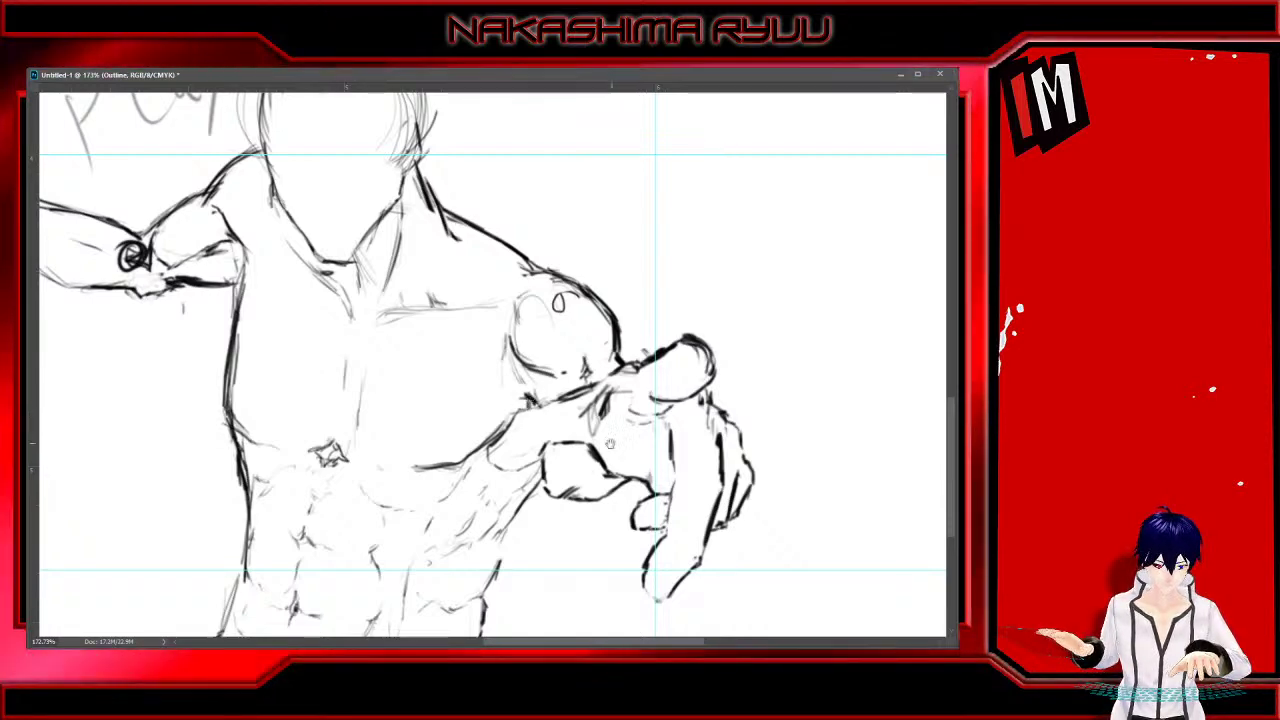
Draw the soldier's curved vertical face guide from above the head to the chin, with short marks for the nose and mouth
mouse_move(386, 375)
mouse_down()
mouse_move(507, 73)
mouse_move(570, 394)
mouse_move(553, 471)
mouse_up()
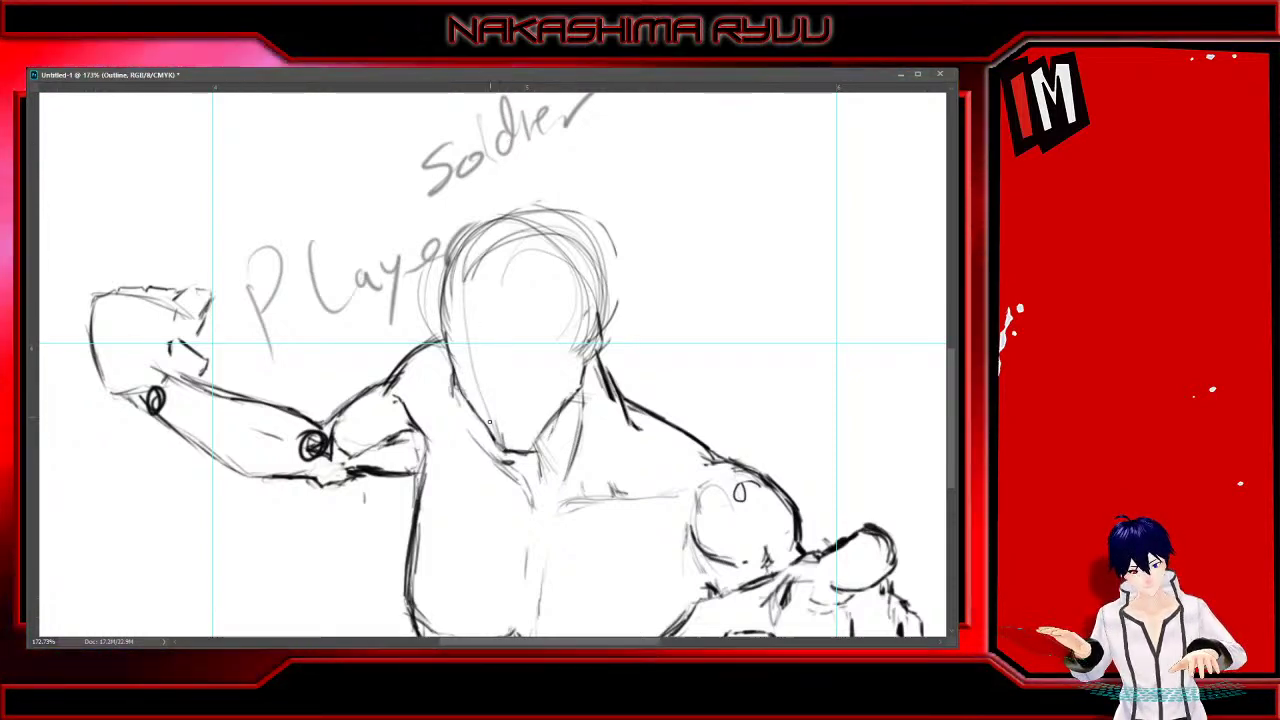
mouse_move(501, 452)
mouse_down()
mouse_move(480, 368)
mouse_move(505, 166)
mouse_up()
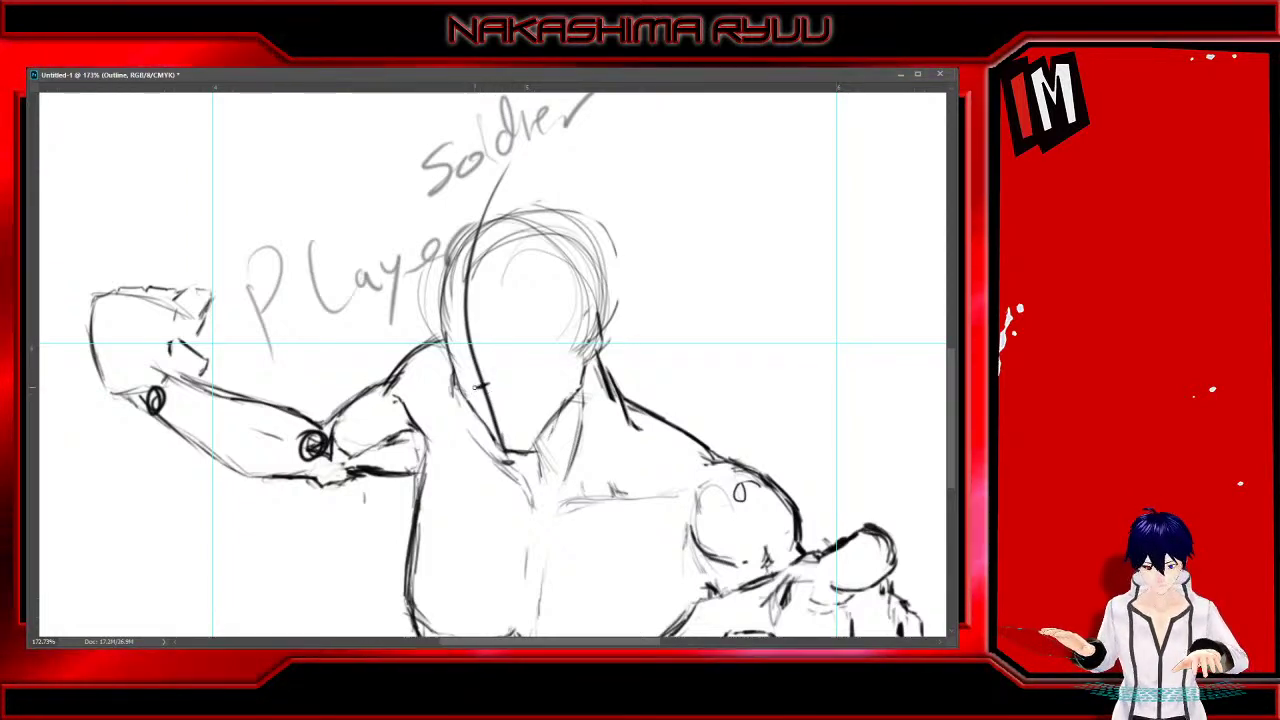
drag(475, 387, 485, 395)
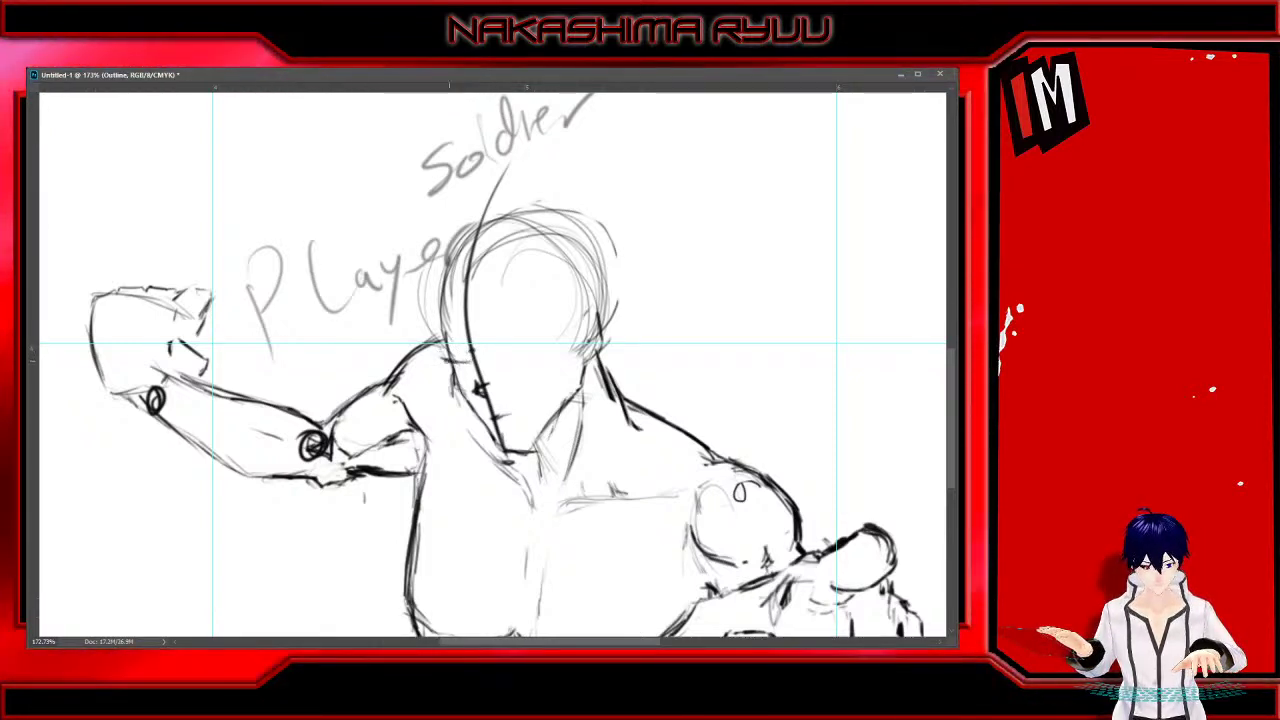
Draw two slanted curved guidelines across the soldier's face for the eye line and the brow line
drag(479, 366, 630, 293)
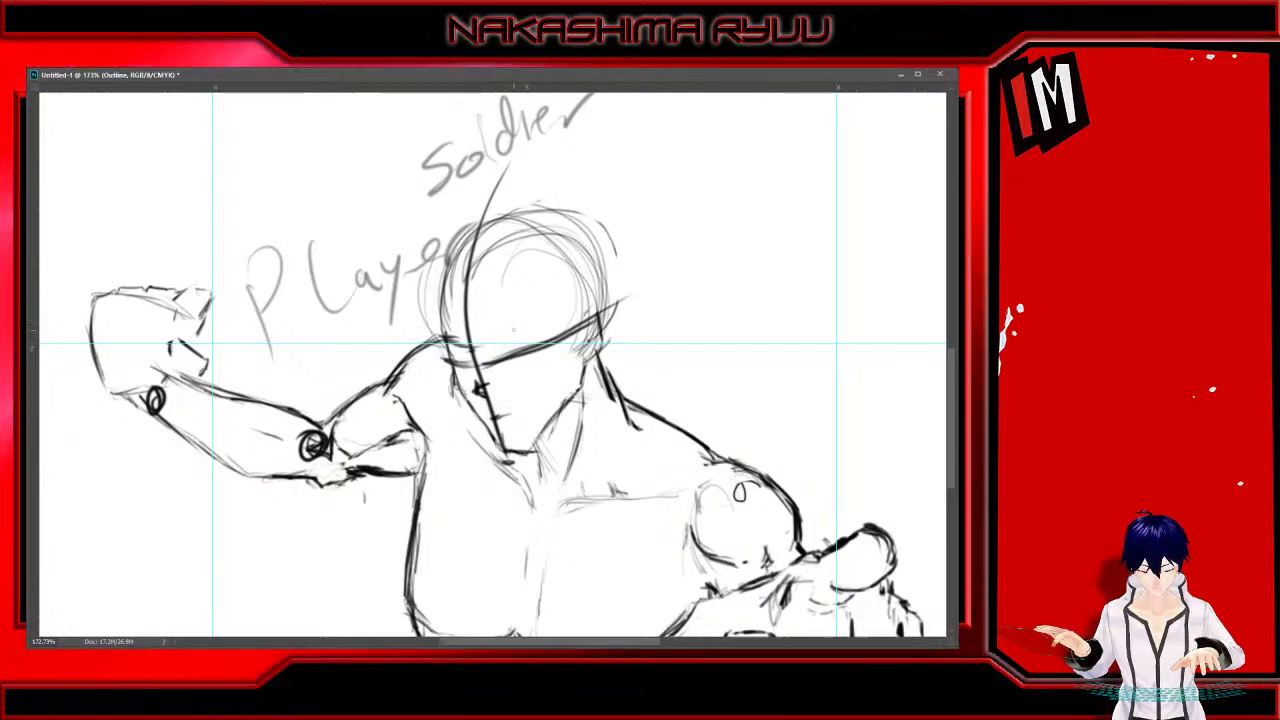
drag(474, 345, 566, 309)
drag(476, 348, 634, 268)
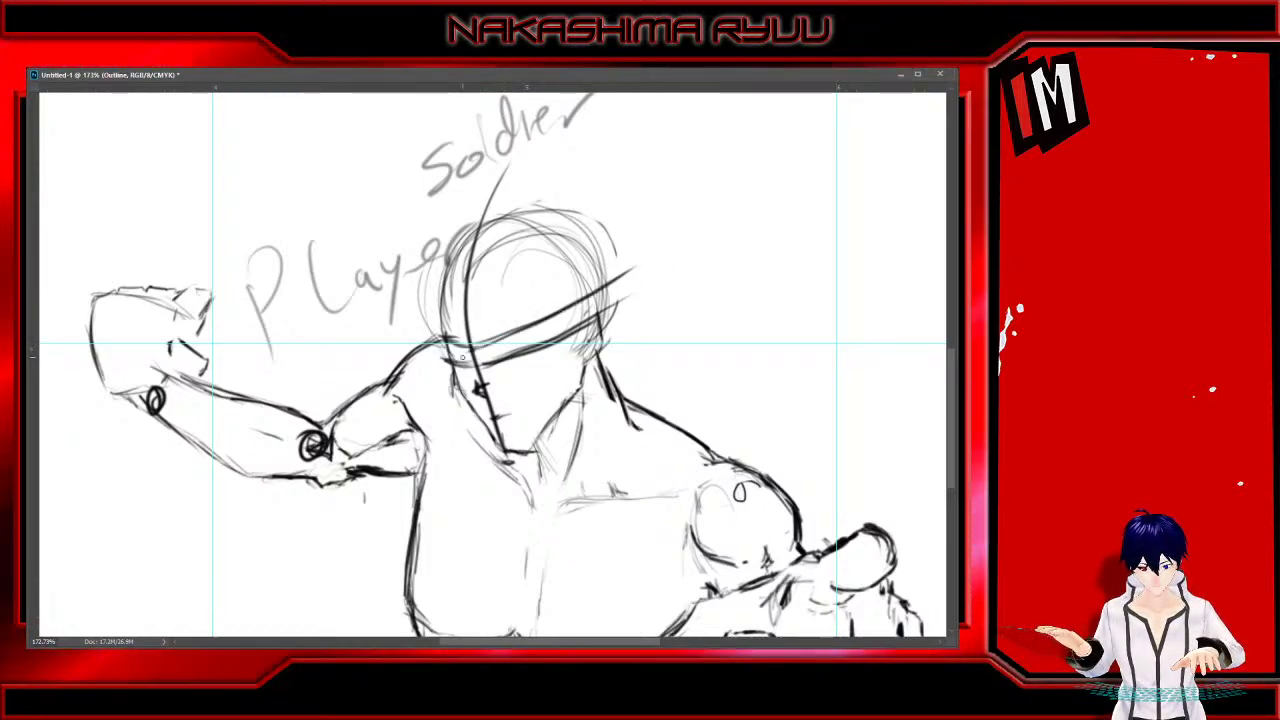
drag(464, 352, 630, 272)
Sketch the Lancer's head as loose overlapping circles below the "Lancer" label
mouse_move(503, 511)
mouse_down()
mouse_move(481, 491)
mouse_move(474, 339)
mouse_move(578, 345)
mouse_move(665, 379)
mouse_move(426, 313)
mouse_up()
drag(707, 210, 488, 476)
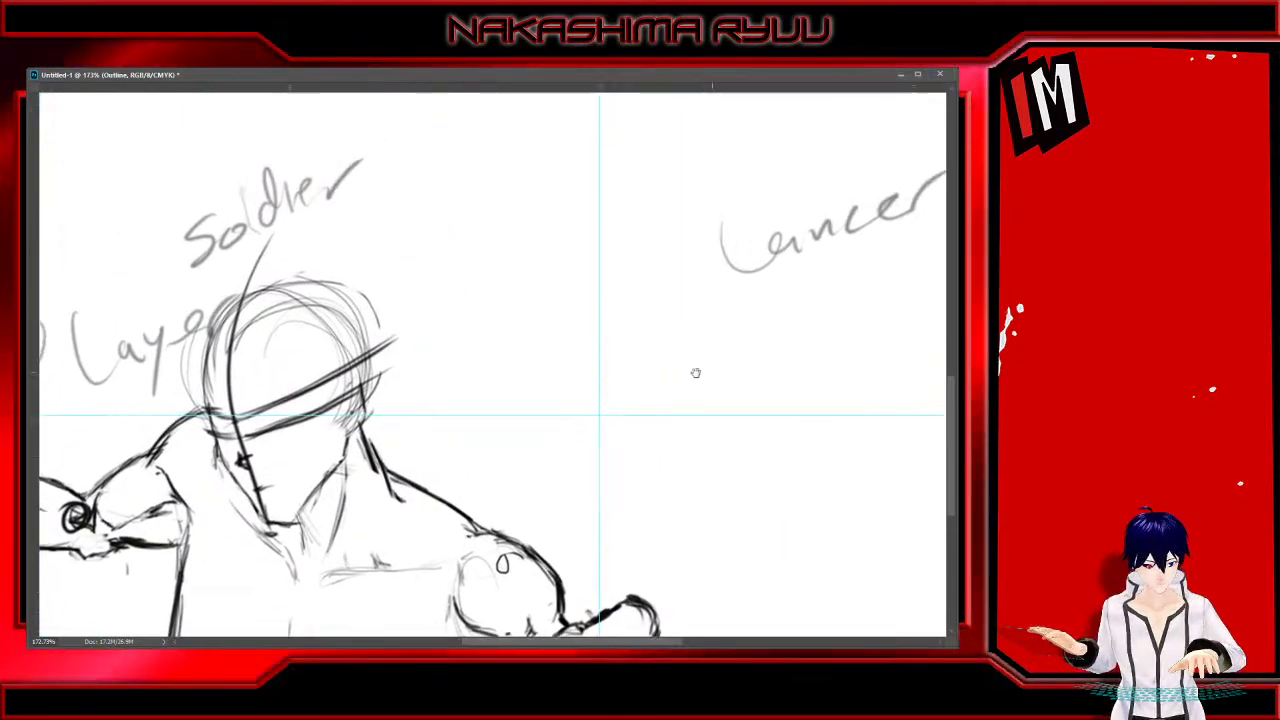
drag(748, 376, 509, 386)
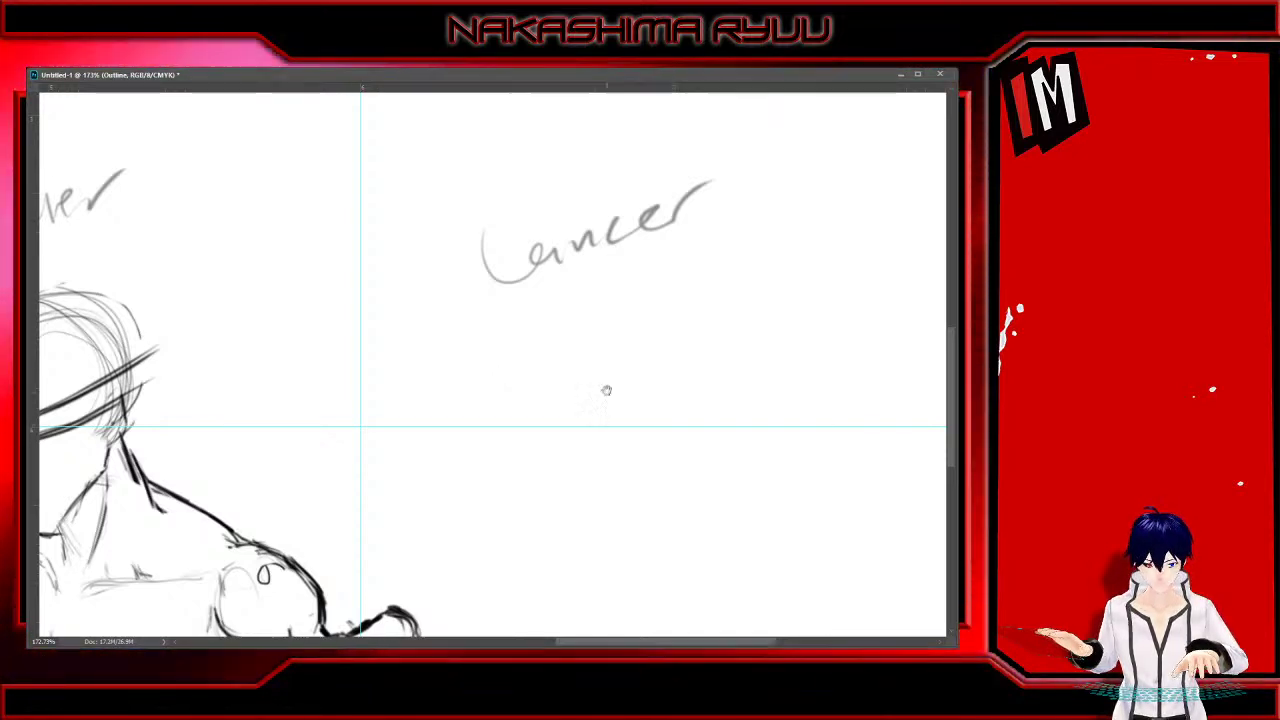
mouse_move(603, 391)
mouse_down()
mouse_move(503, 289)
mouse_move(515, 188)
mouse_up()
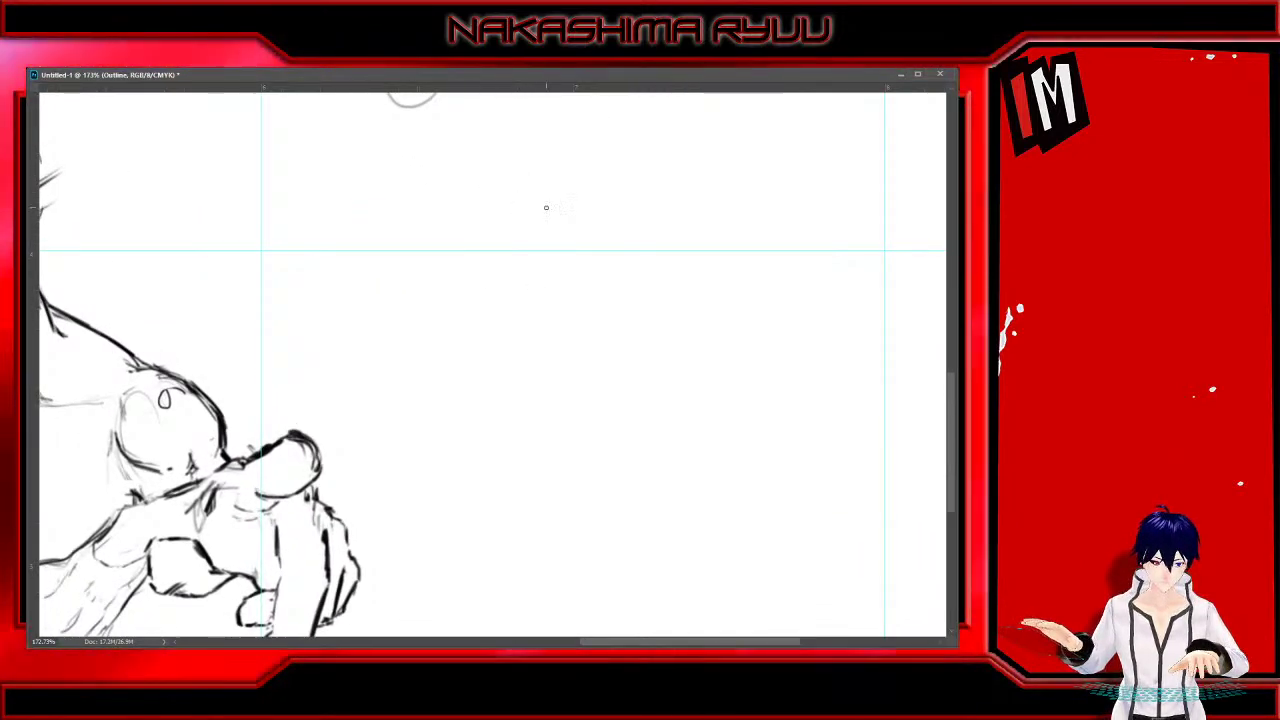
drag(577, 283, 586, 366)
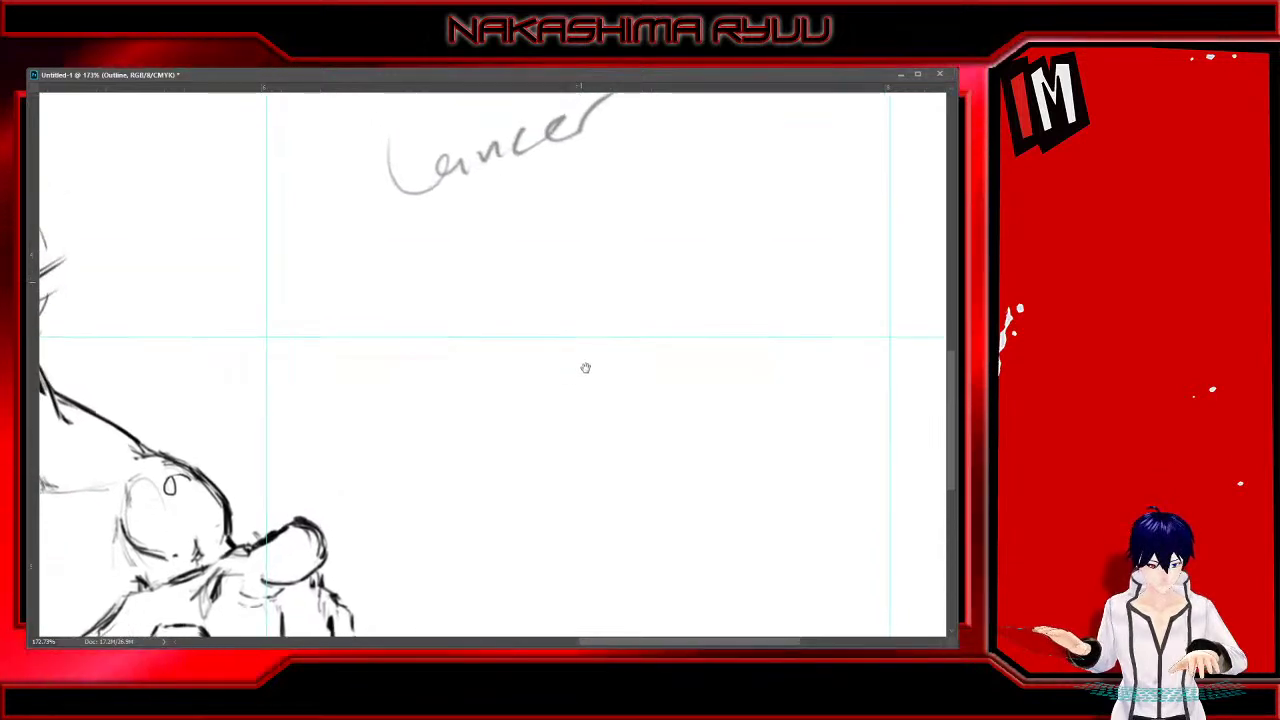
mouse_move(574, 298)
mouse_down()
mouse_move(630, 353)
mouse_move(622, 277)
mouse_move(498, 386)
mouse_move(573, 264)
mouse_move(519, 415)
mouse_move(568, 272)
mouse_up()
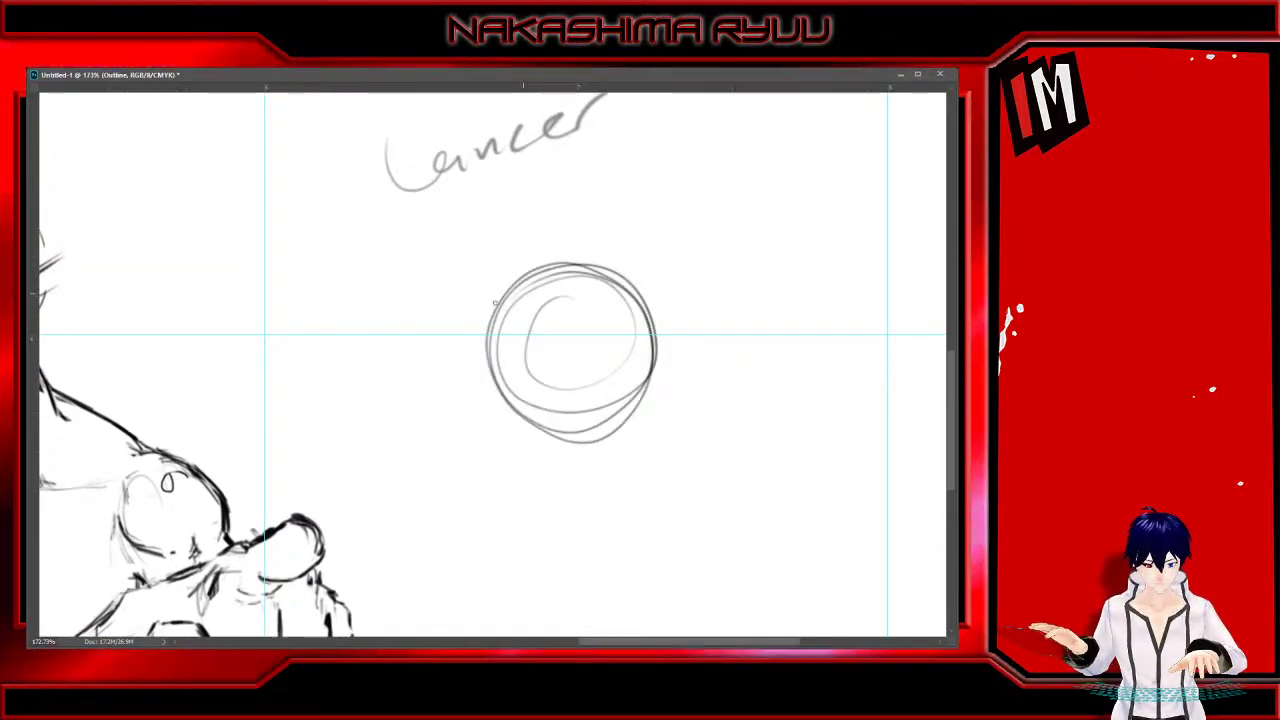
drag(493, 330, 580, 350)
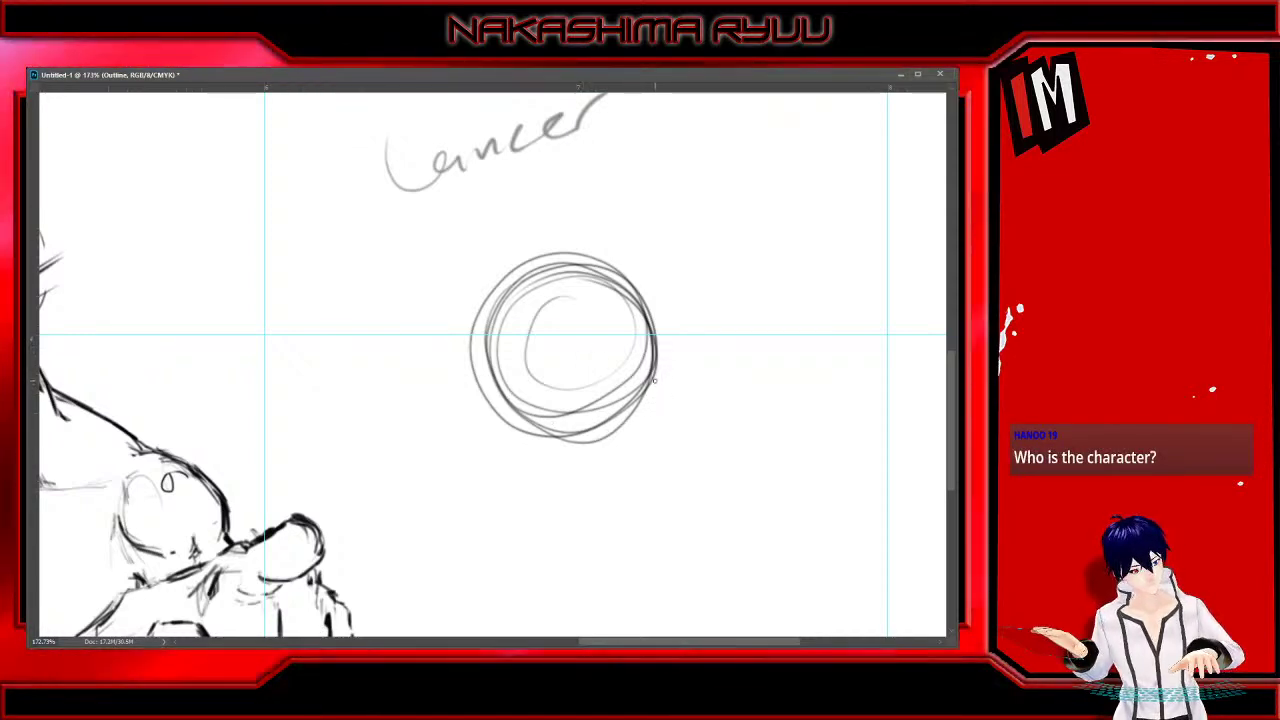
Draw the Lancer's jaw from the side of the head circle down to a pointed chin and back along the other side
mouse_move(655, 385)
mouse_down()
mouse_move(648, 446)
mouse_move(612, 493)
mouse_up()
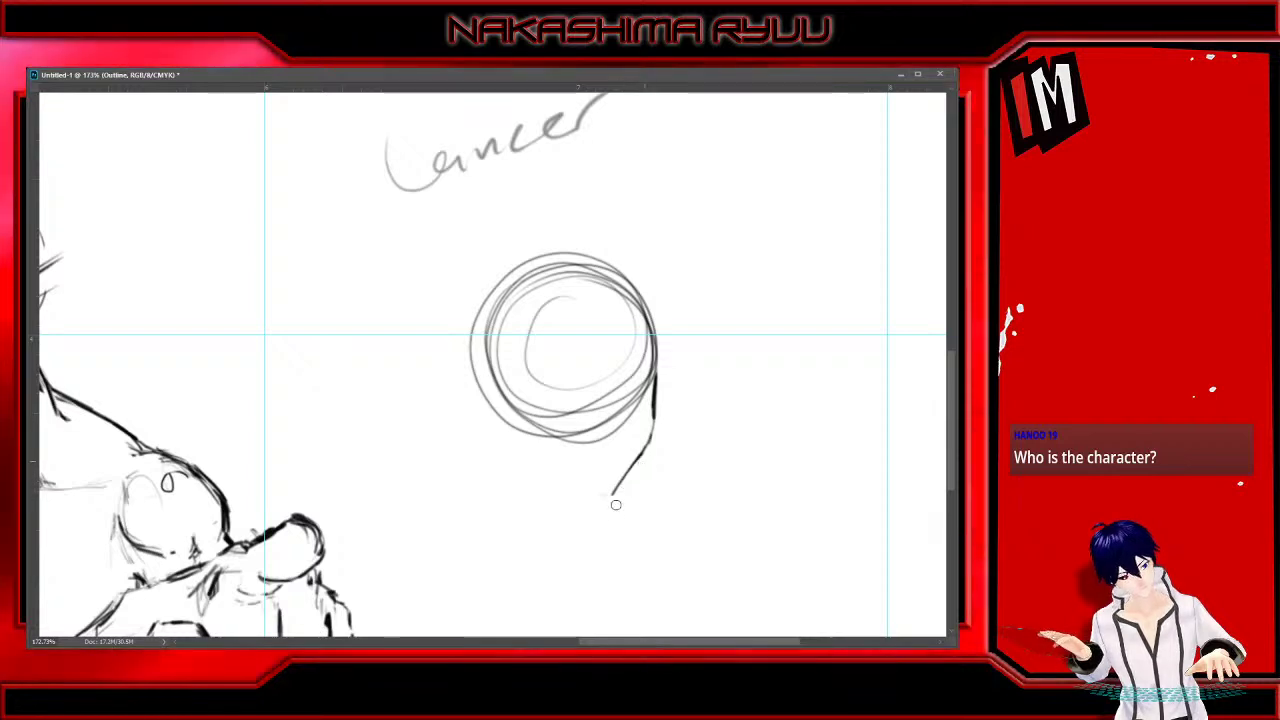
key(b)
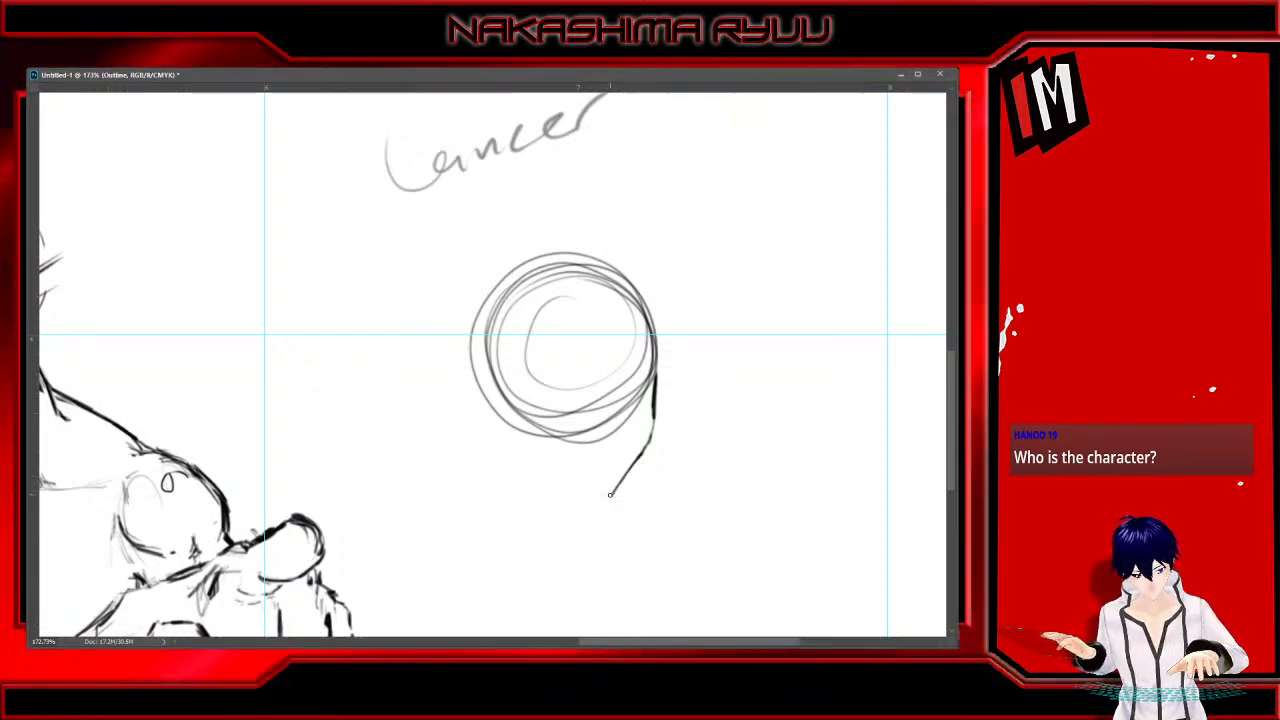
drag(612, 494, 597, 497)
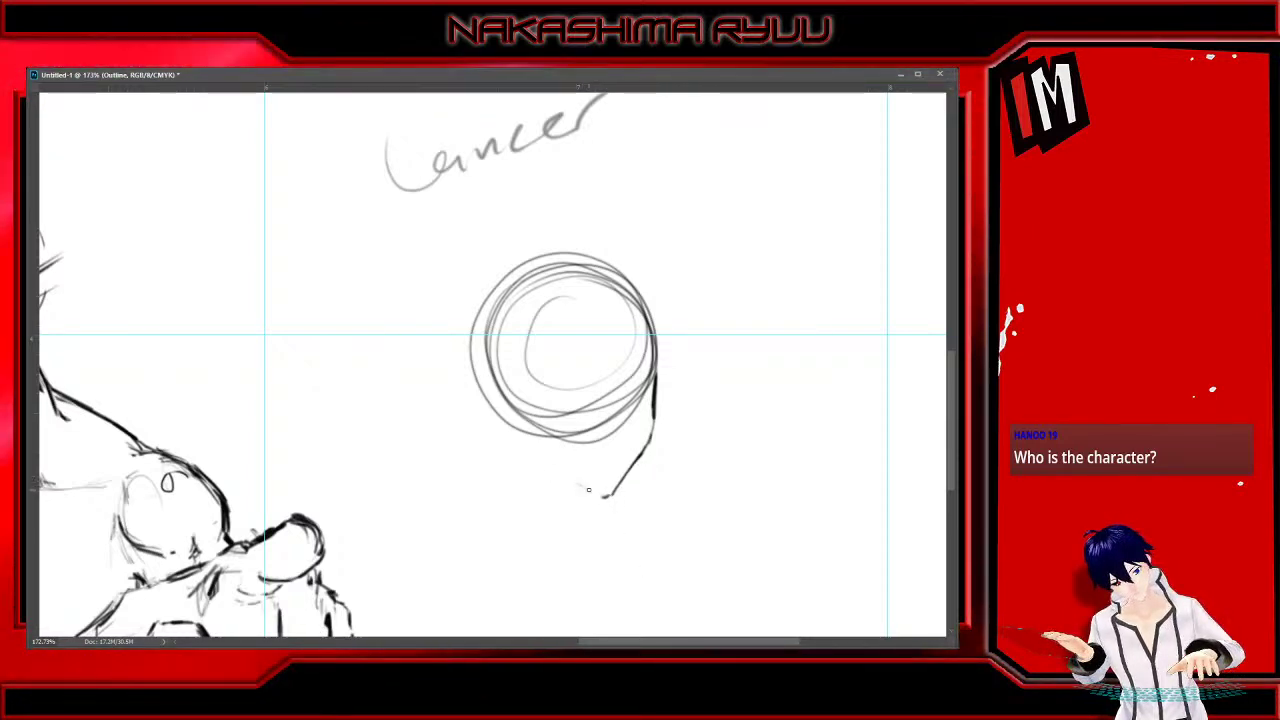
mouse_move(536, 449)
mouse_down()
mouse_move(596, 491)
mouse_move(529, 446)
mouse_move(568, 471)
mouse_up()
key(e)
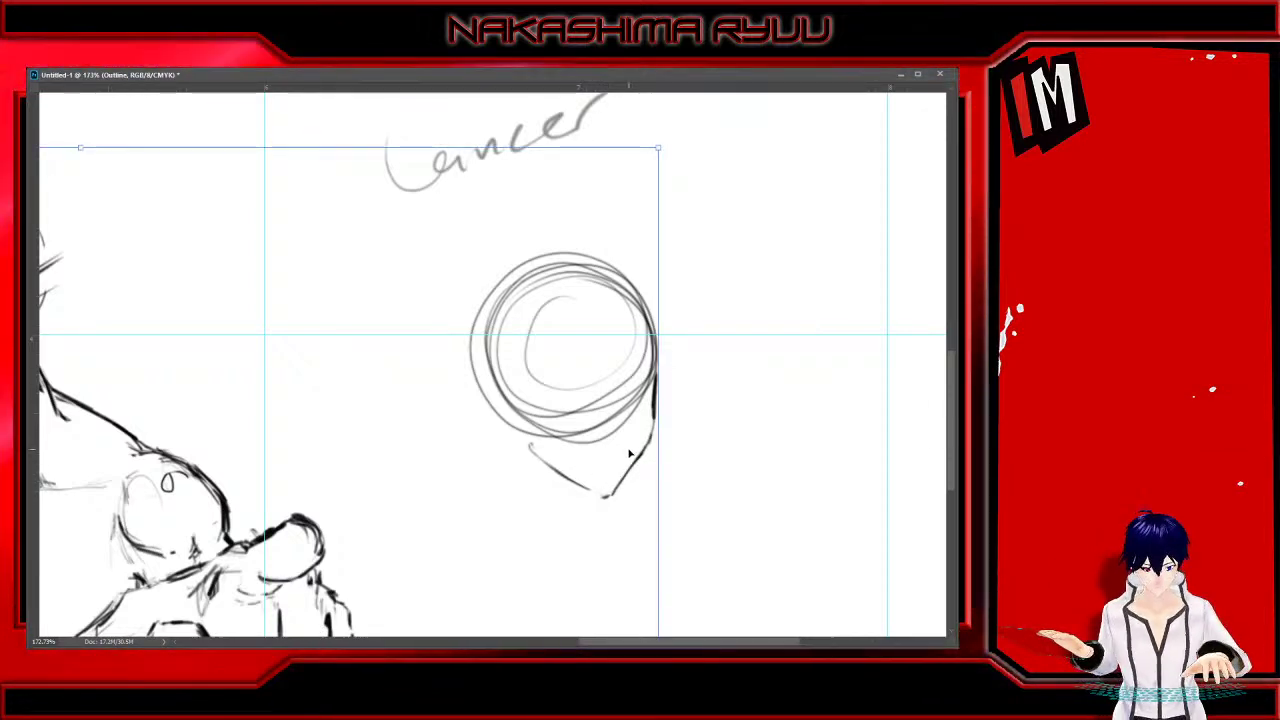
key(ctrl+d)
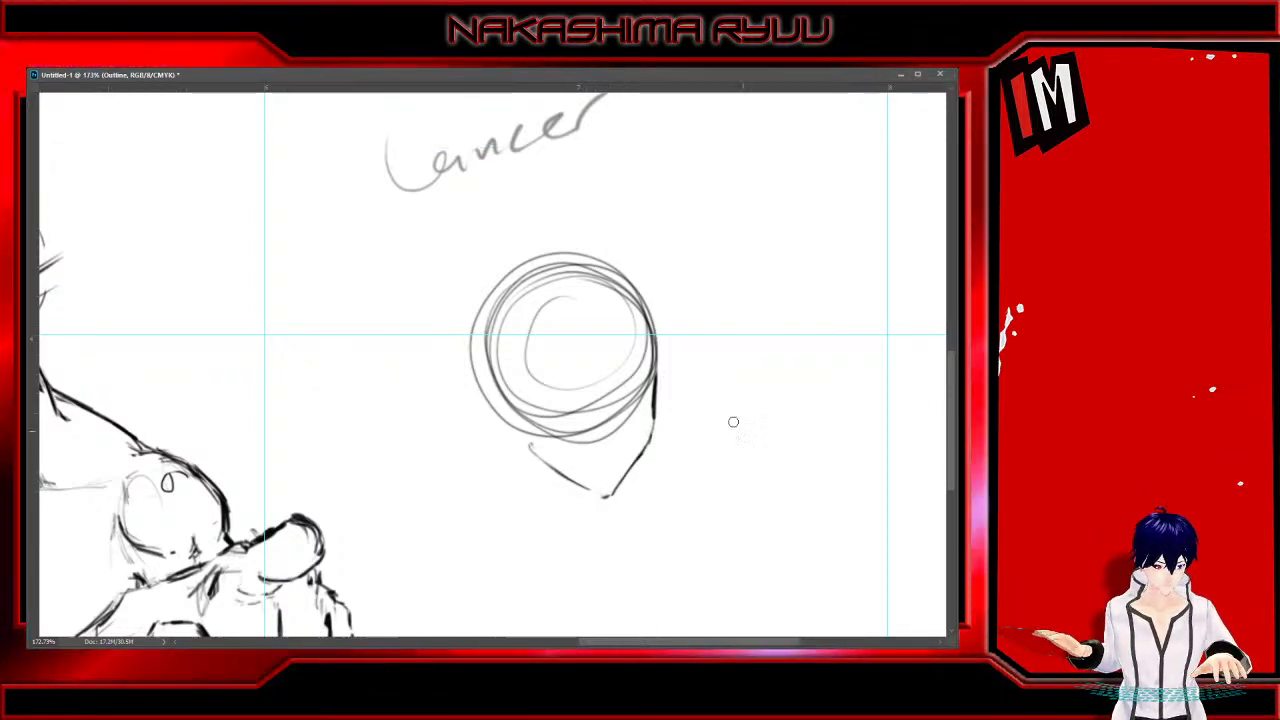
key(m)
mouse_move(490, 303)
mouse_down()
mouse_move(703, 320)
mouse_move(703, 385)
mouse_up()
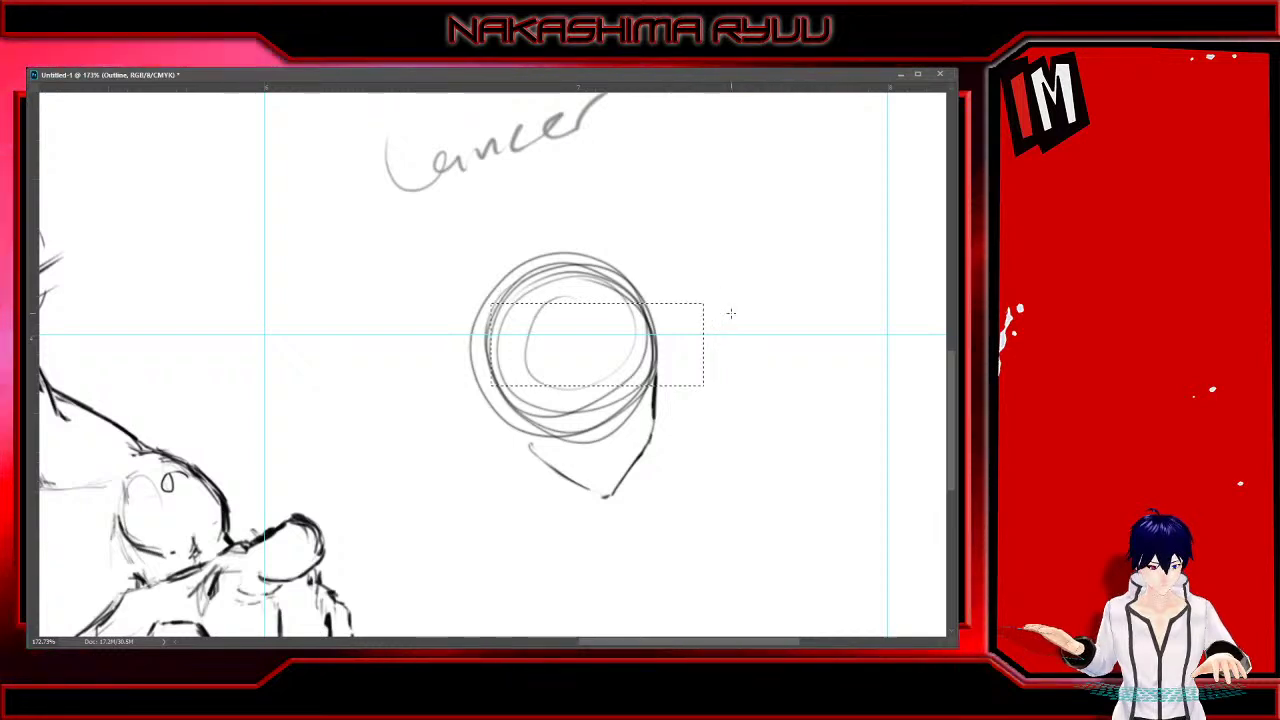
Lasso the Lancer's head, rotate it slightly counterclockwise, shift it slightly, apply the transform and deselect
key(l)
mouse_move(713, 237)
mouse_down()
mouse_move(628, 197)
mouse_move(534, 437)
mouse_move(785, 455)
mouse_move(491, 211)
mouse_move(535, 523)
mouse_move(672, 298)
mouse_up()
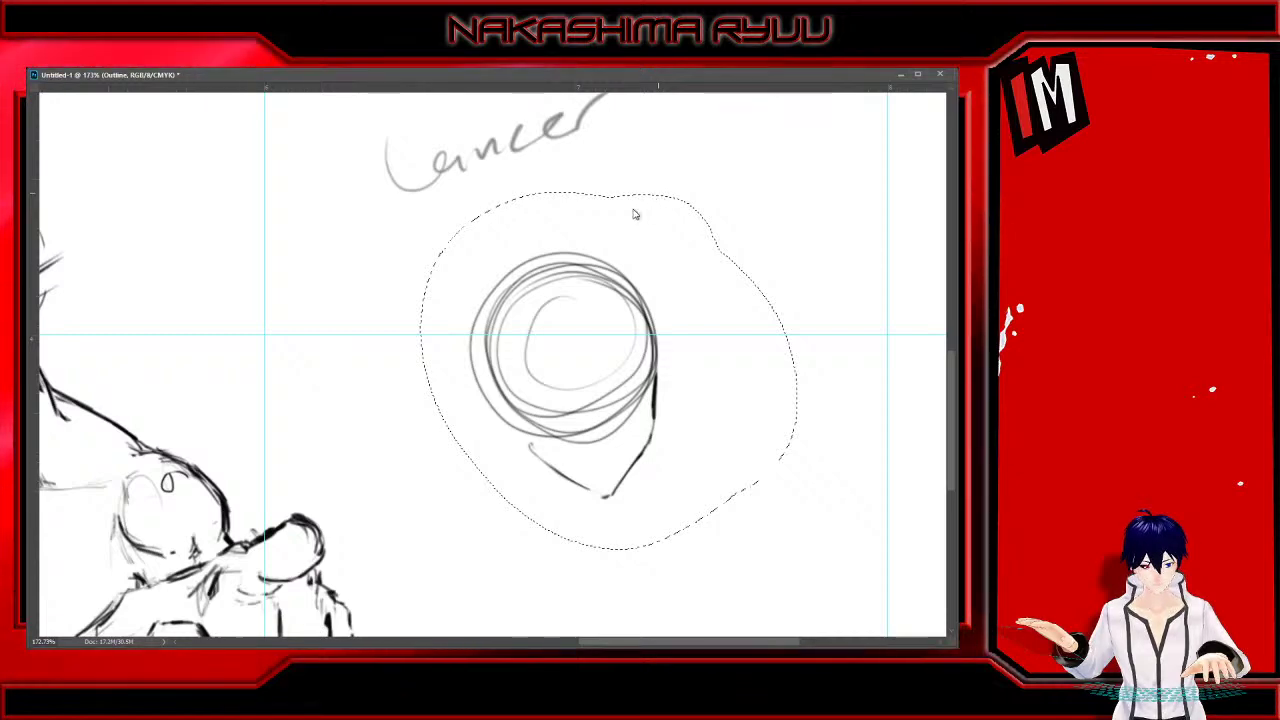
key(ctrl+t)
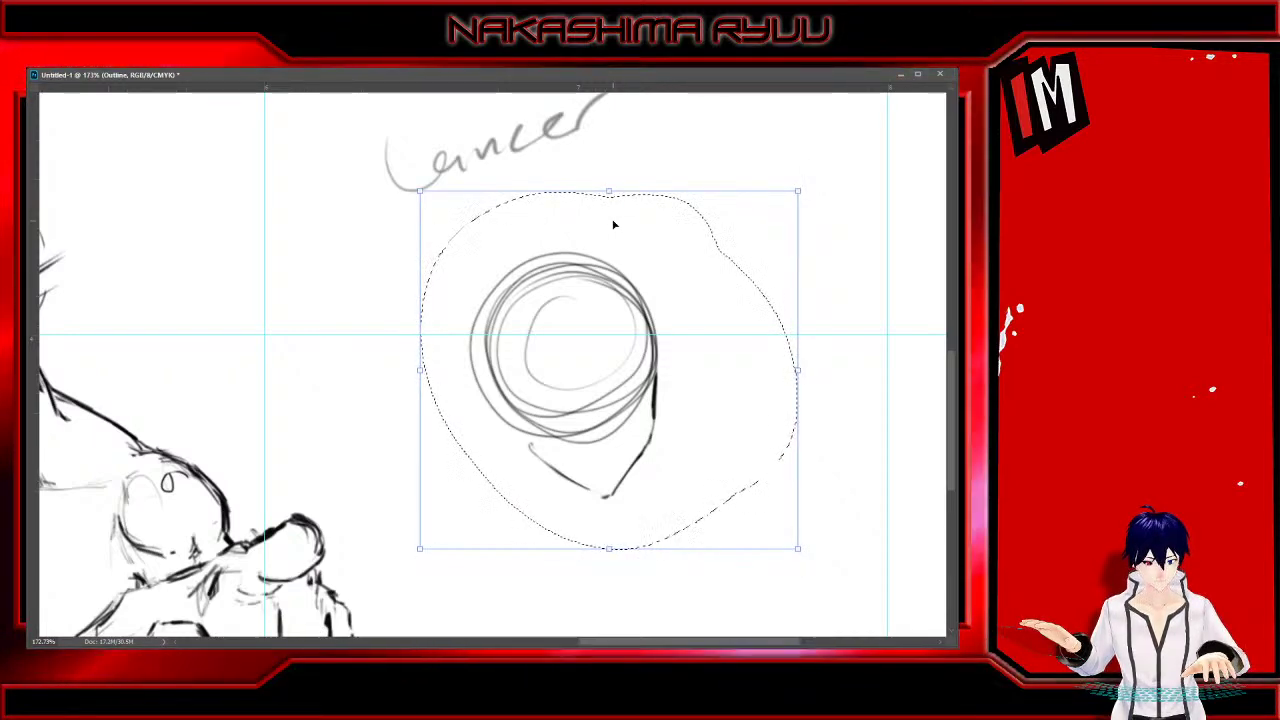
drag(538, 151, 483, 158)
drag(546, 328, 567, 308)
key(Return)
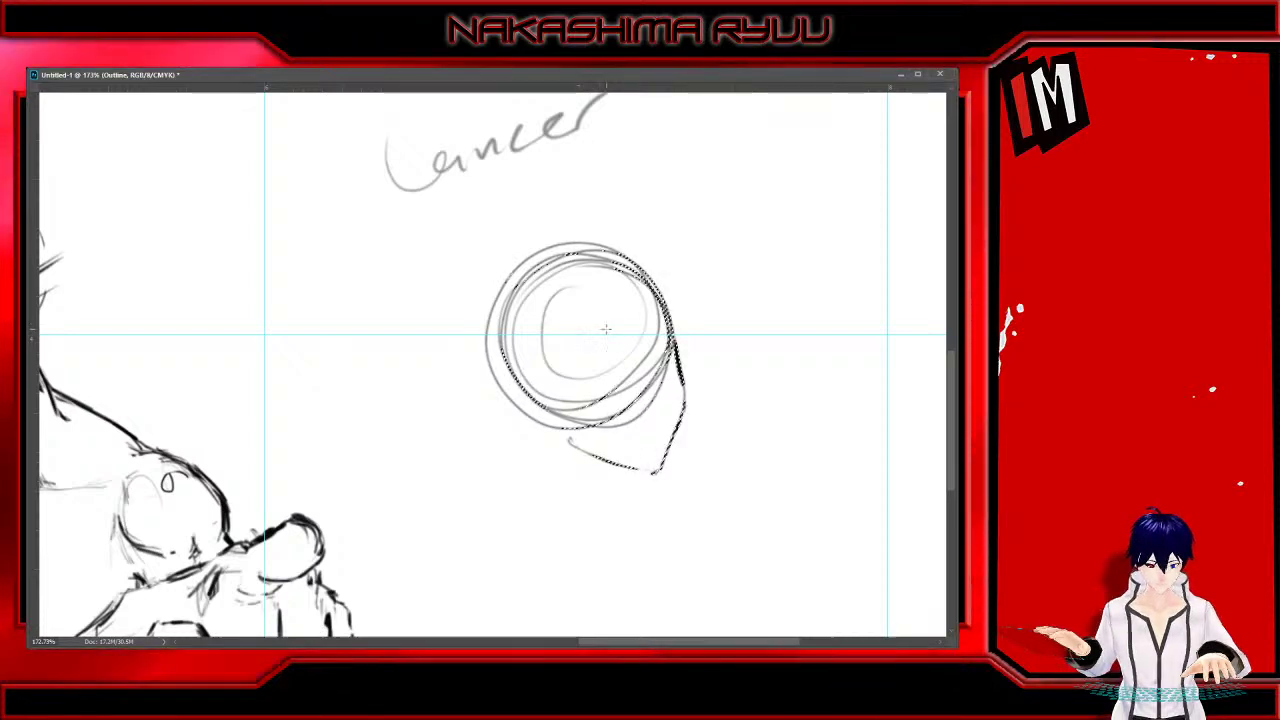
key(ctrl+d)
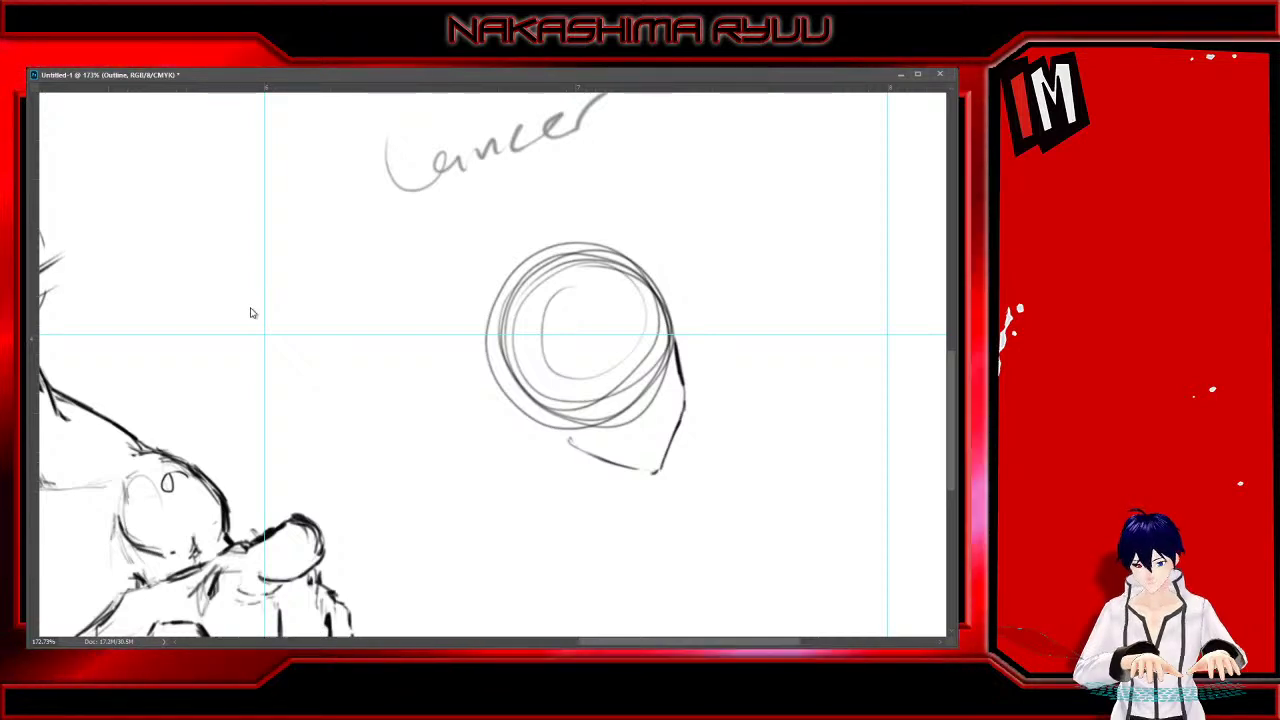
Save the document as wip.psd
click(717, 198)
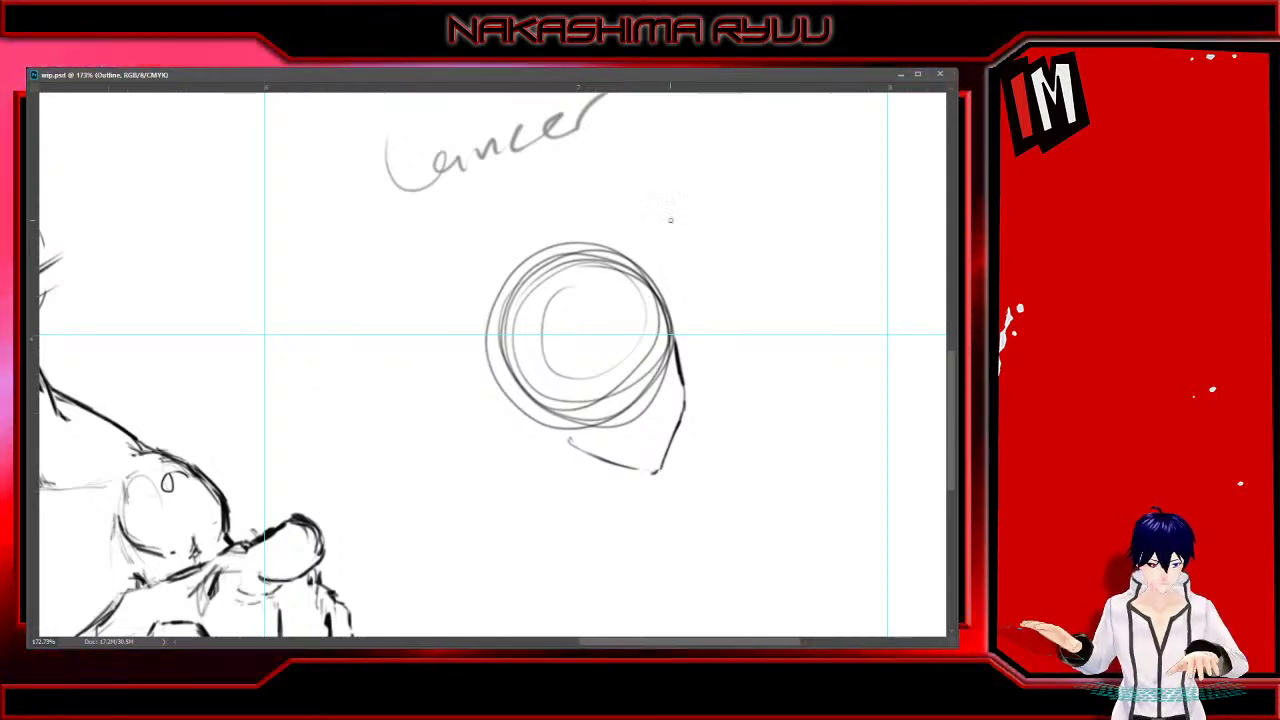
Handwrite "BRB" in black beside the Lancer's head
drag(684, 174, 685, 238)
drag(683, 176, 684, 228)
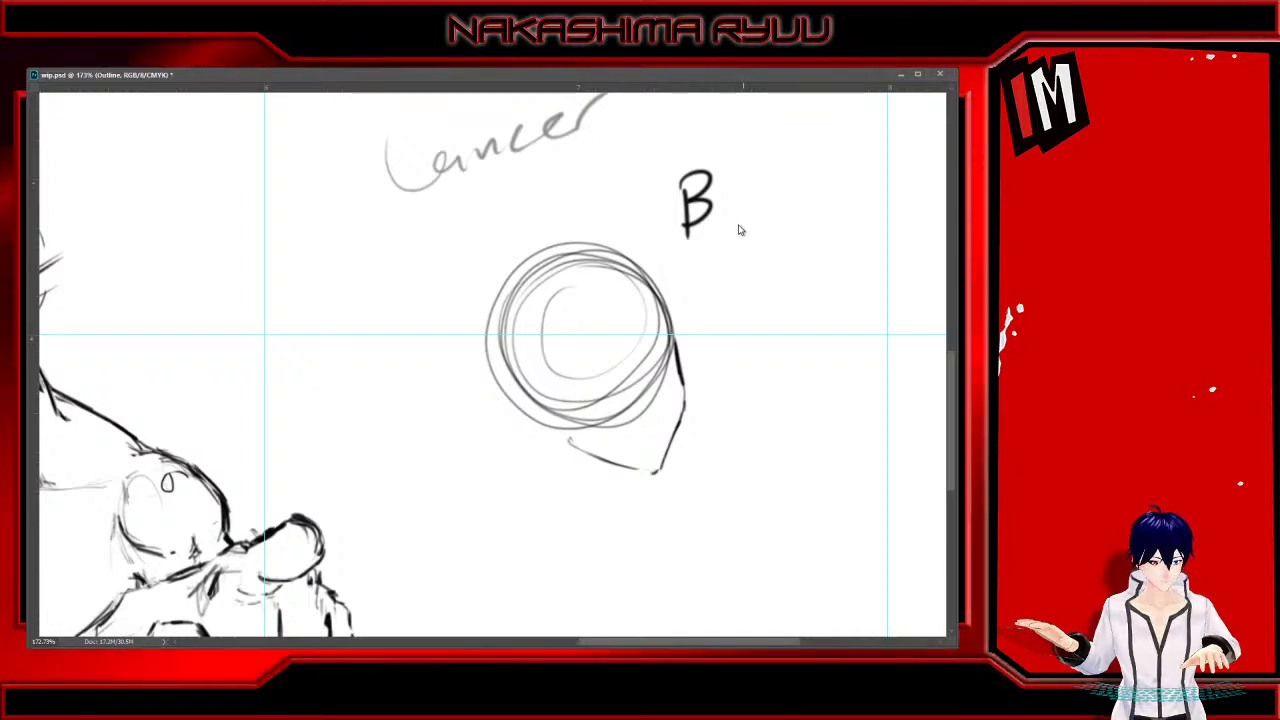
drag(742, 168, 737, 216)
drag(742, 154, 767, 214)
drag(790, 156, 787, 214)
drag(786, 152, 786, 212)
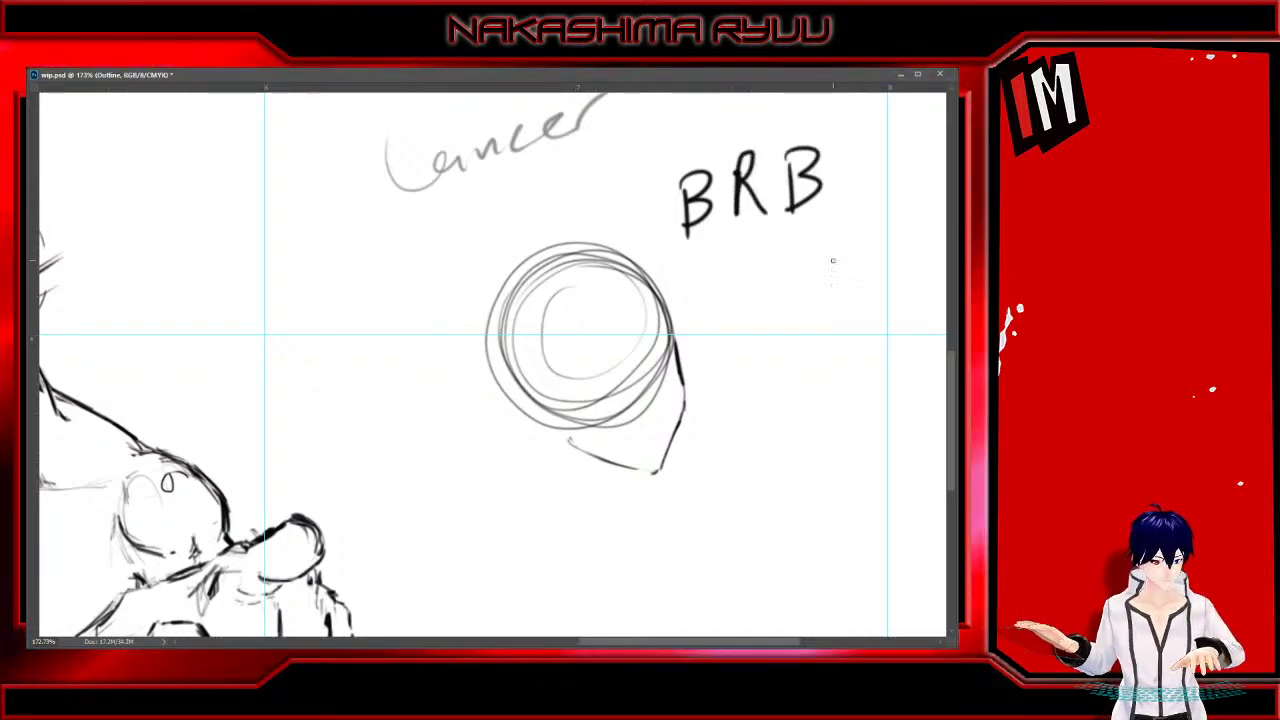